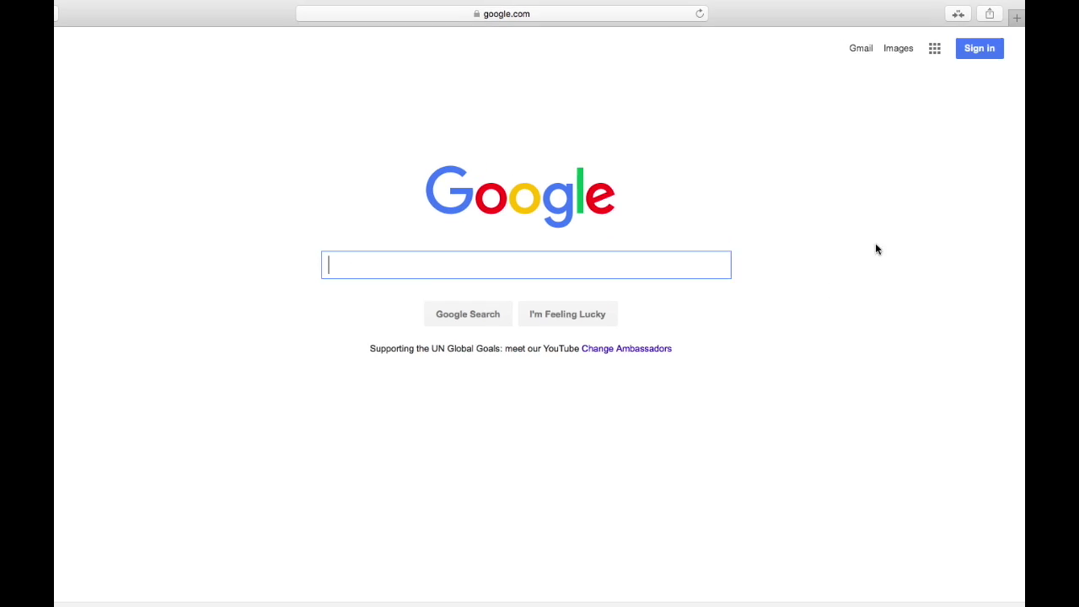
Step: Sign in to Google with the first listed account, using its saved password
left_click(942, 84)
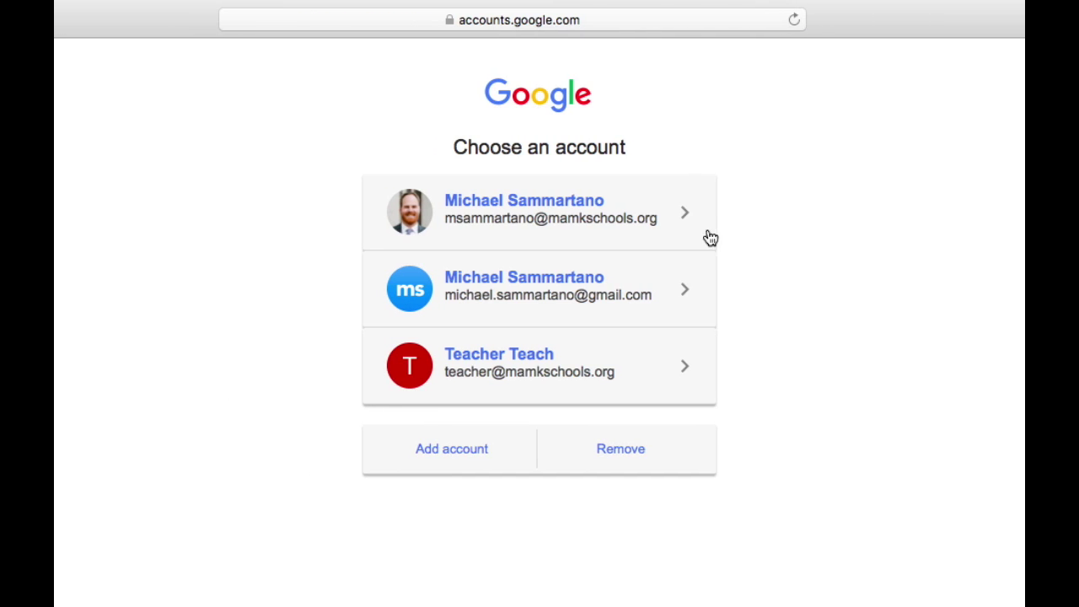
left_click(658, 227)
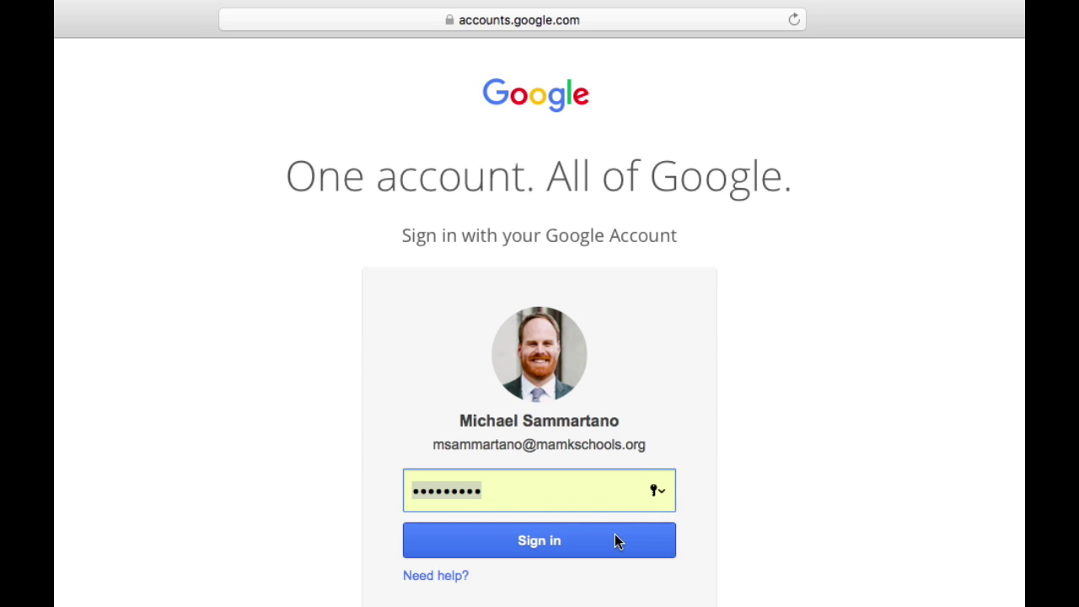
left_click(615, 535)
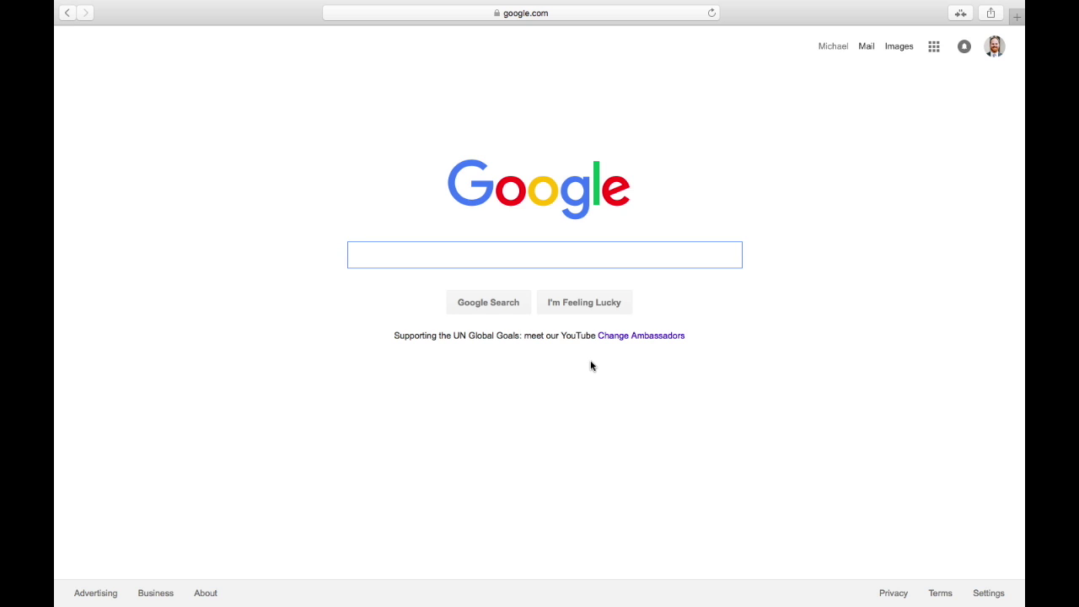
Step: Search Google for "Google Forms" and open the Google Forms home page
type("G")
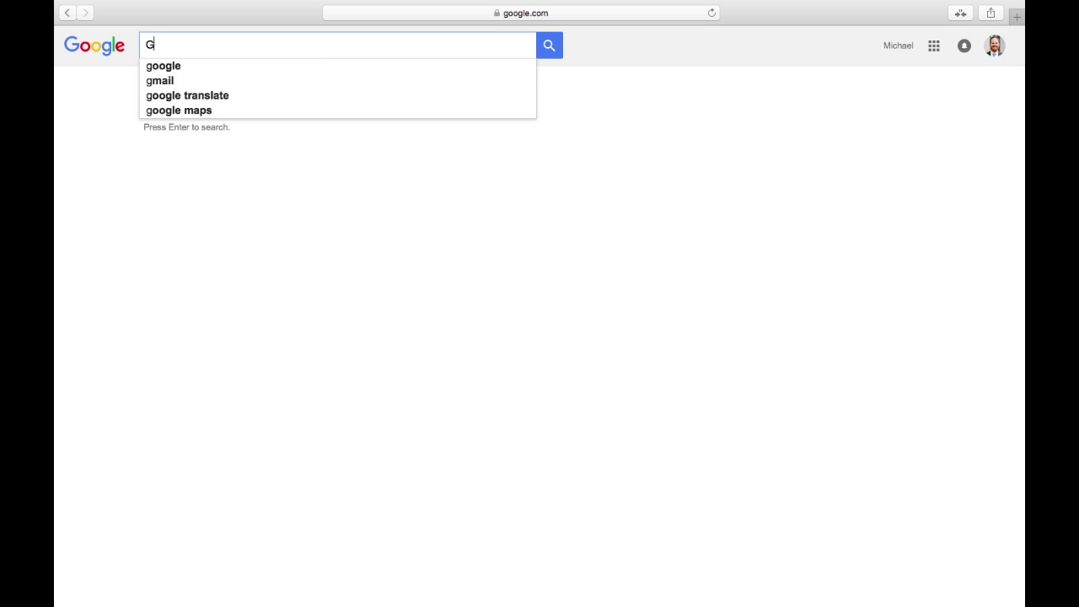
type("oogle Forms")
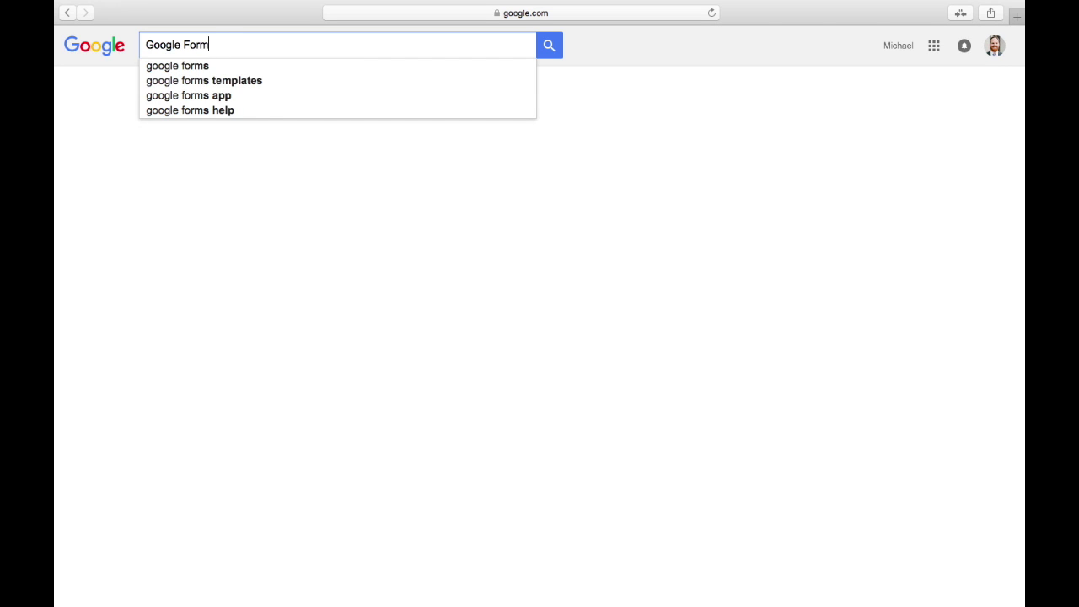
key("Return")
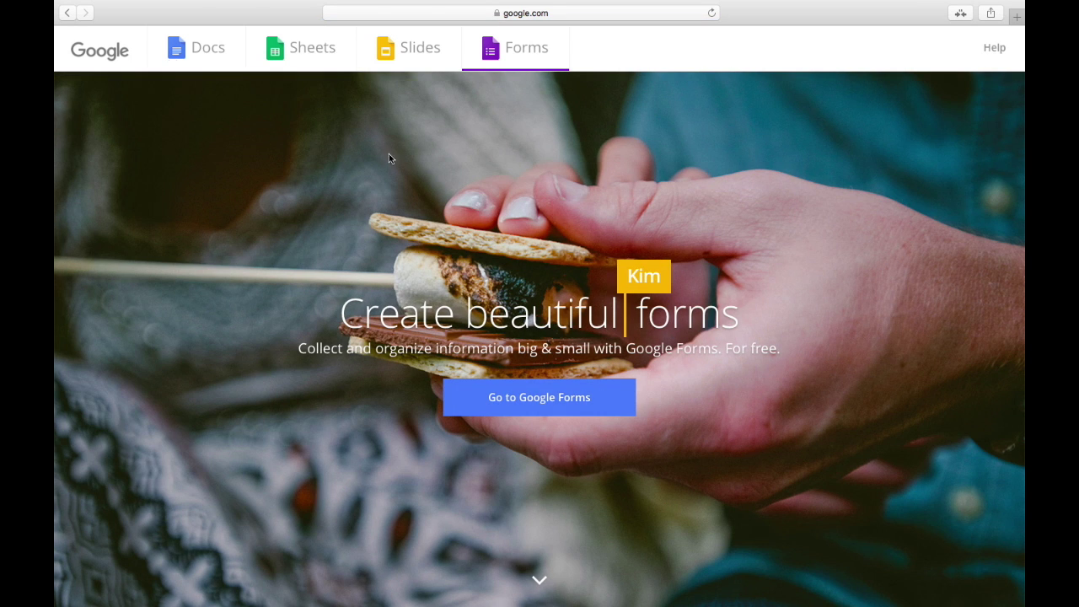
left_click(466, 396)
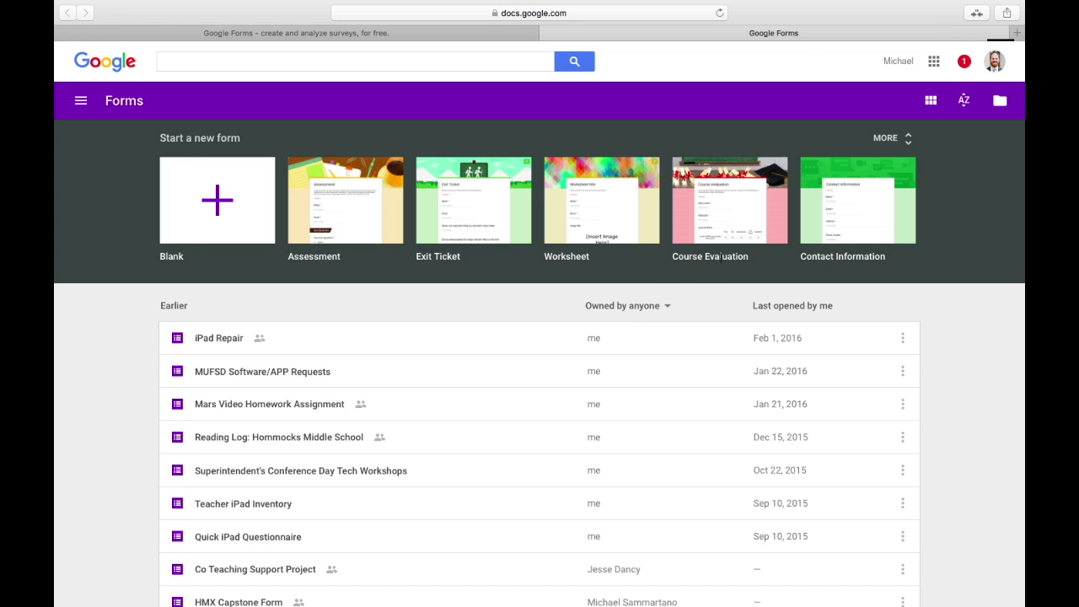
Step: Browse the full gallery of form templates and start a new blank form
left_click(889, 138)
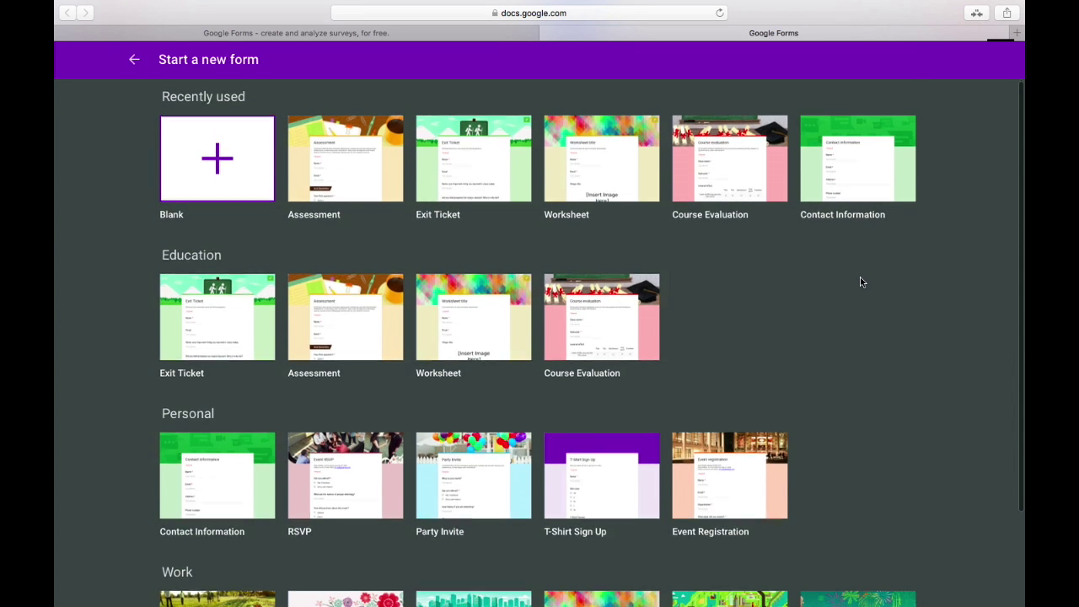
scroll(859, 281, "down", 3)
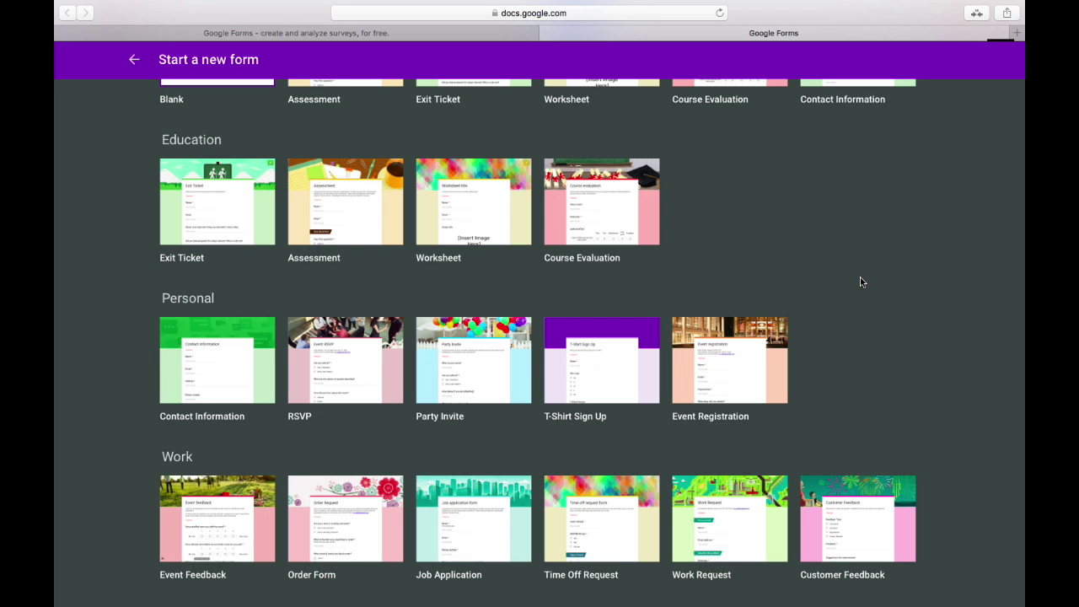
scroll(861, 281, "up", 3)
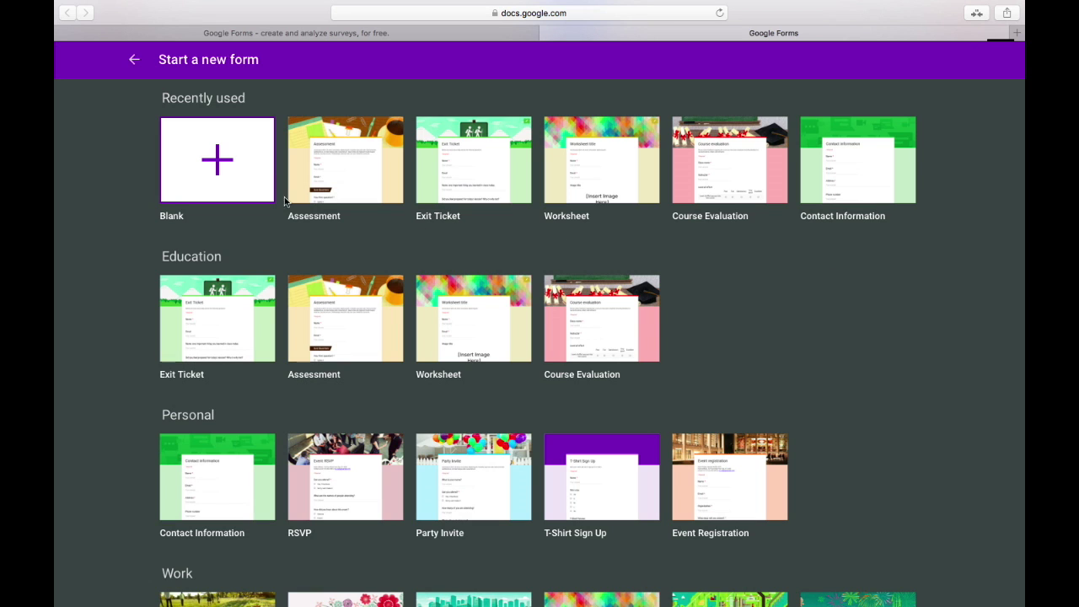
left_click(246, 189)
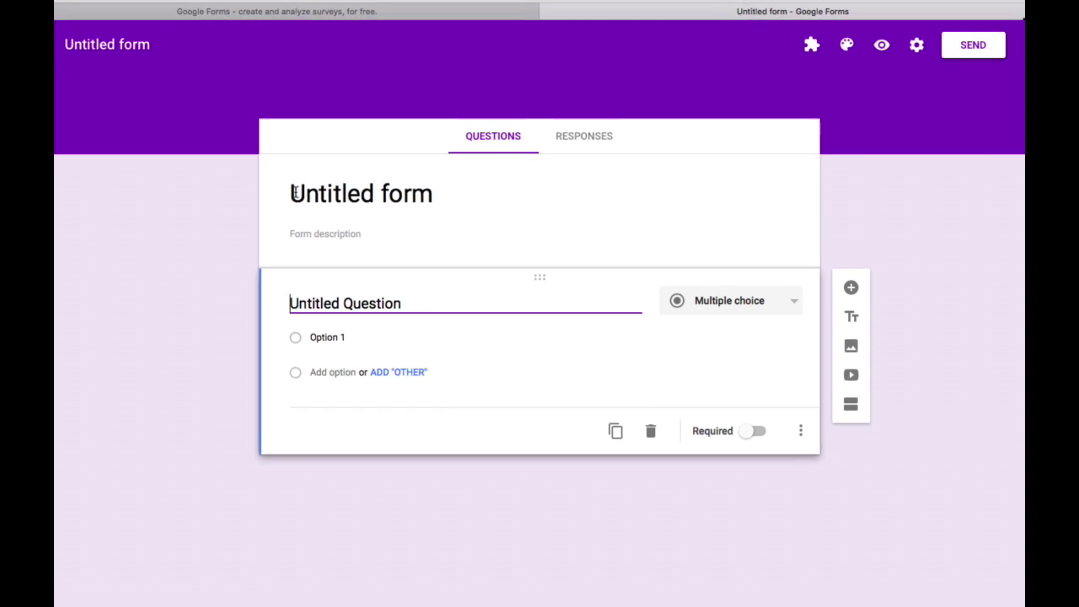
Step: Title the form "Rocks and Minerals Quiz" and describe it as "Please complete this quiz by answering all questions. You may use your notes to help you."
left_click(293, 194)
triple_click(295, 193)
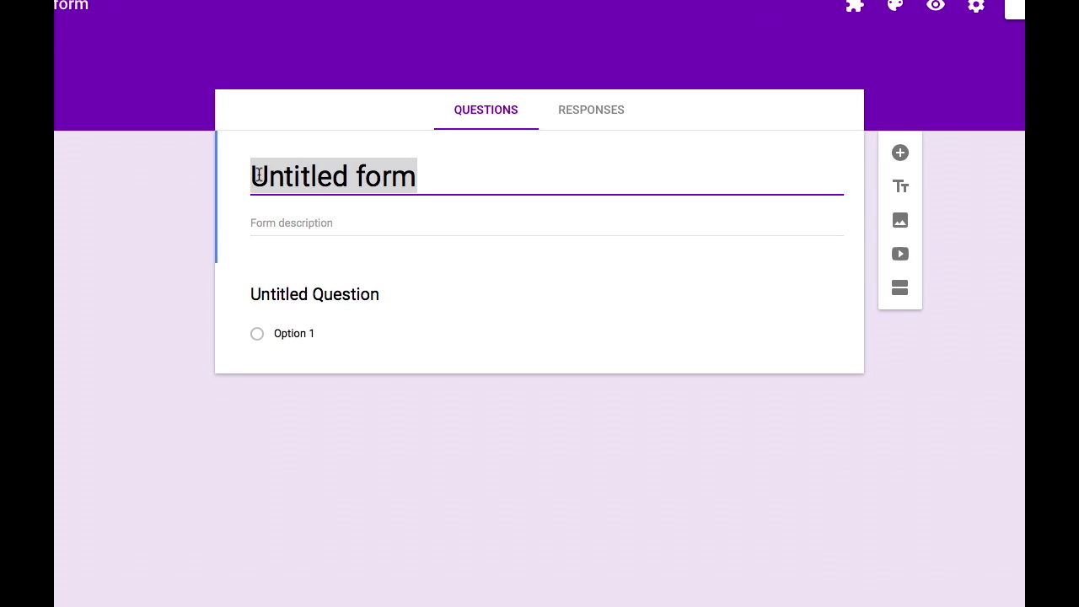
type("Rocks and Minerals Quiz")
key("Tab")
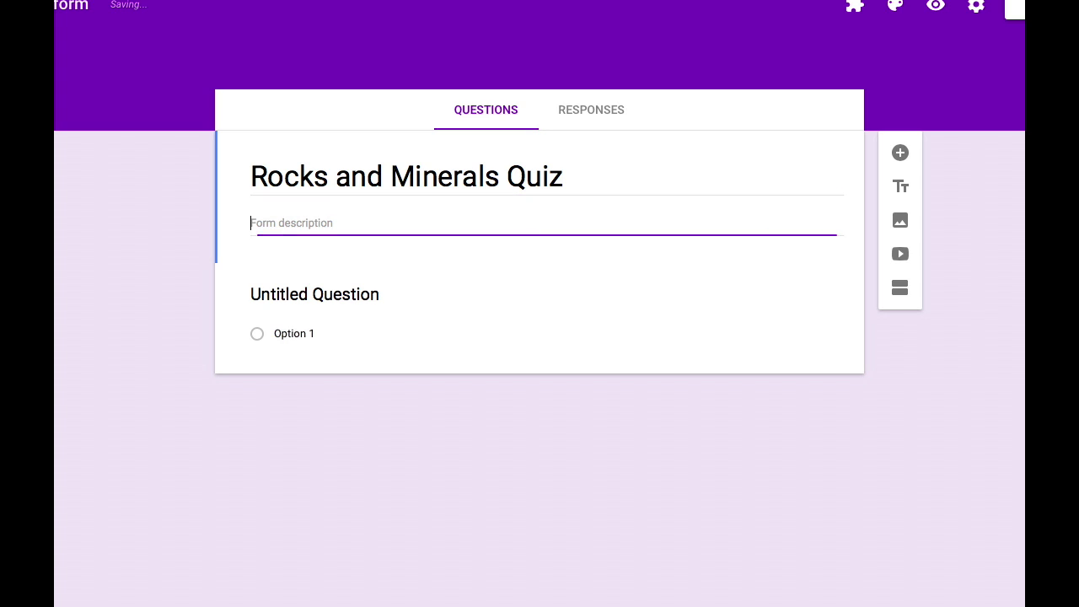
type("Please complete this quiz by answering all q")
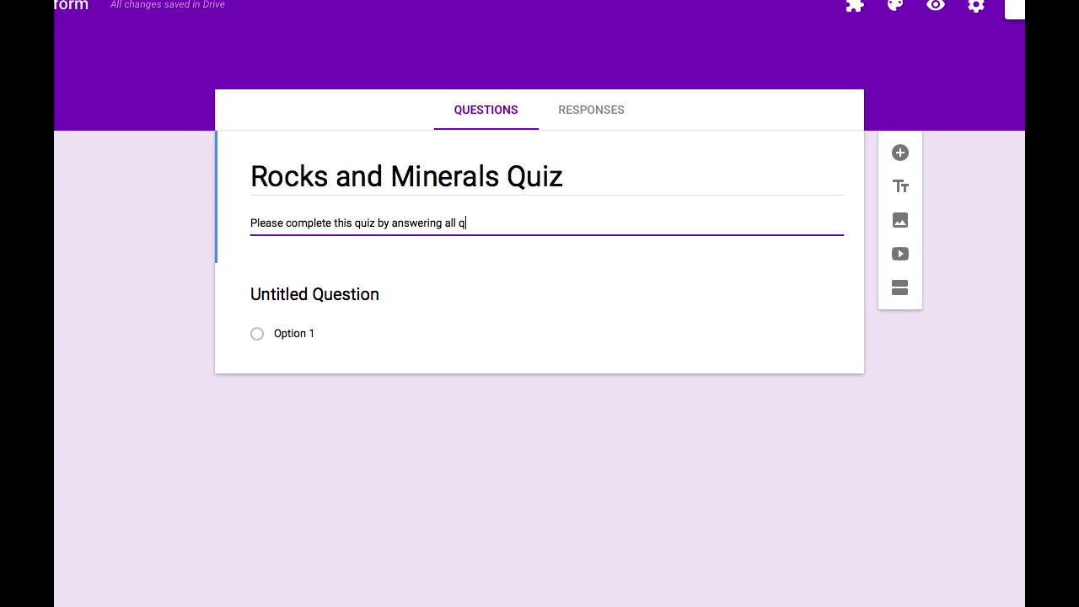
type("uestions.  You may use your notes to help you.")
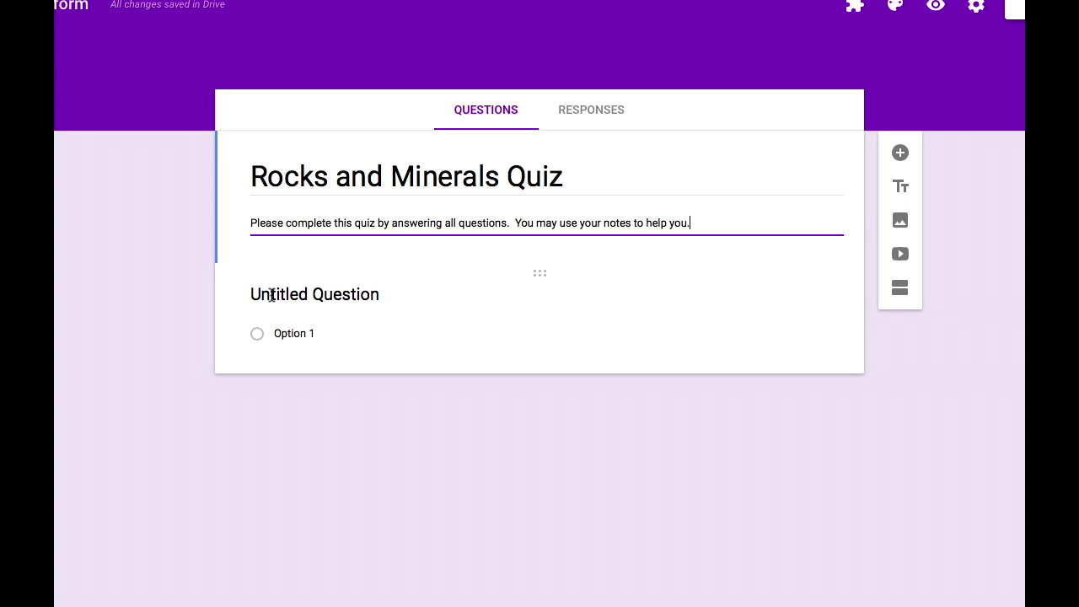
Step: Turn the untitled question into a required short-answer question called "First Name"
left_click(271, 295)
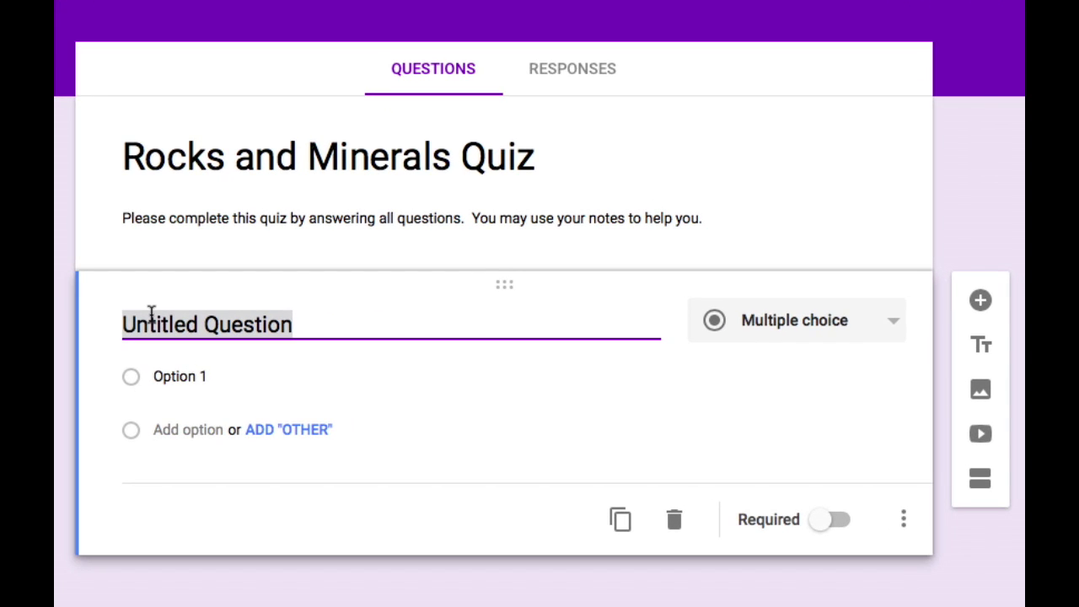
type("First Nam")
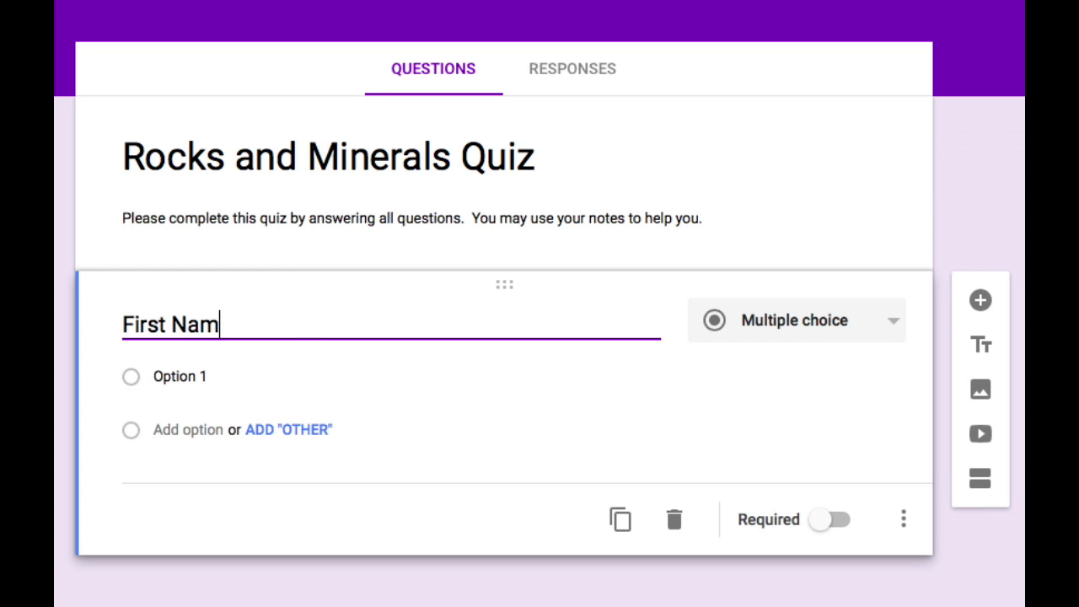
type("e")
key("Tab")
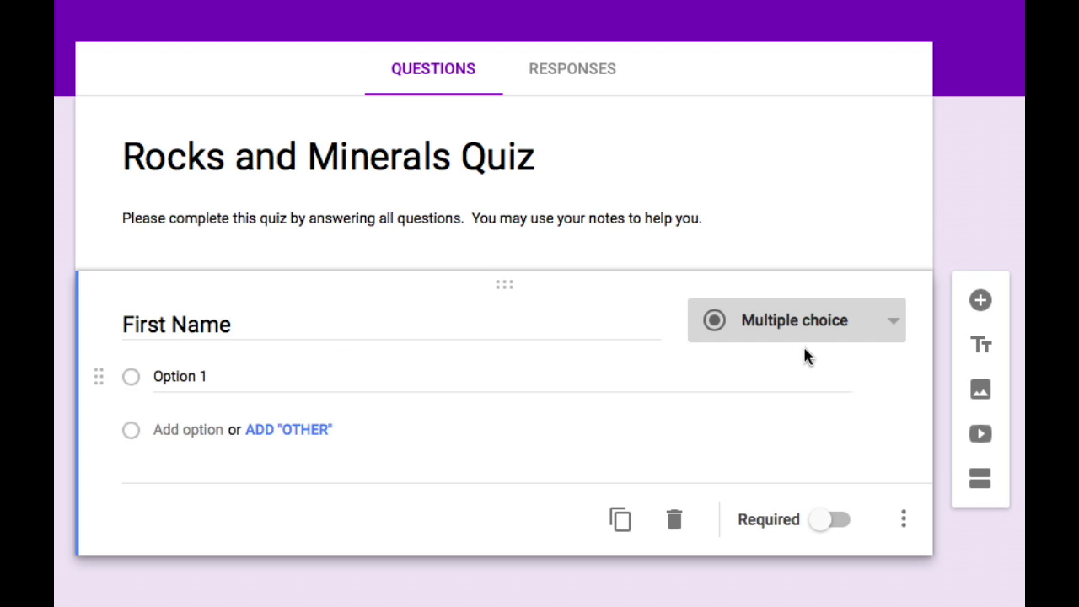
left_click(886, 327)
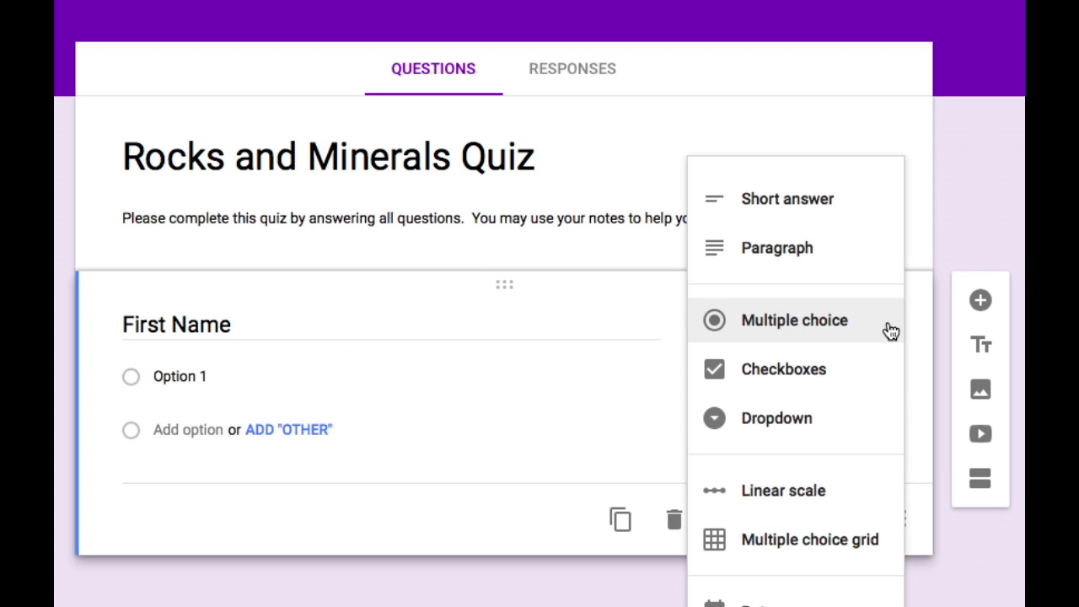
left_click(860, 209)
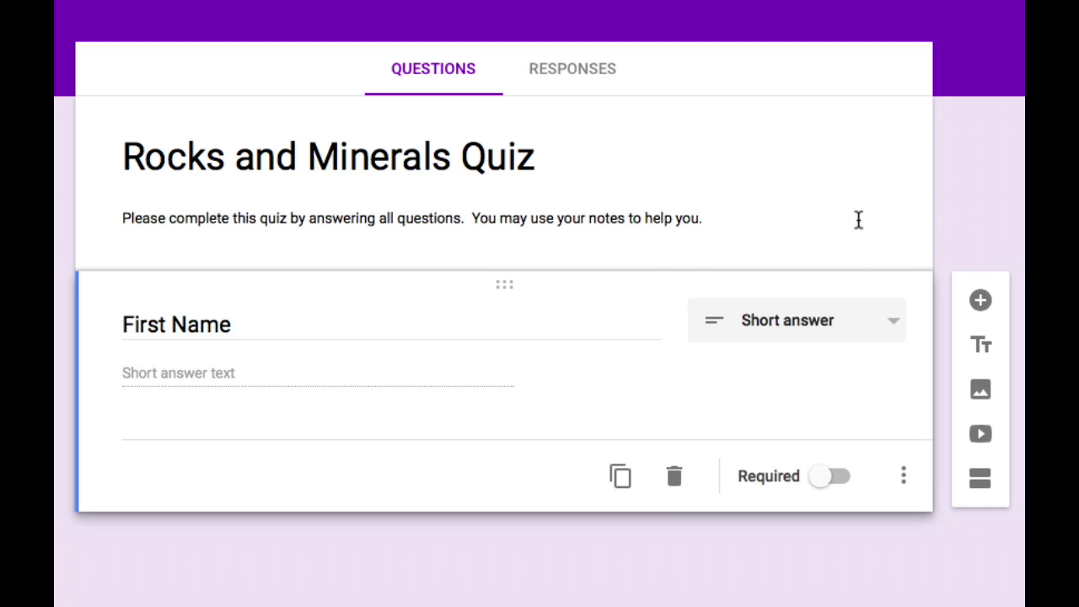
left_click(828, 477)
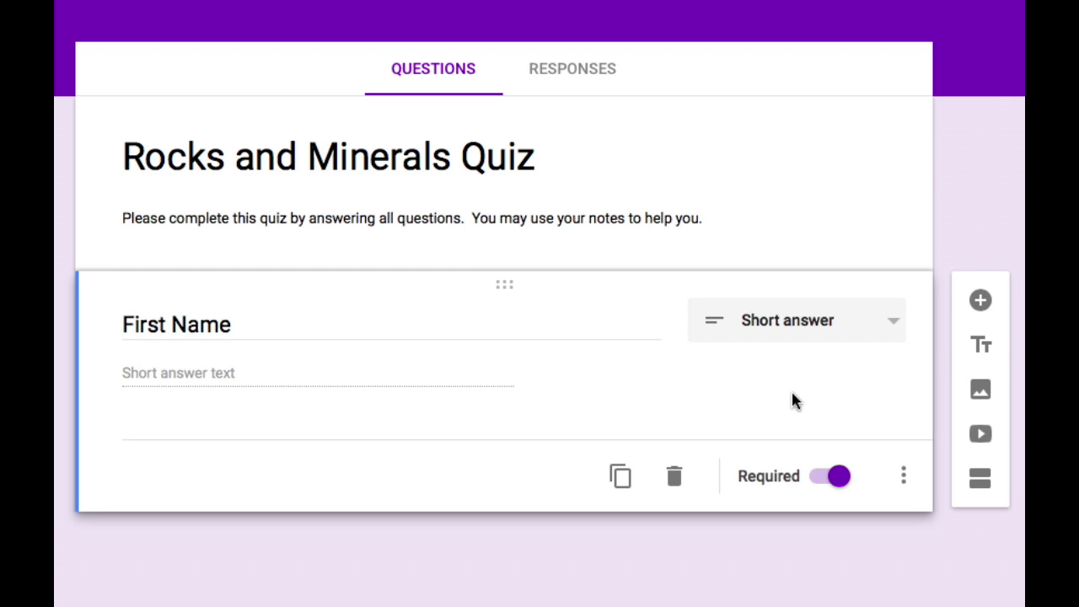
Step: Duplicate the First Name question and rename the copy "Last Name"
left_click(620, 477)
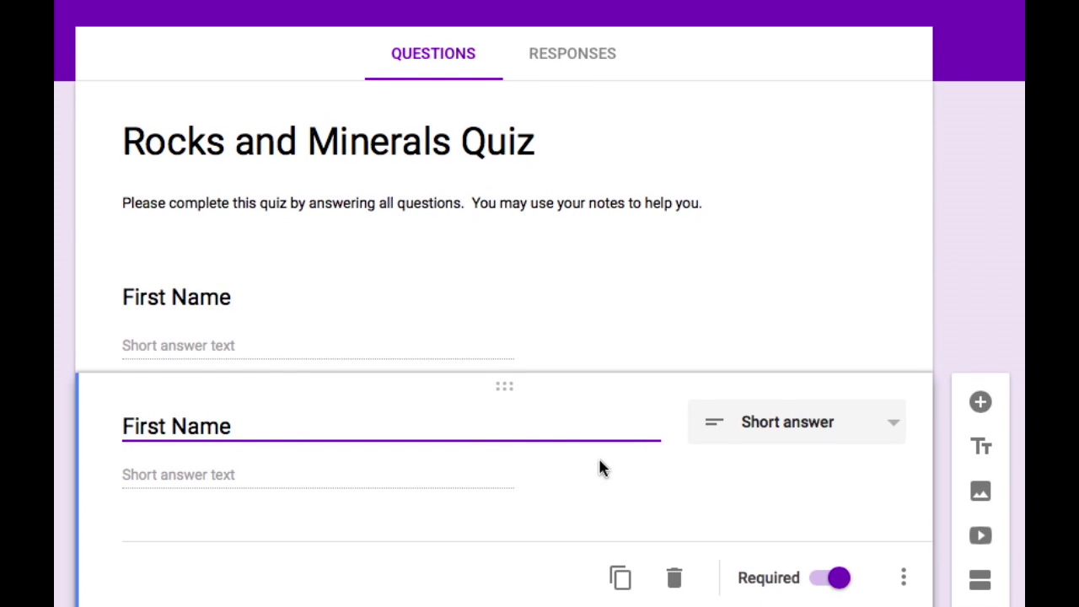
double_click(149, 404)
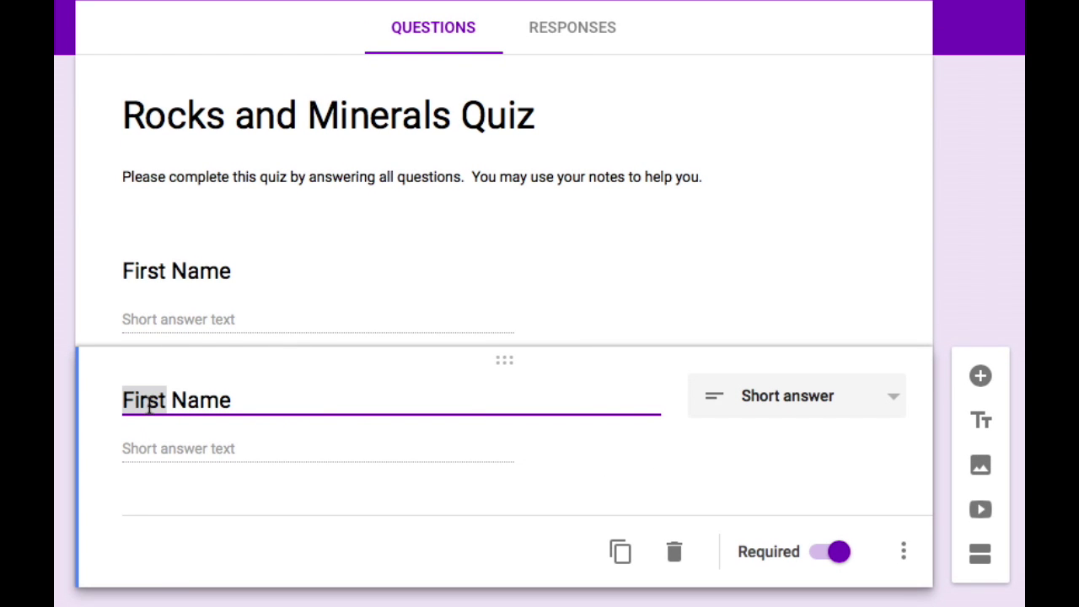
type("Last")
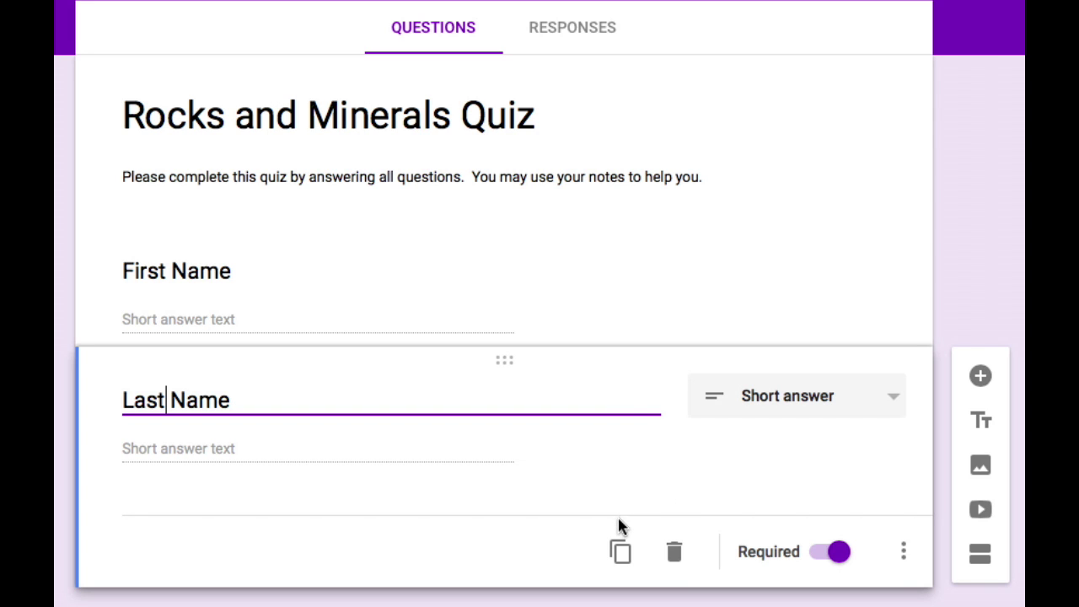
Step: Duplicate the Last Name question and rename the copy "Email"
scroll(619, 549, "down", 2)
left_click(619, 464)
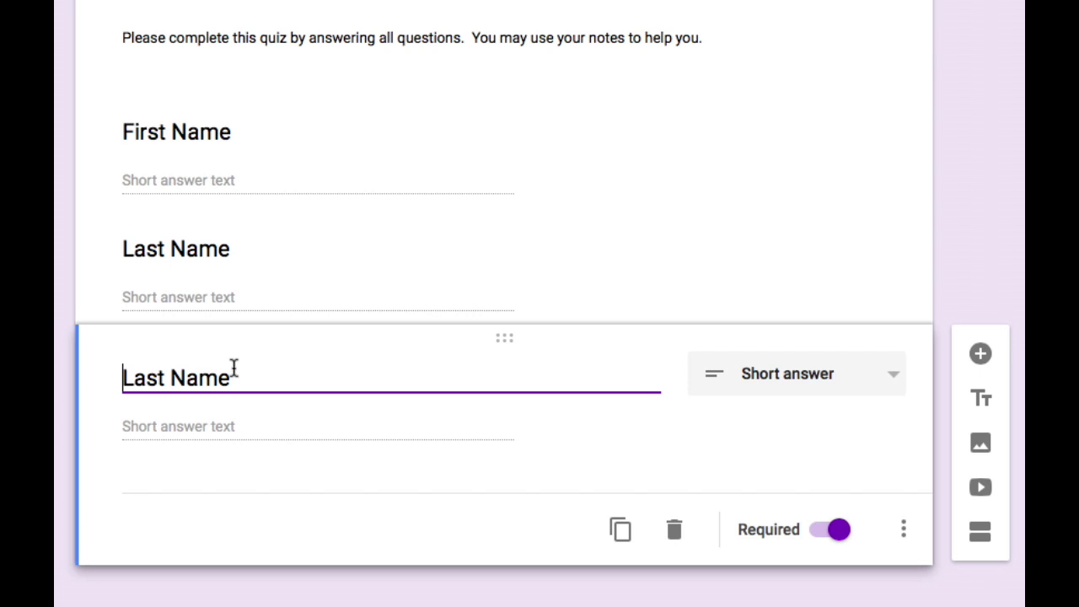
left_click_drag(234, 368, 72, 367)
type("Wmai")
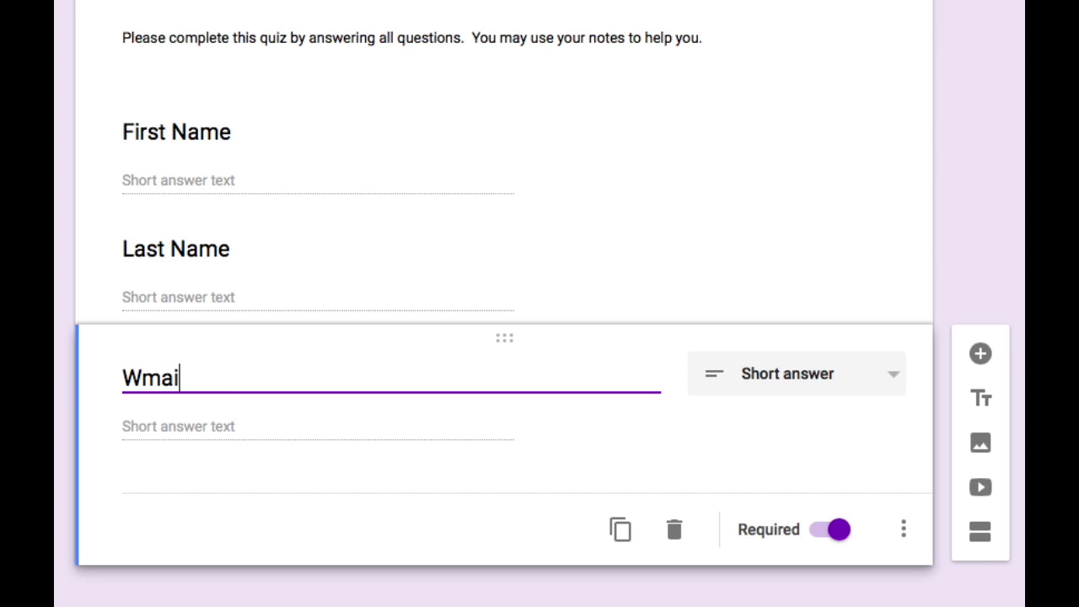
type("lEmail")
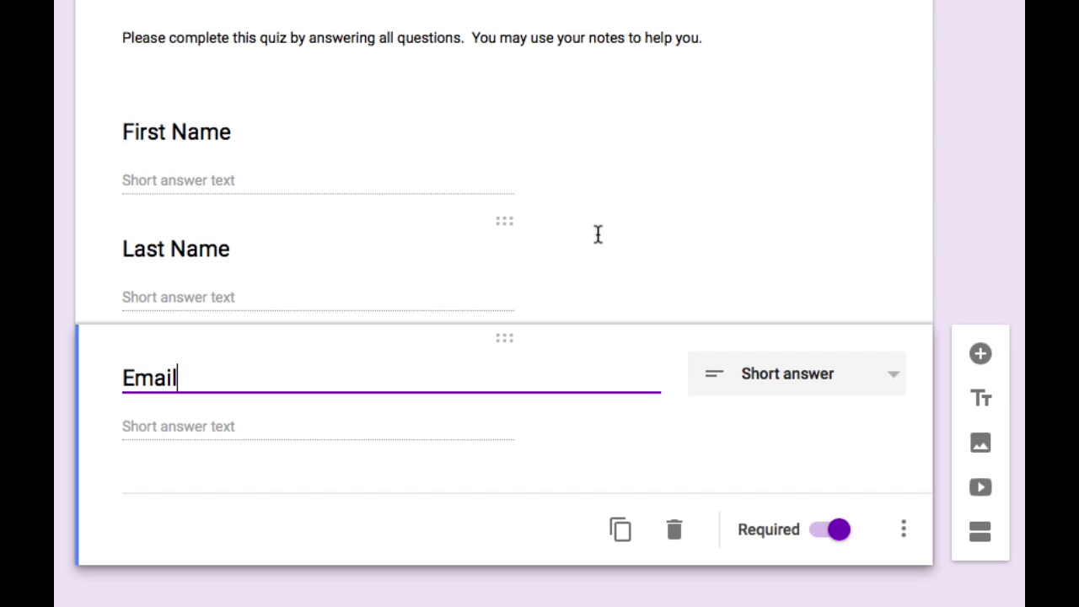
Step: Add a multiple-choice question below Email that asks "Which mineral is harder than glass?"
left_click(978, 357)
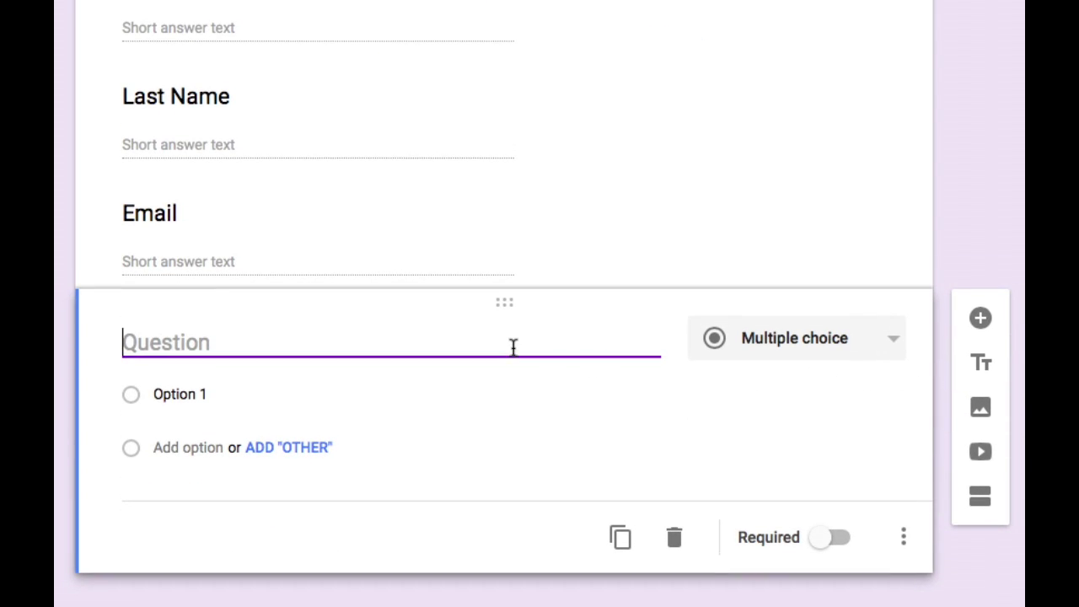
type("Which mineral is harder than glass?")
key("Tab")
Step: Enter Garnet, Talc, Sulfur and Galena as the answer options of the mineral hardness question
key("Tab")
type("Garnet")
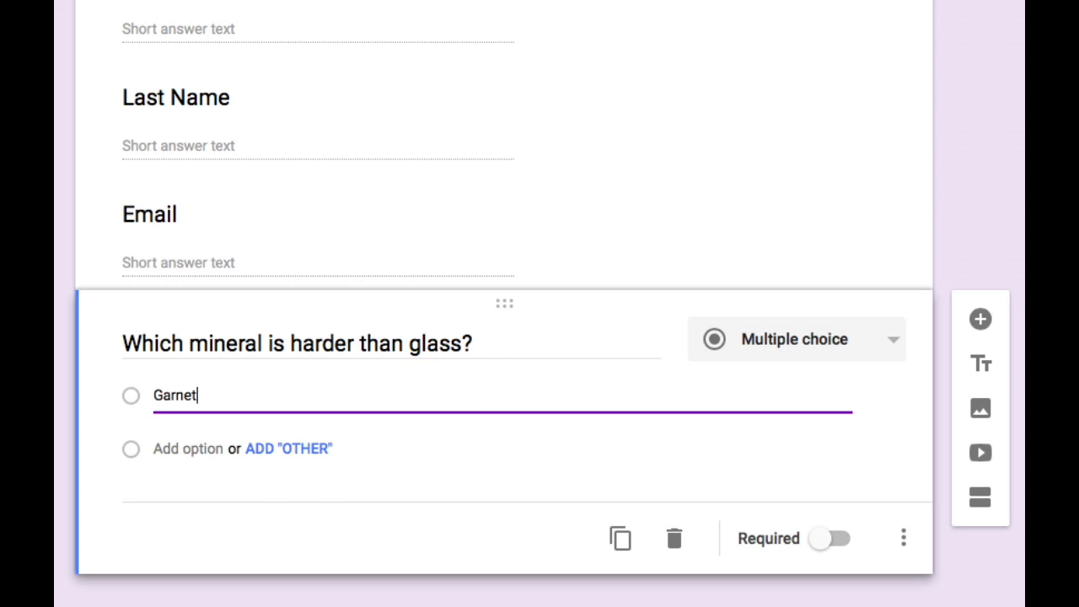
key("Return")
type("Talc")
key("Return")
type("Sulfur")
key("Return")
type("Galena")
Step: Make the question about which mineral is harder than glass required
scroll(553, 294, "up", 2)
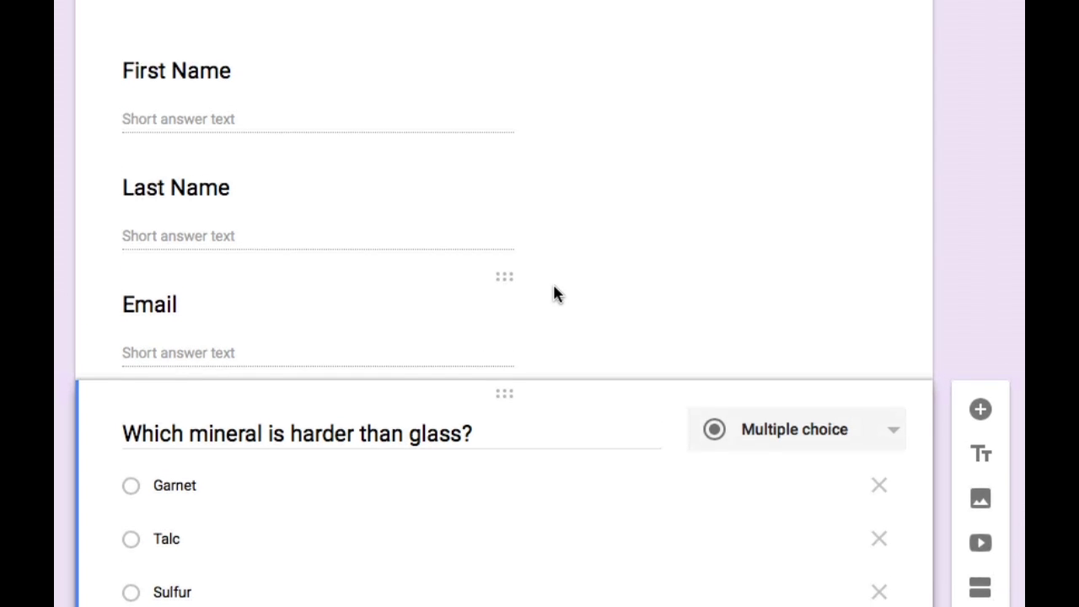
scroll(554, 294, "down", 5)
scroll(552, 289, "down", 1)
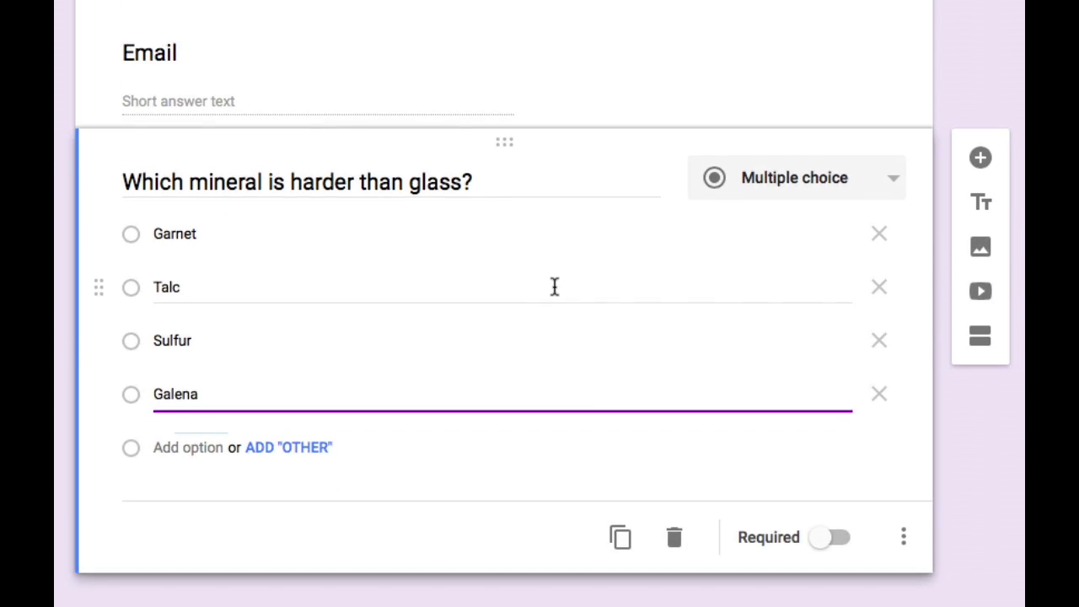
left_click(821, 539)
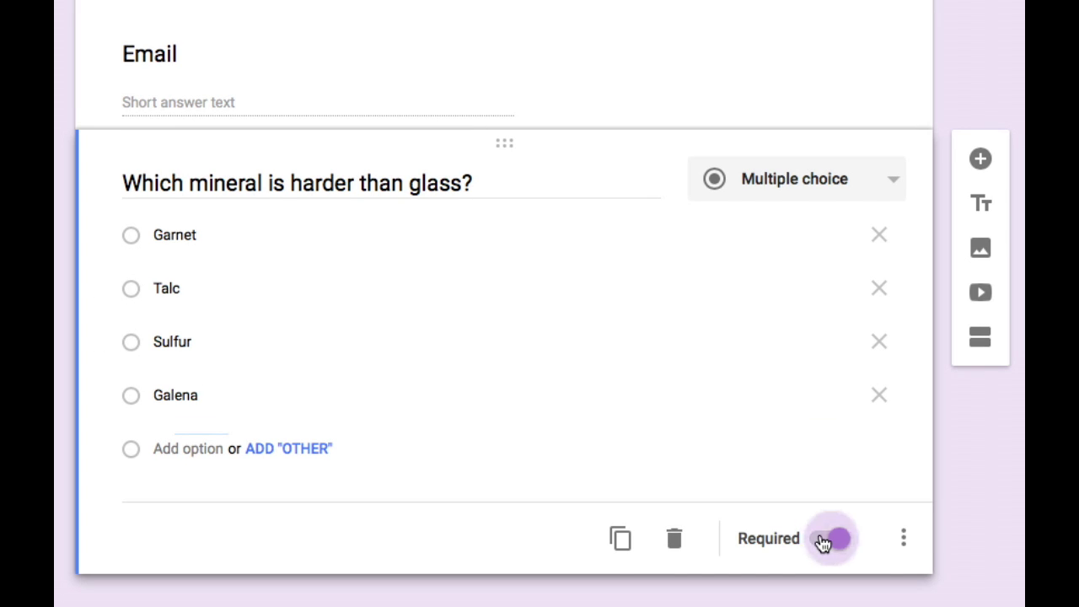
Step: Duplicate the mineral question and change the copy's text to "Which rock forms as a result of exposure to intense heat and/or pressure?"
left_click(620, 540)
type("W")
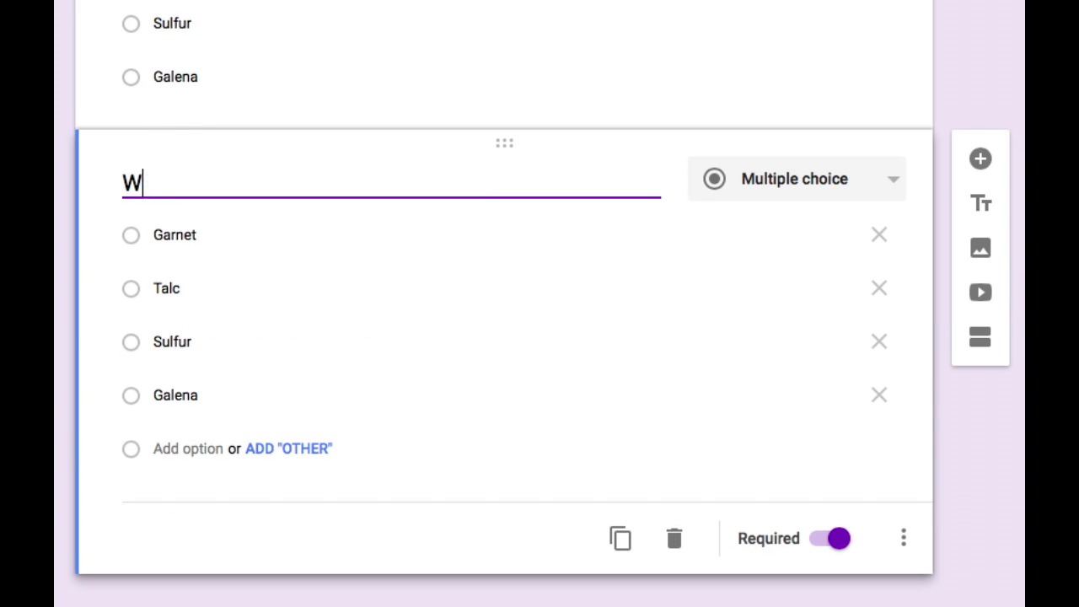
type("hich rock forms as a result of exposure to intense heat and/or pressure?")
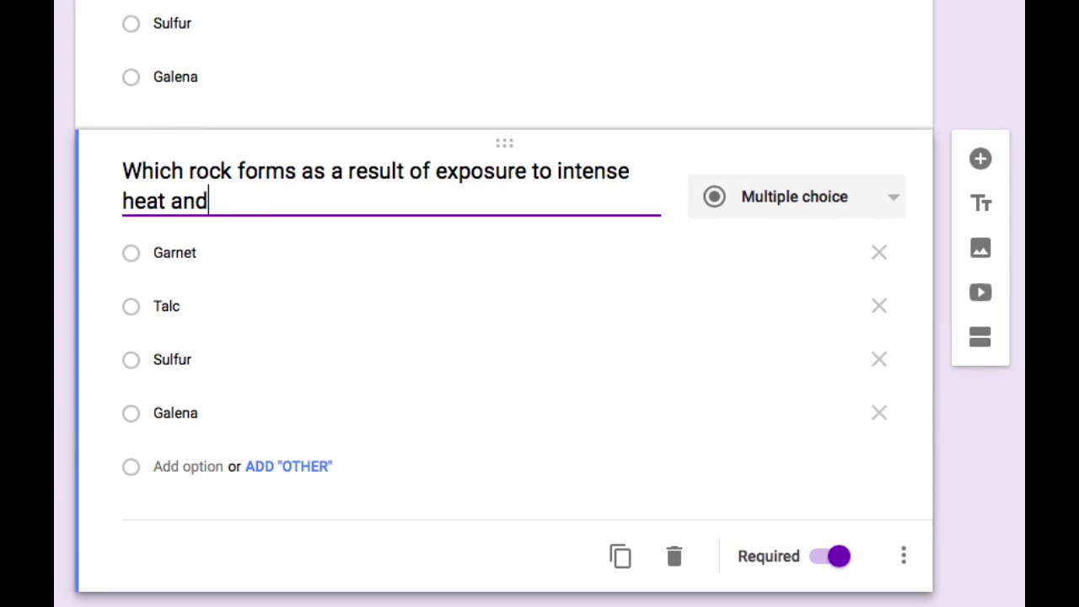
Step: Replace the answer options of the heat and pressure question with Sandstone, Obsidian, Granite and Gneiss
key("Tab")
type("Sandstone")
key("Tab")
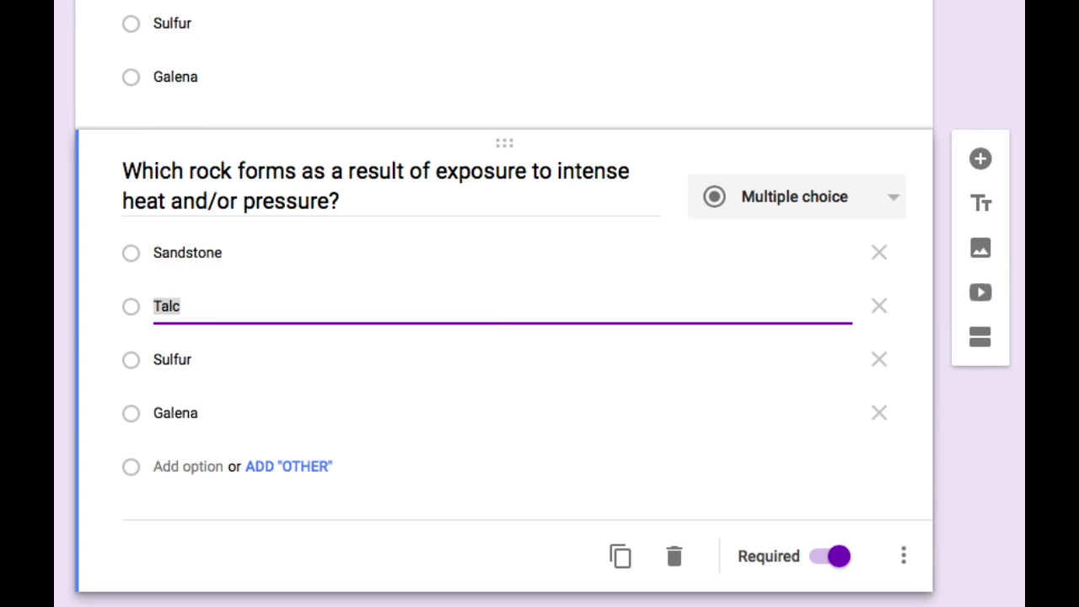
type("Obsidian")
key("Tab")
type("Granite")
key("Tab")
type("Gneiss")
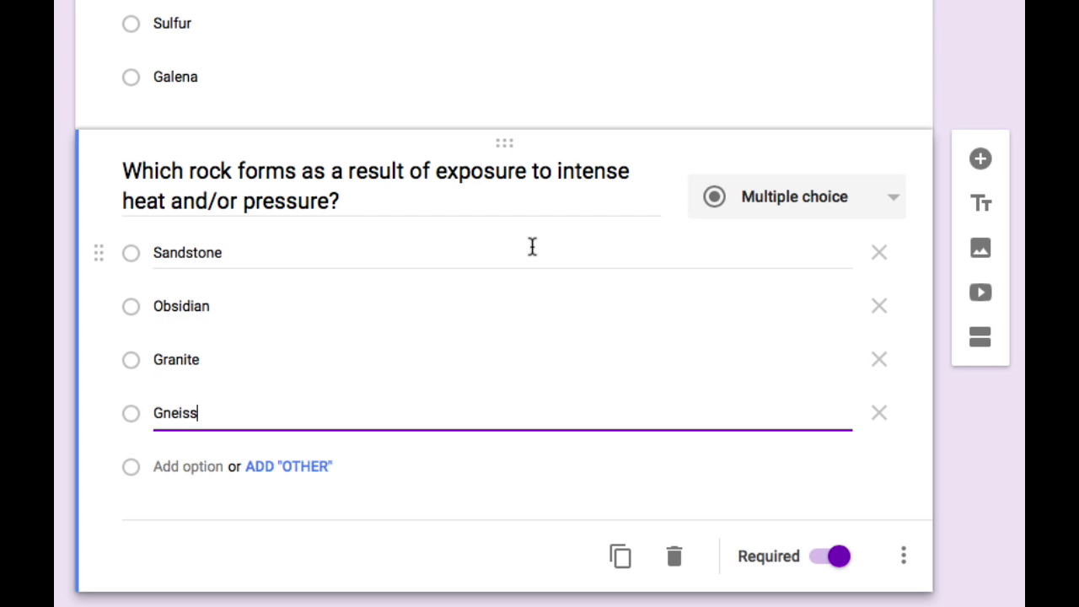
Step: Add a required short-answer question asking "Which type of rock forms as a result of the solidification of magma or lava?"
scroll(528, 251, "down", 1)
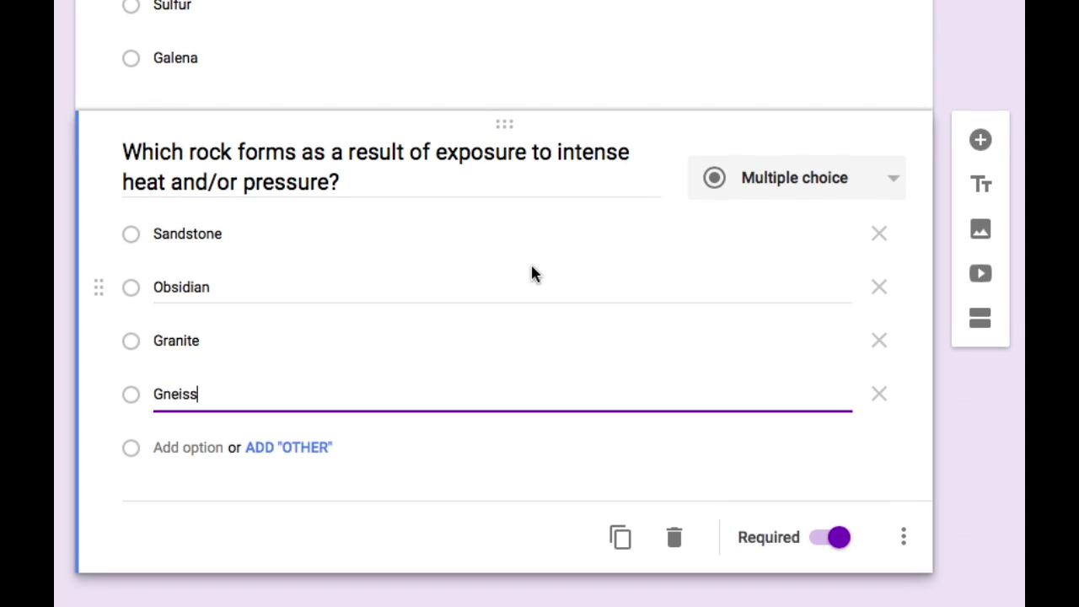
left_click(979, 141)
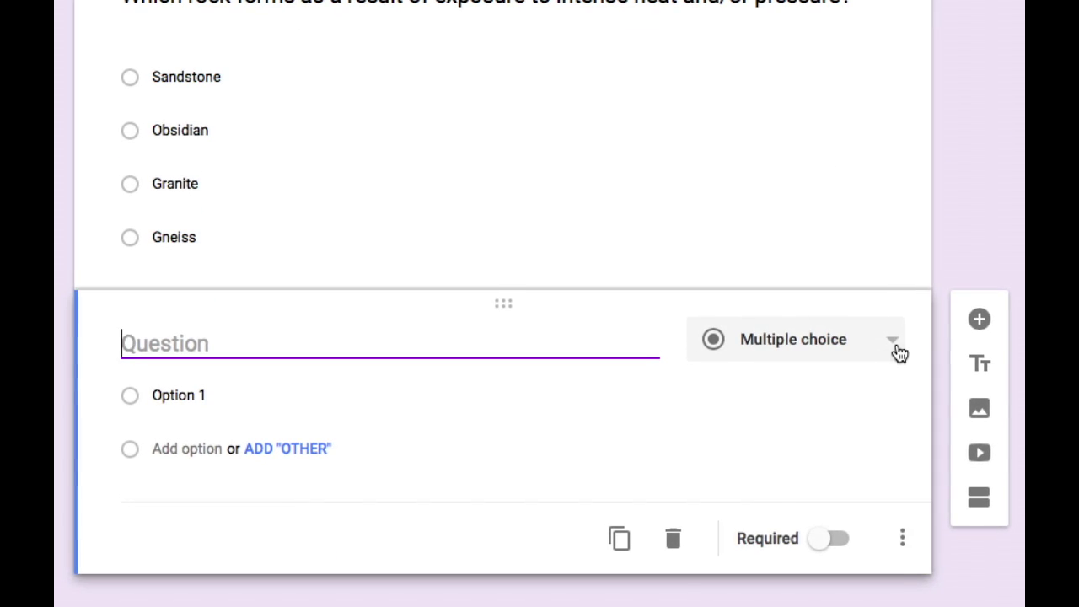
left_click(895, 350)
left_click(862, 251)
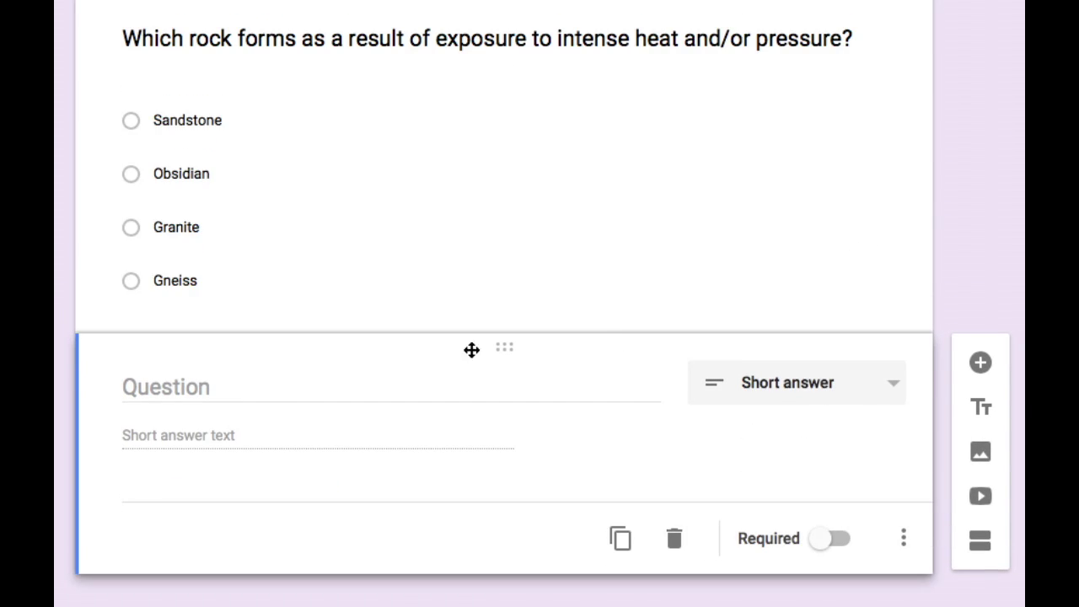
type("Which type of rock forms as a result of the soli")
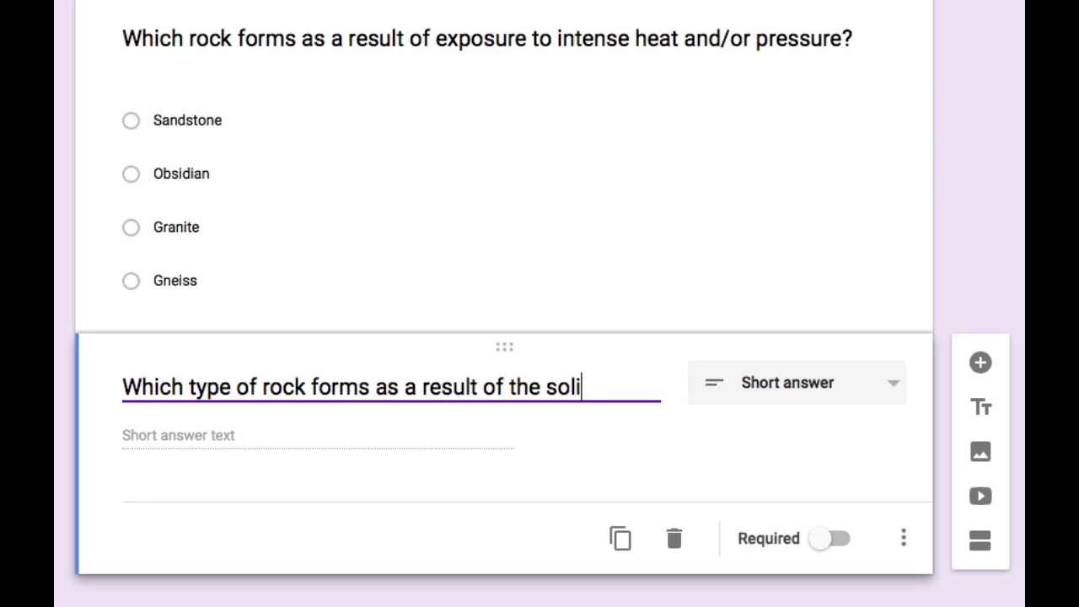
type("dification of magma or lava?")
left_click(620, 556)
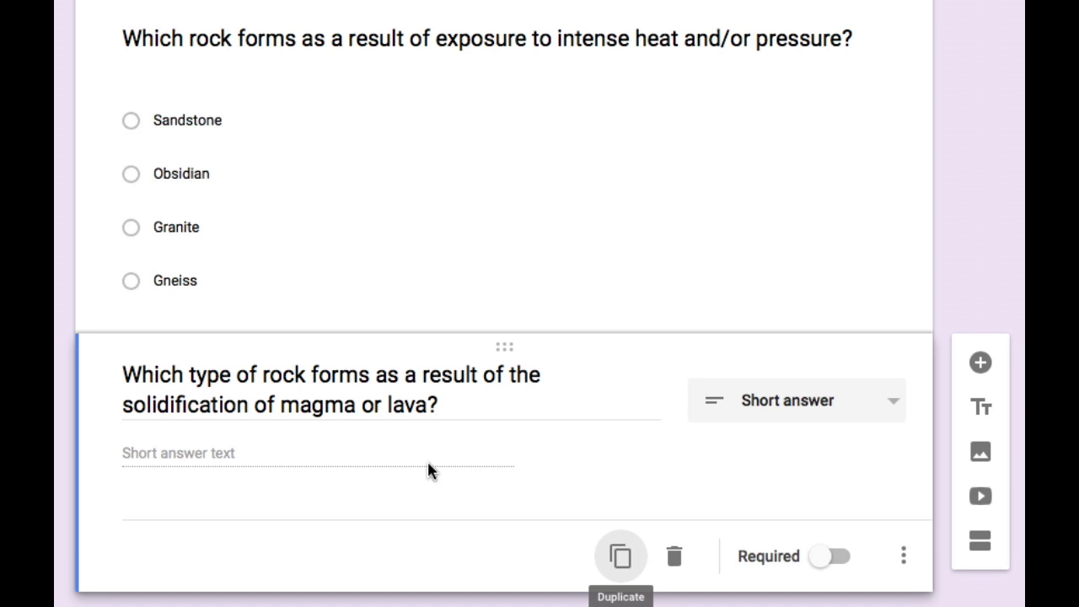
left_click(822, 558)
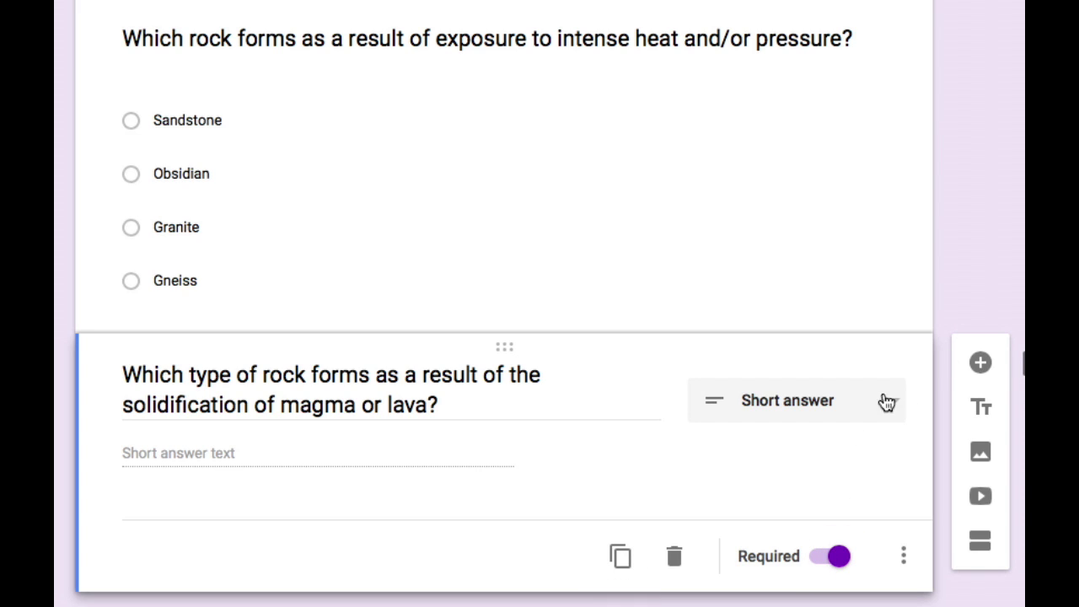
Step: Duplicate the magma or lava question and change the copy's text to "Which rock is composed of compacted plant remains?"
left_click(621, 558)
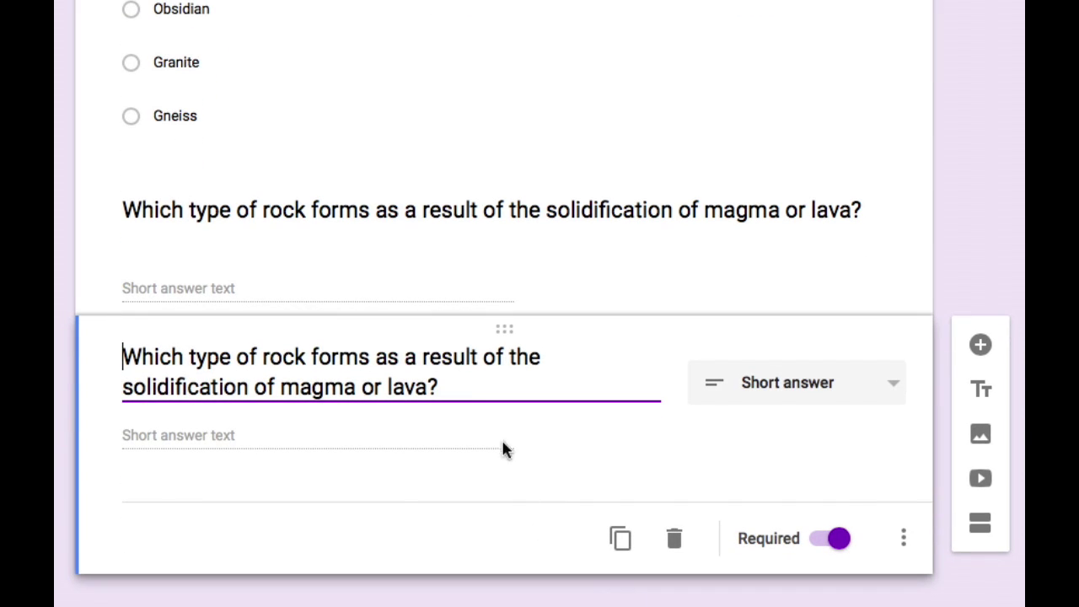
left_click_drag(469, 388, 115, 371)
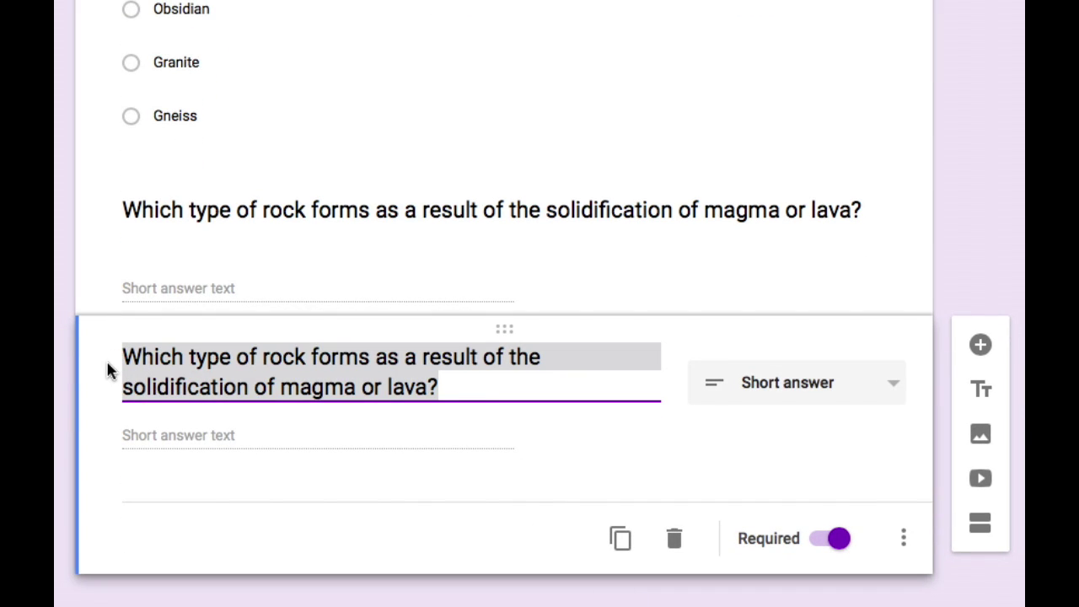
type("Which rock is composed of compacted plant remains?")
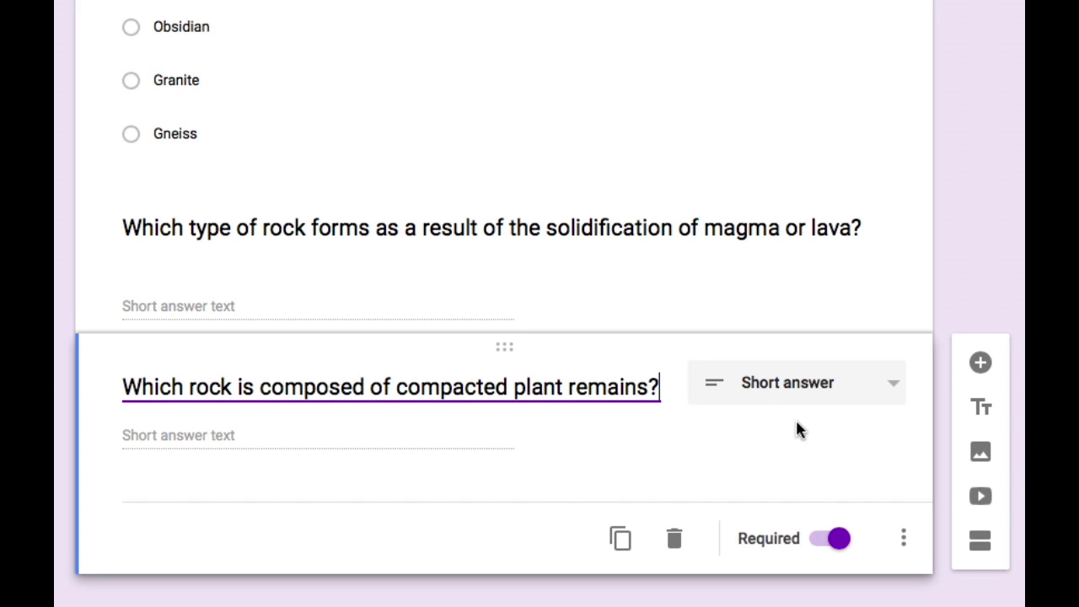
Step: Add a multiple-choice question below the plant remains question that asks "Which mineral smells like rotten eggs?"
left_click(980, 363)
left_click(889, 351)
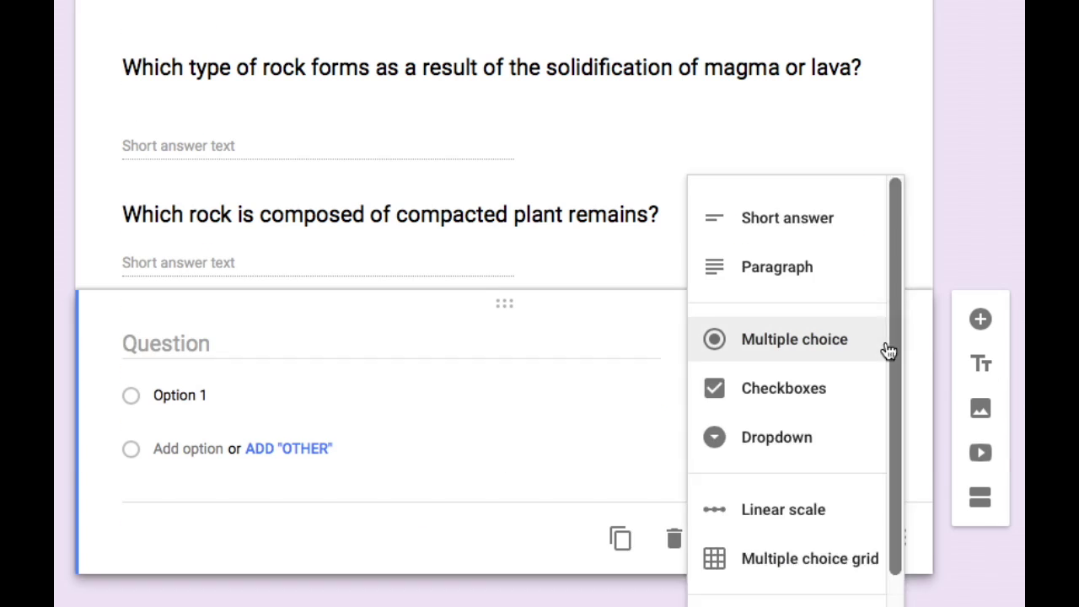
left_click(889, 351)
type("Which mineral smells like rotten eggs?")
Step: Enter Sulfur, Pyritie, Quartz and Gypsum as the answer options of the rotten eggs question
key("Tab")
type("Sulfur")
key("Return")
type("Pyritie")
key("Return")
type("Quartz")
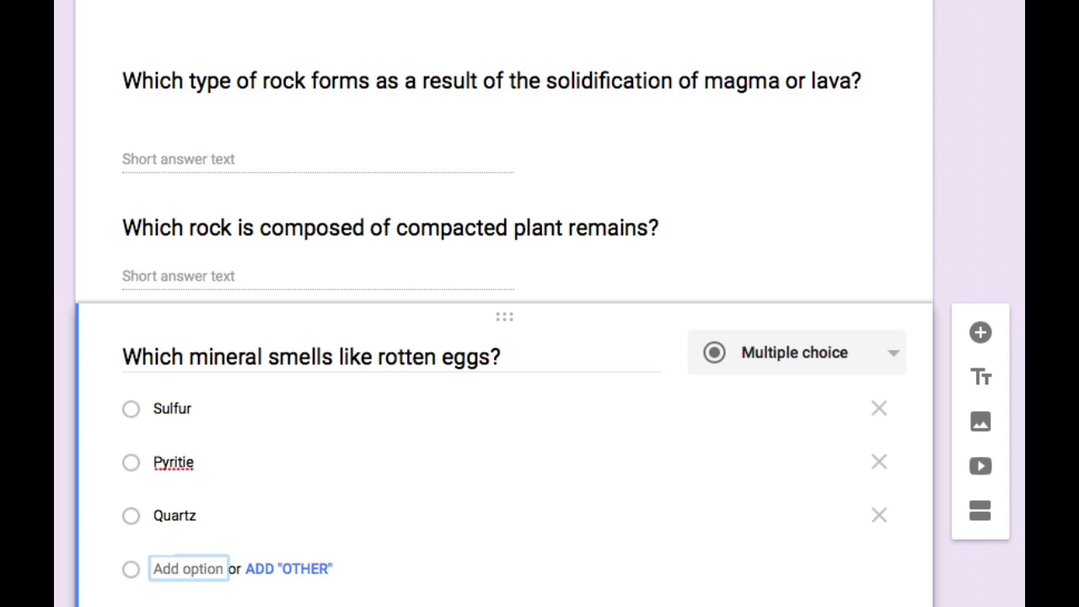
type("Gypsum")
Step: Duplicate the rotten eggs question and change the copy to "Which rock is vesicular?" with options Scoria, Dunite, Pegmatite and Obsidian
left_click(619, 537)
type("Which rock is vesicular?")
key("Tab")
type("Scoria")
key("Tab")
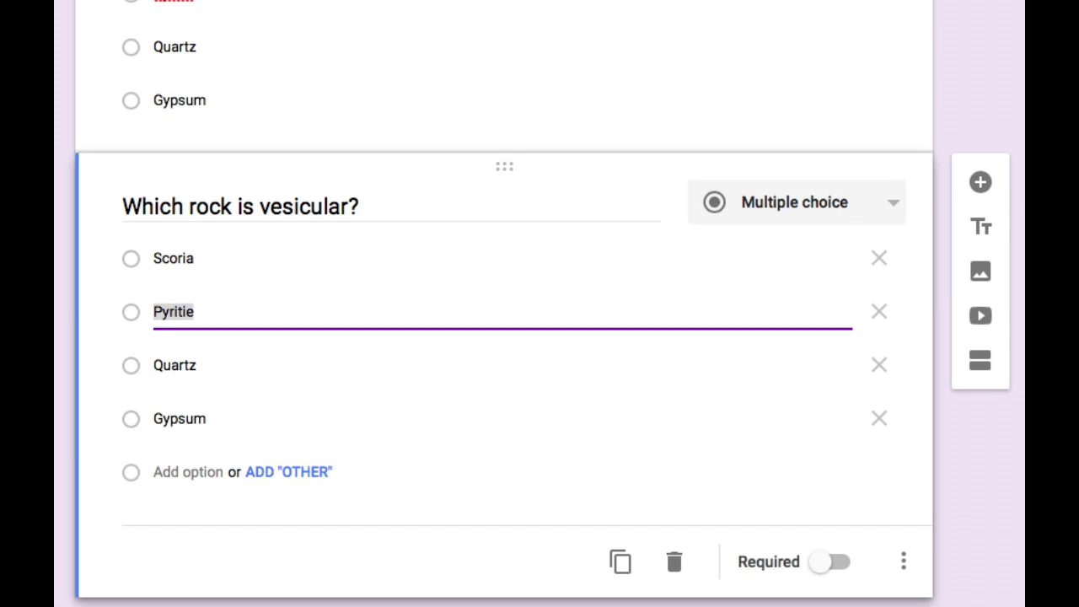
type("Dunite")
key("Tab")
type("Pegmatite")
key("Tab")
type("Obsidian")
Step: Duplicate the question about which rock is vesicular
left_click(620, 562)
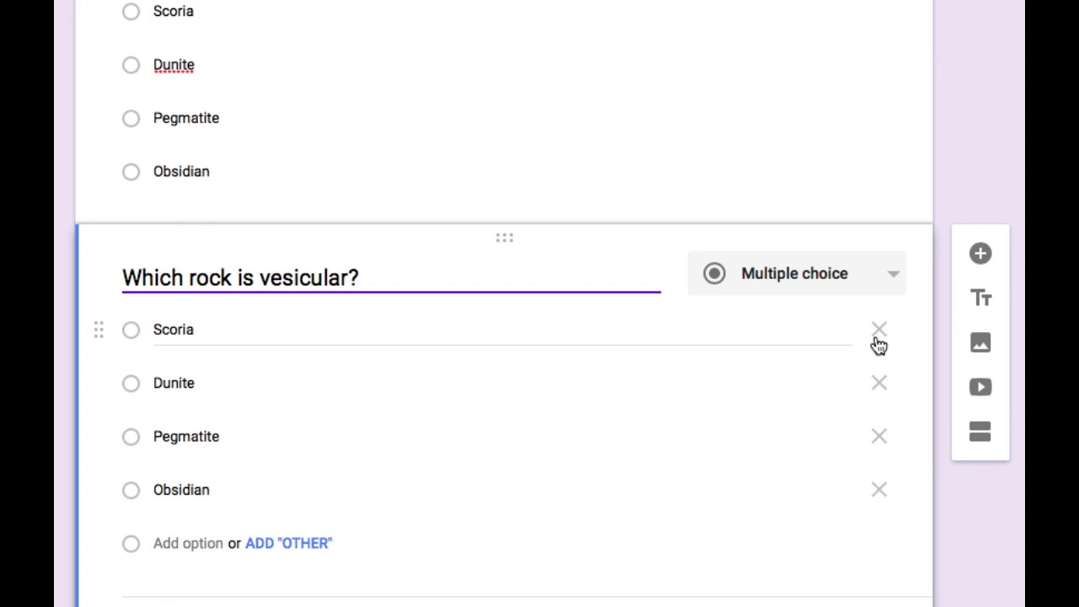
left_click(891, 279)
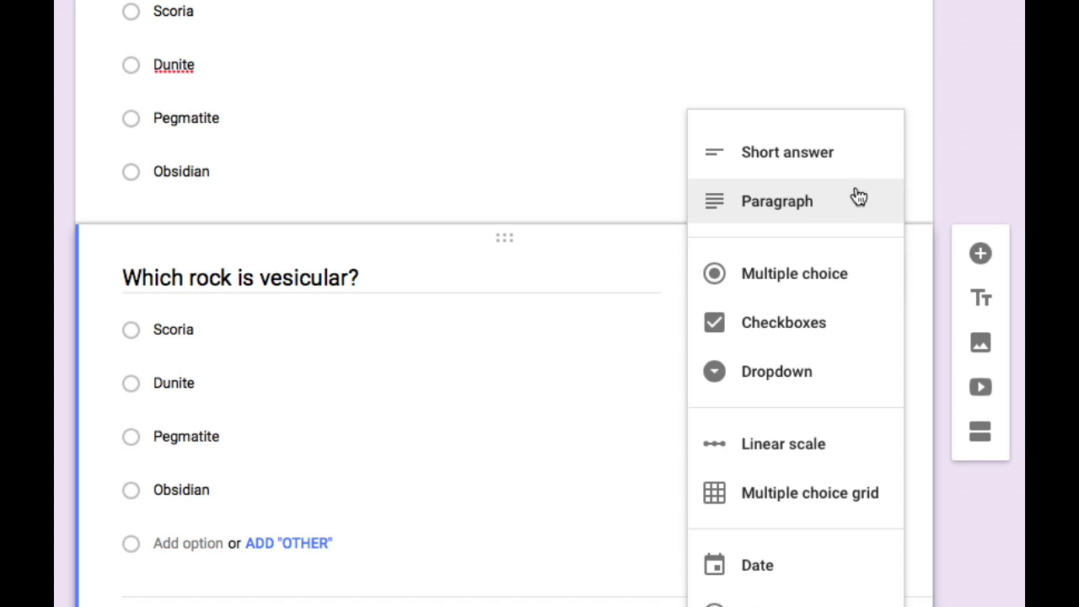
scroll(847, 270, "down", 1)
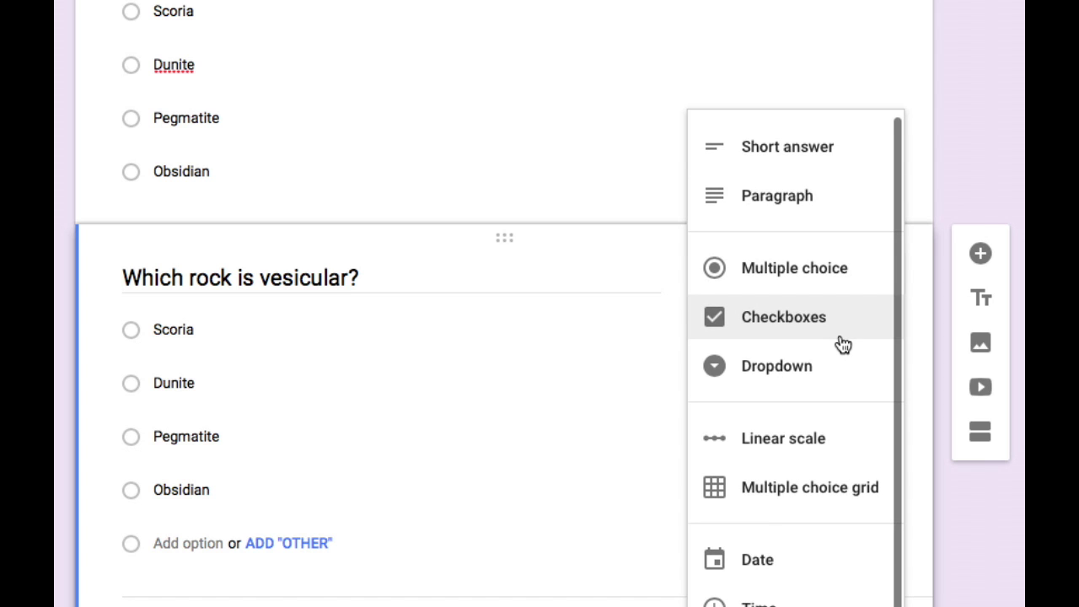
scroll(837, 377, "up", 1)
scroll(832, 386, "down", 1)
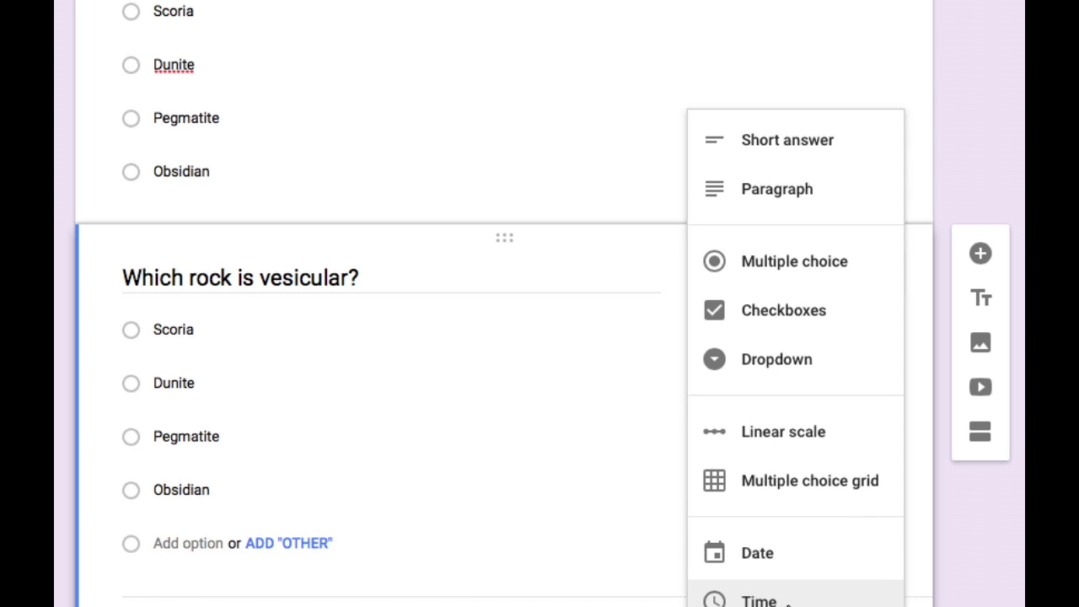
left_click(609, 481)
Step: Change the duplicated question to "Which rock likely formed at the bottom of the ocean?" with options Coal, Conglomerate, Limestone and Scoria
left_click_drag(362, 278, 85, 289)
type("Which rock likely formed at the bottom of the ocean?")
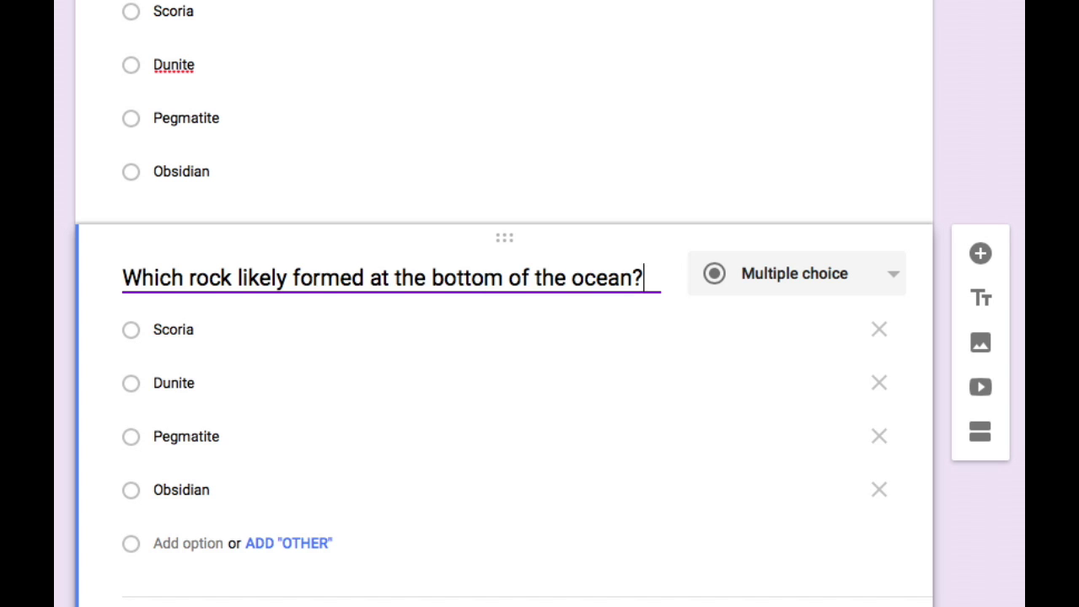
key("Tab")
key("BackSpace")
type("Coal")
key("Tab")
type("Conglomerate")
key("Tab")
type("Limestone")
key("Tab")
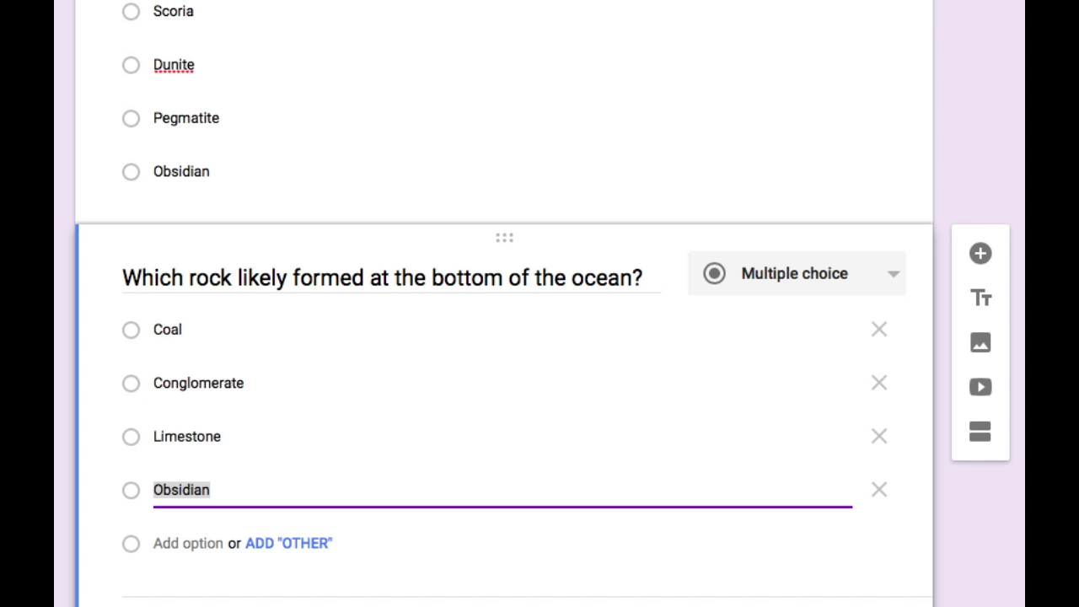
type("Scoria")
Step: Duplicate the ocean question and change the copy's text to "Which key term applies to metamorphic rocks"
left_click(618, 542)
type("Which key term applies to metamorphic rocks")
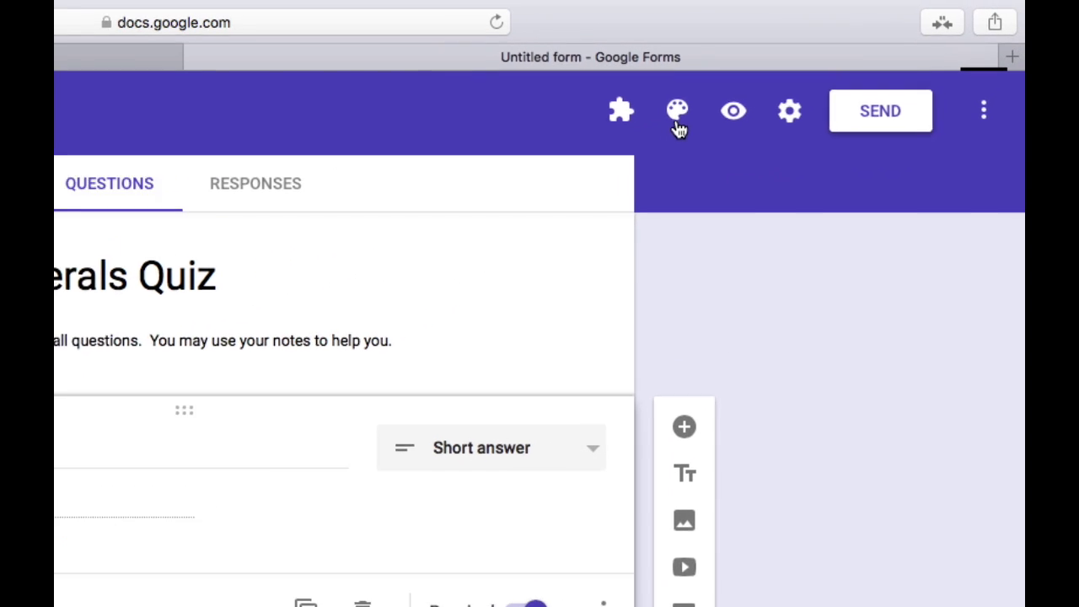
Step: Change the form's theme color to pink
left_click(826, 61)
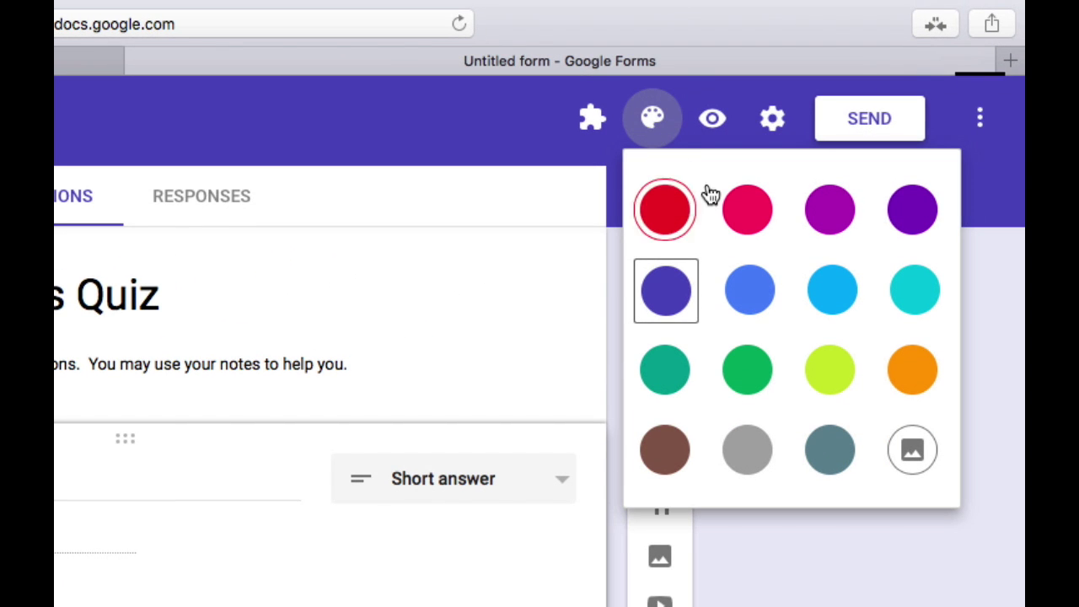
left_click(742, 211)
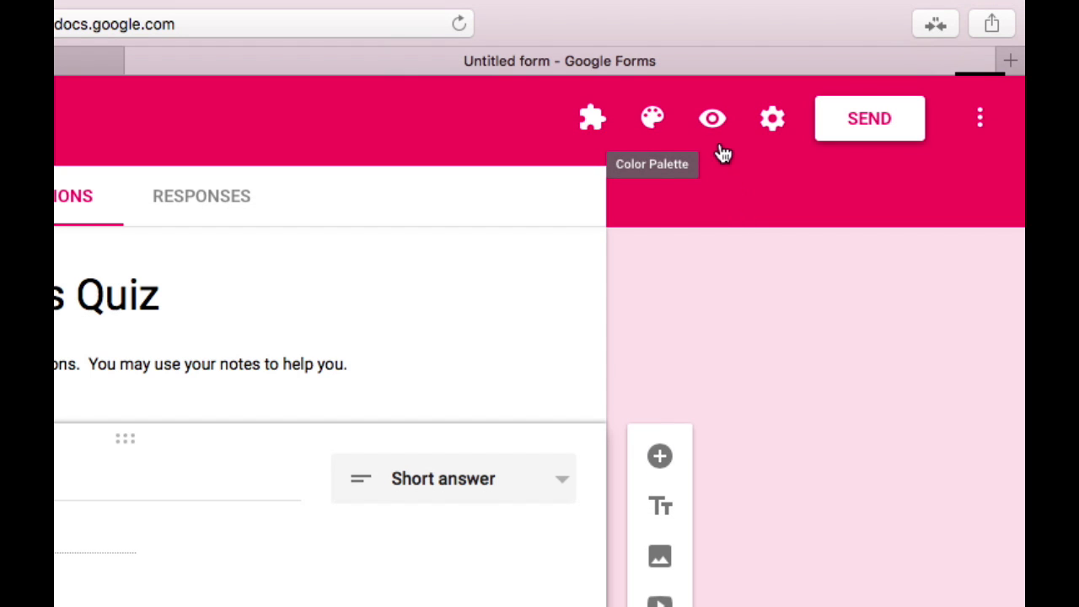
Step: Preview the quiz as respondents see it, look through its questions, and close the preview
left_click(712, 120)
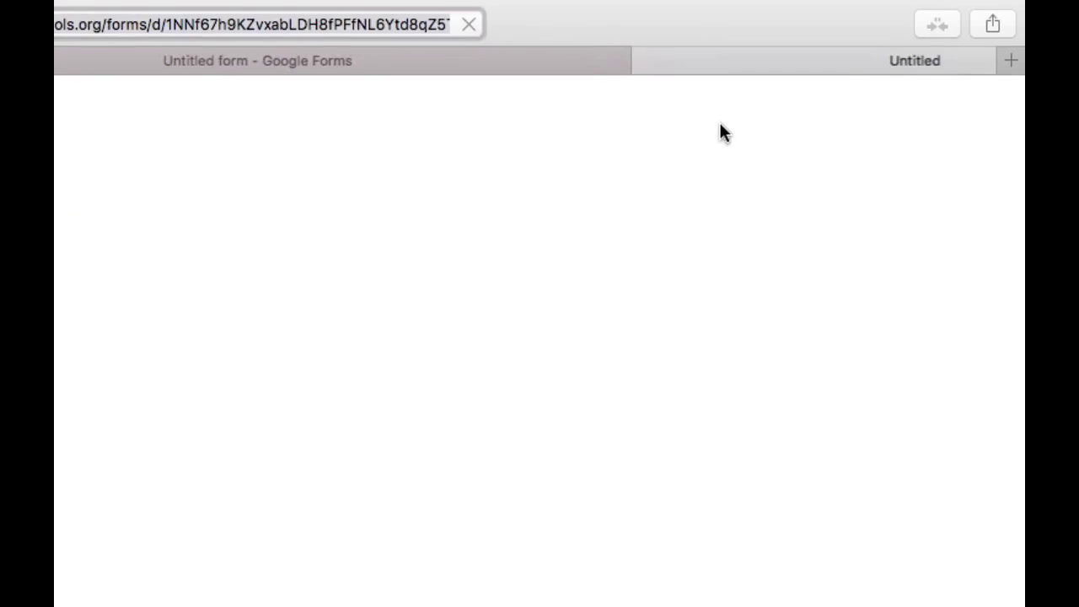
scroll(833, 272, "down", 3)
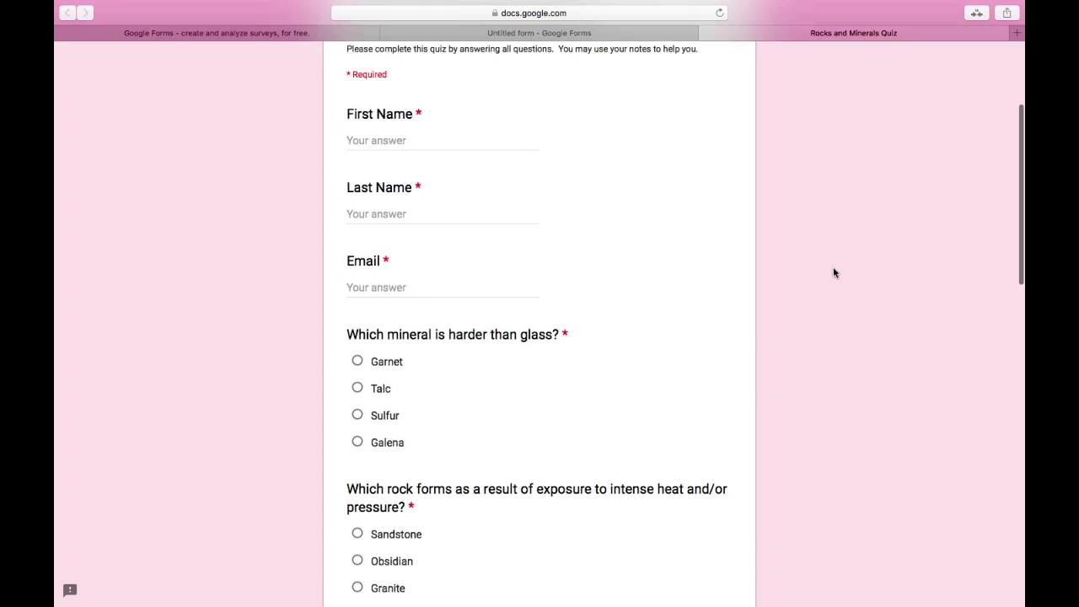
scroll(833, 272, "down", 10)
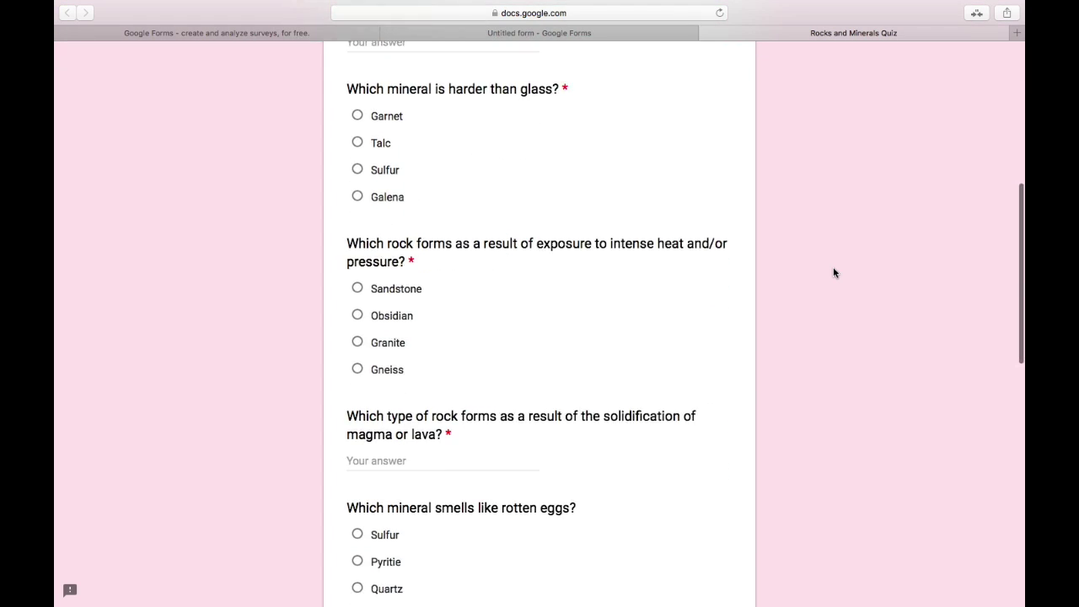
key("super+w")
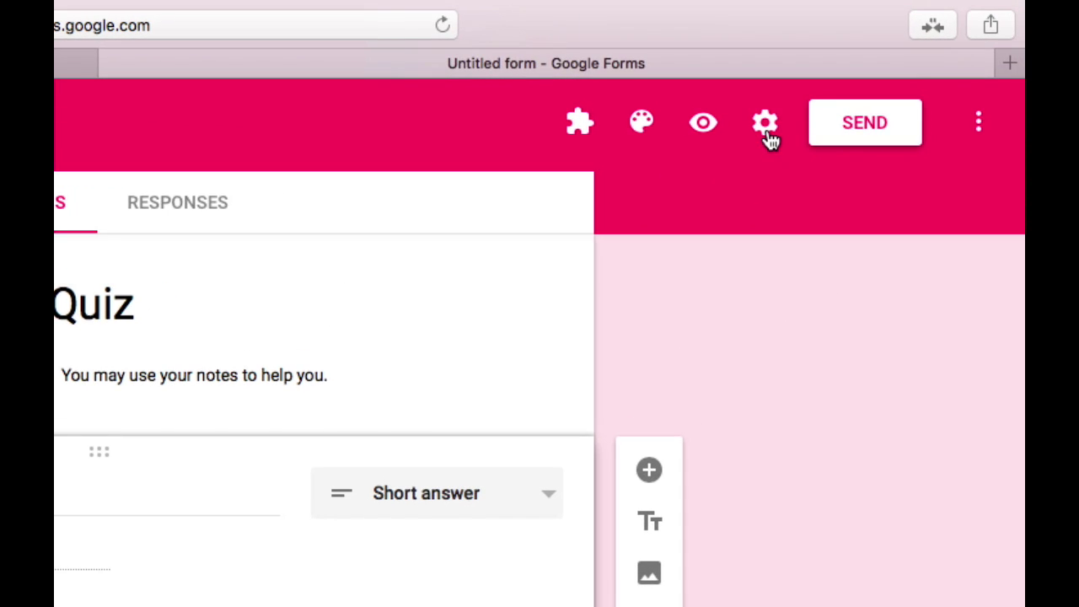
Step: Set who can respond to the form to Anyone in the form settings
left_click(768, 126)
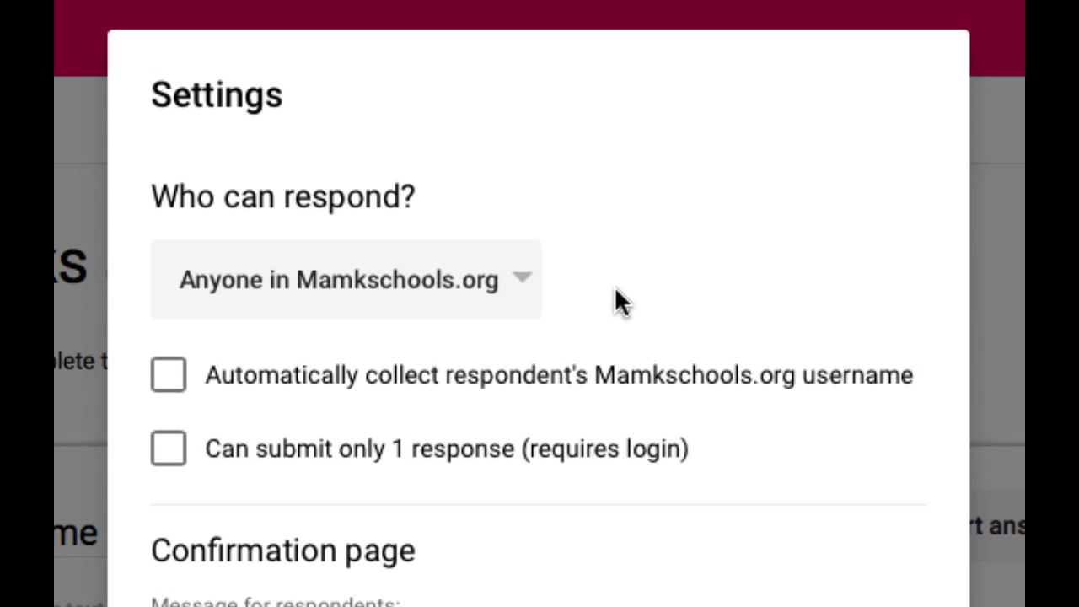
left_click(517, 297)
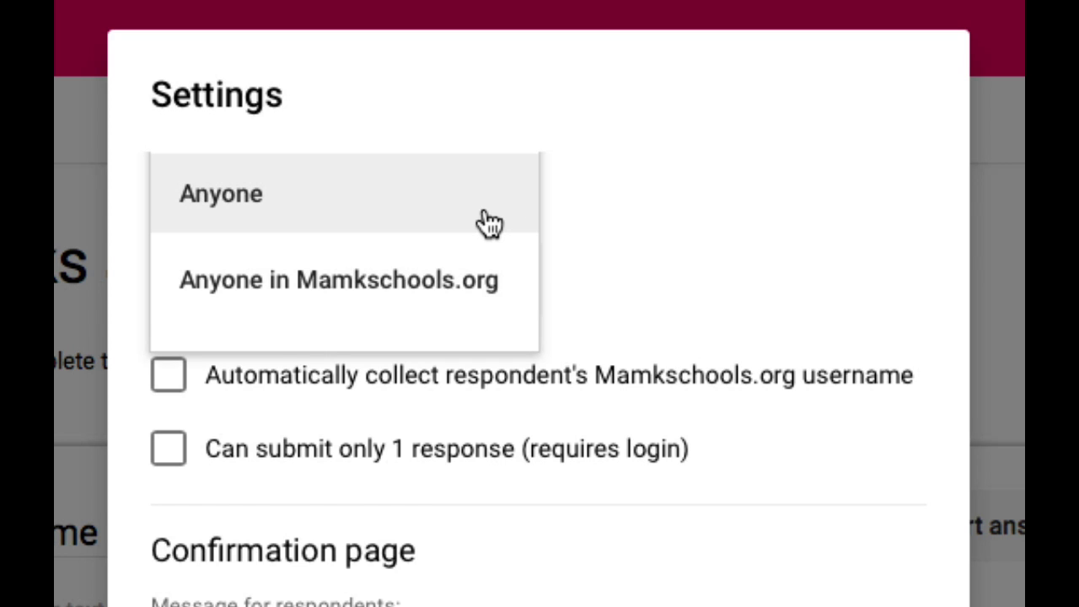
left_click(482, 220)
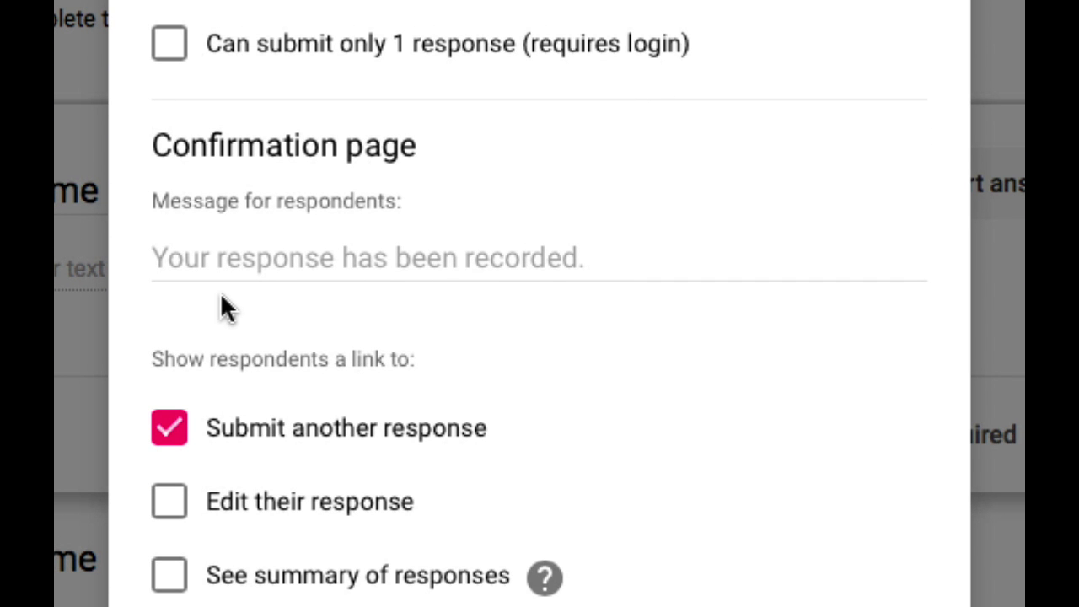
Step: Set the confirmation message to "Nice work!" and turn off the link for respondents to submit another response
left_click(519, 260)
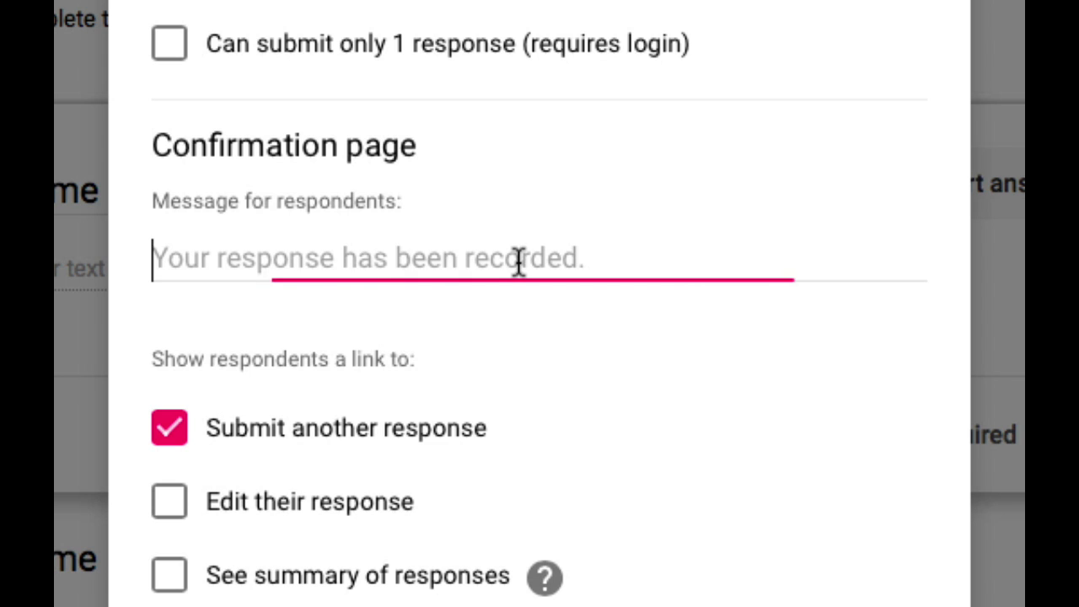
type("Nic")
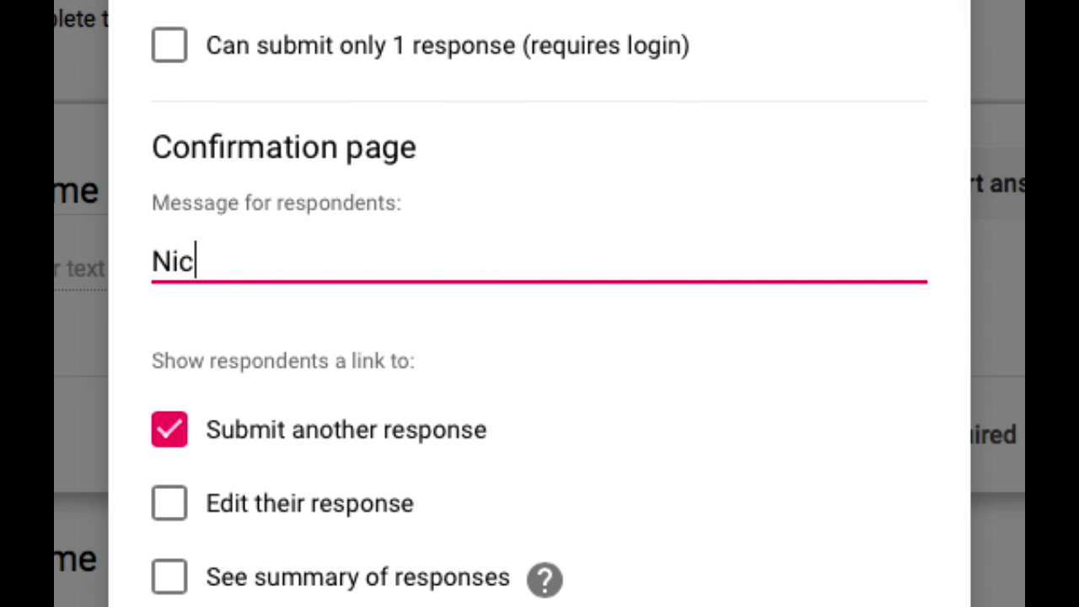
type("e work!")
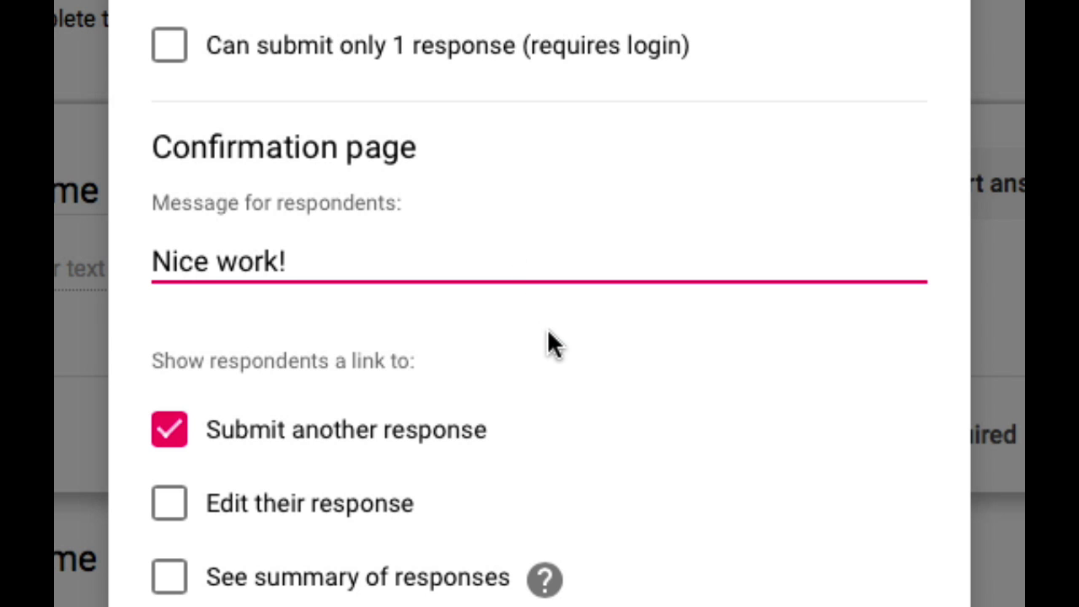
scroll(404, 425, "down", 4)
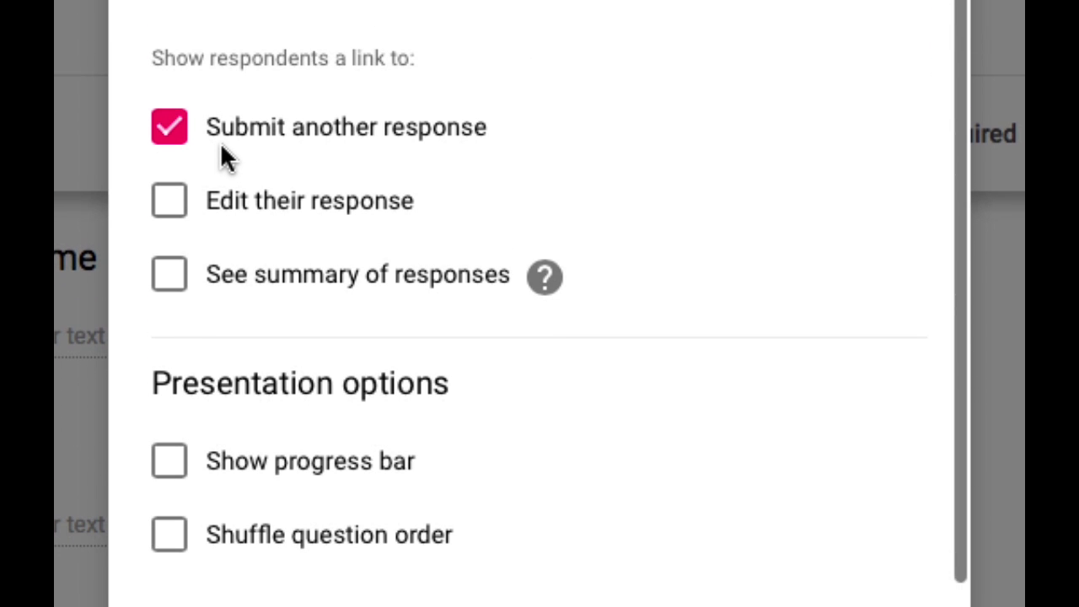
left_click(169, 140)
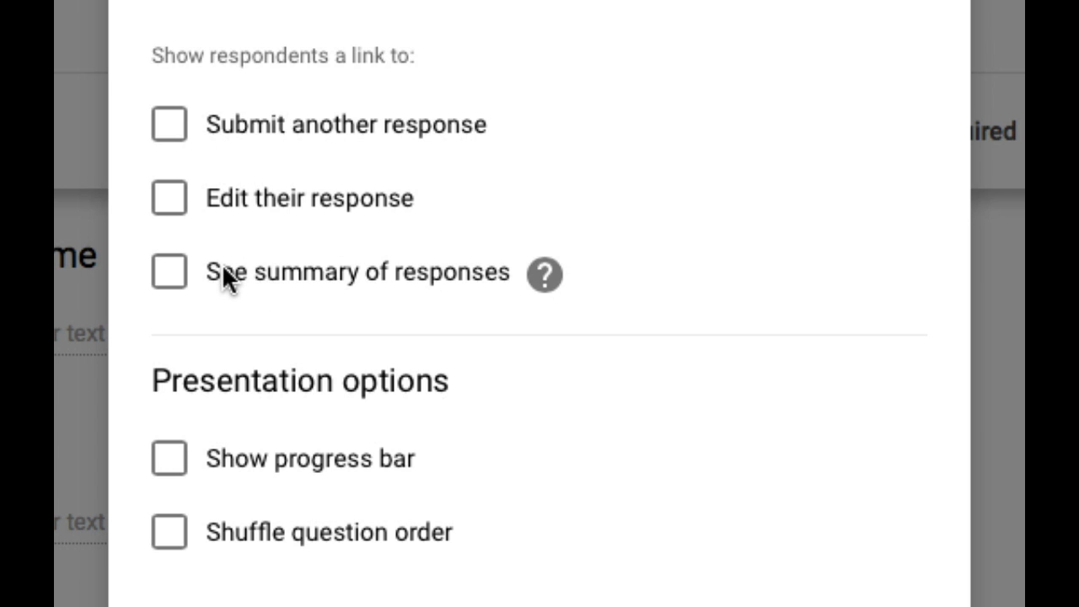
Step: Turn on the progress bar in the form's presentation options and save the settings
scroll(222, 312, "down", 3)
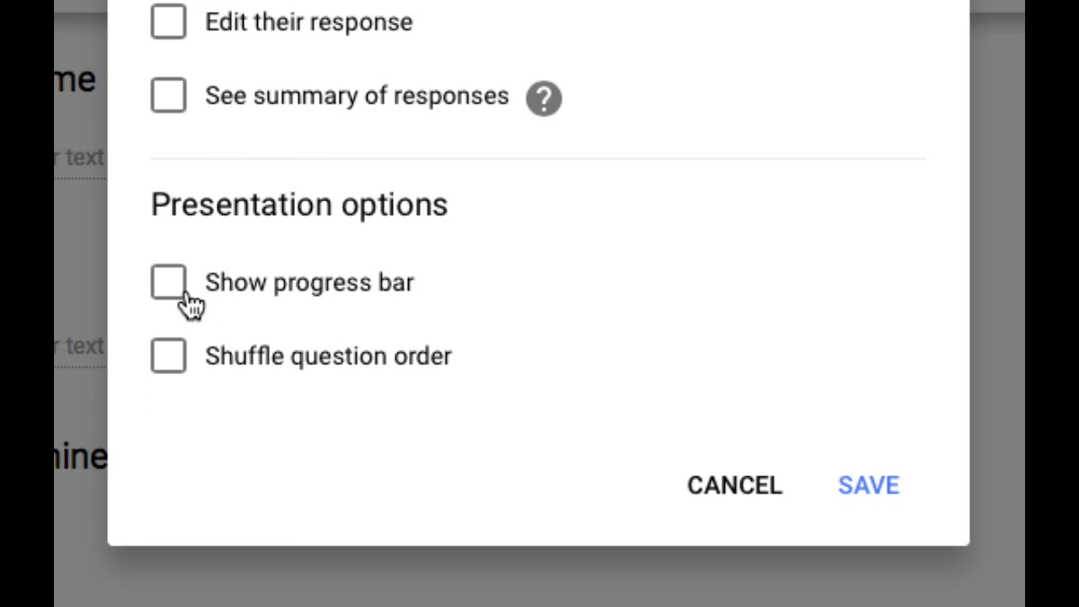
left_click(176, 296)
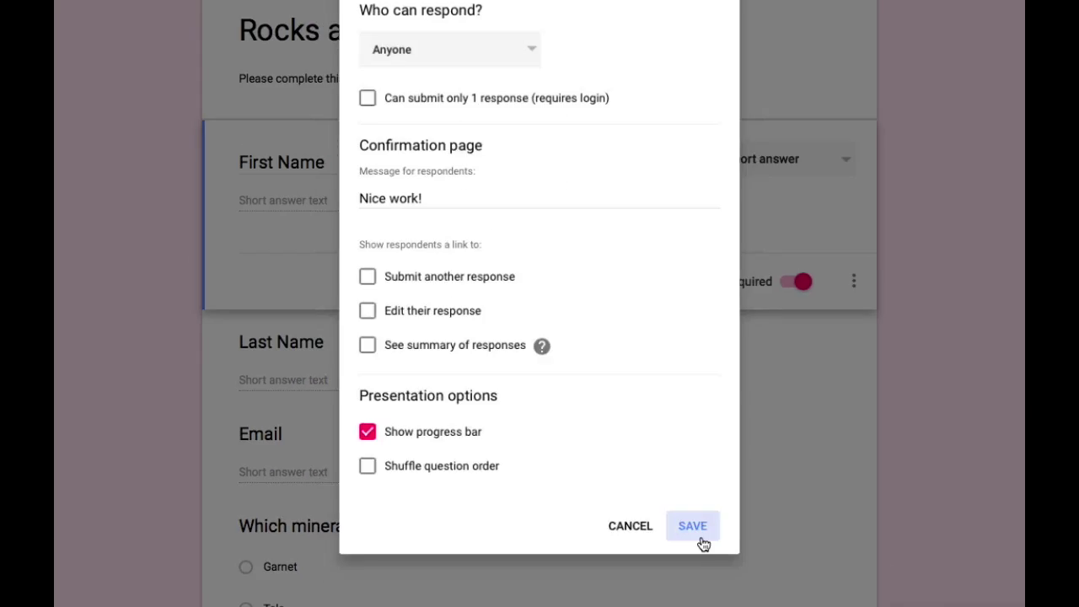
left_click(699, 537)
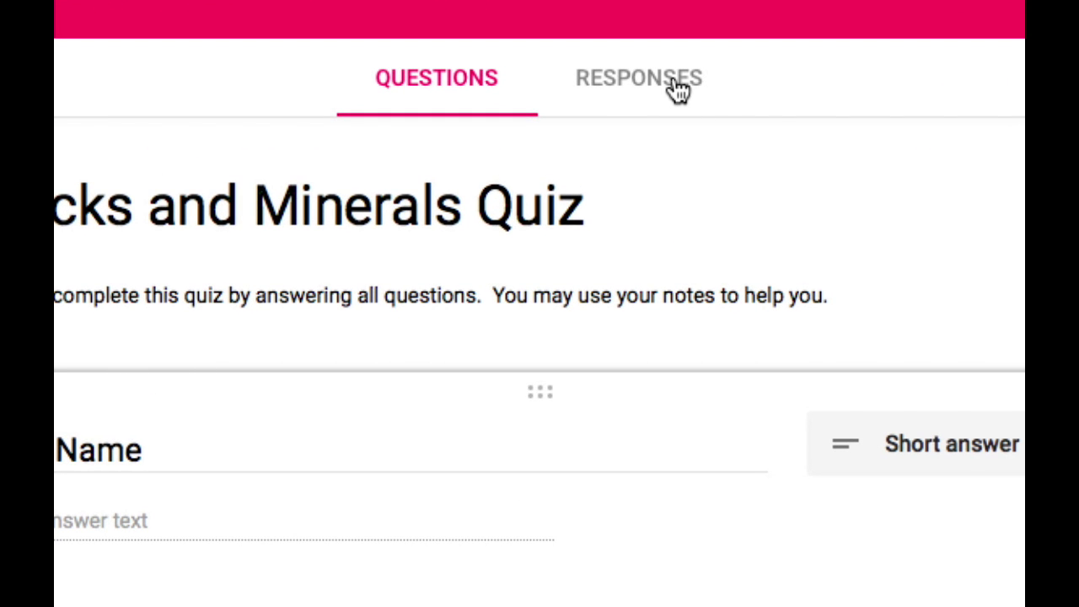
Step: Create a new spreadsheet named "Rocks and Minerals Quiz Responses" as the destination for the form's responses
left_click(676, 82)
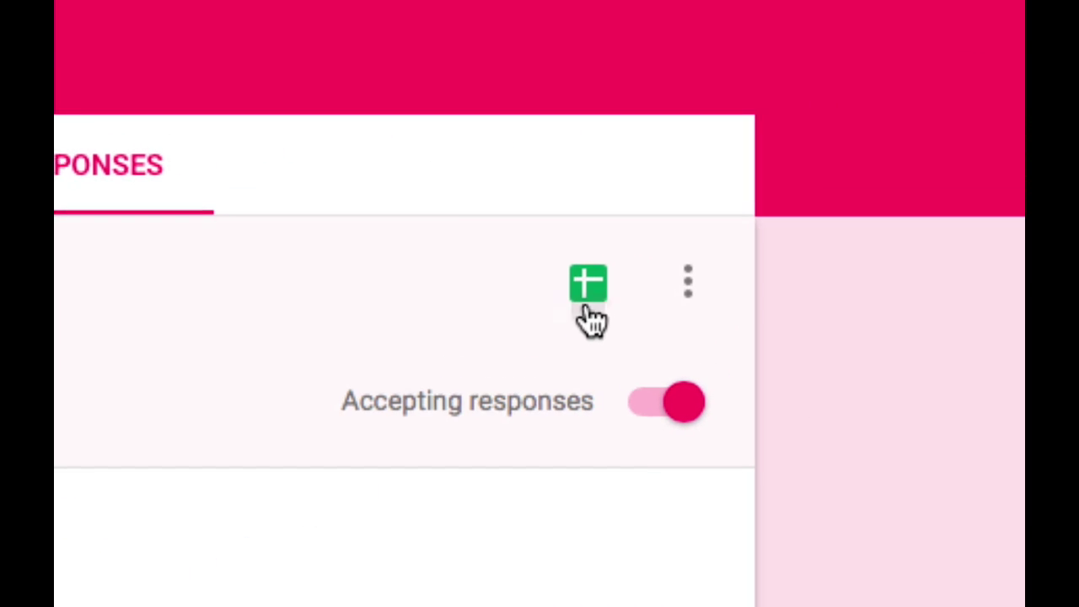
left_click(583, 308)
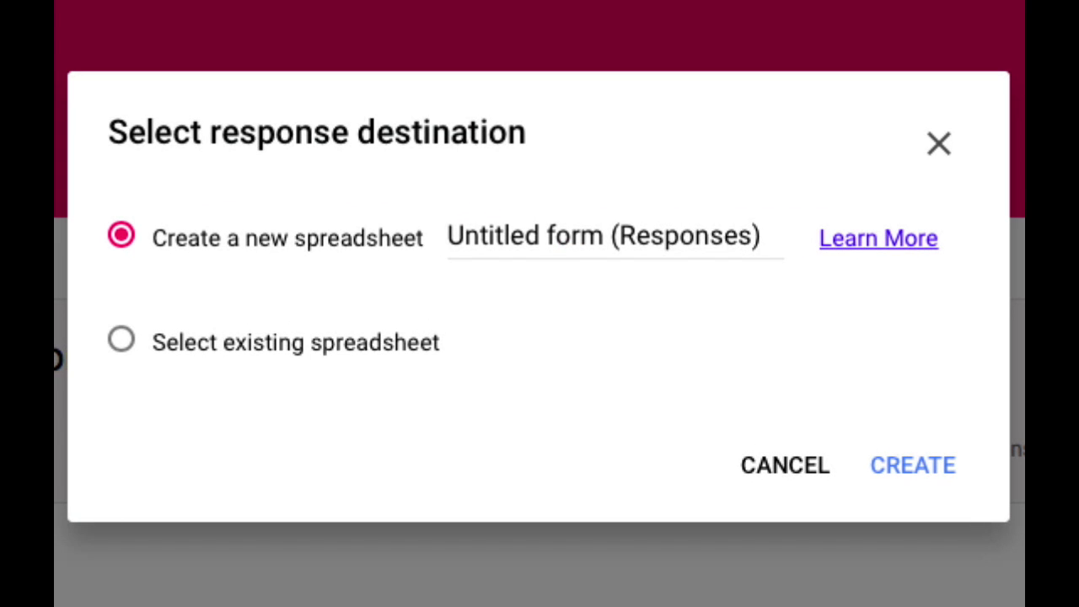
left_click(542, 236)
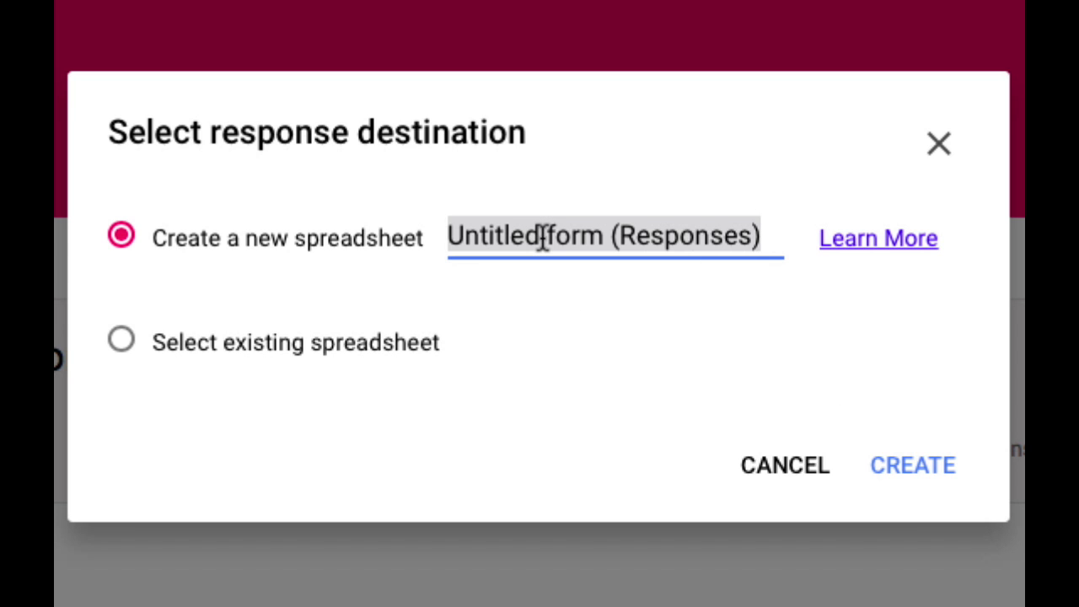
type("Rocks and Minerals Quiz Responses")
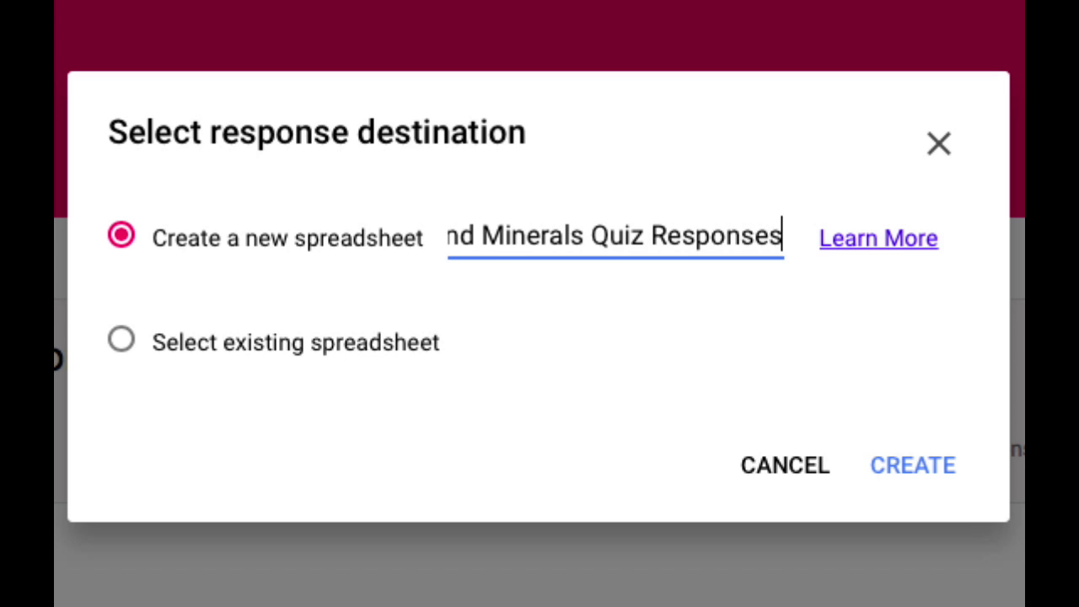
left_click(907, 467)
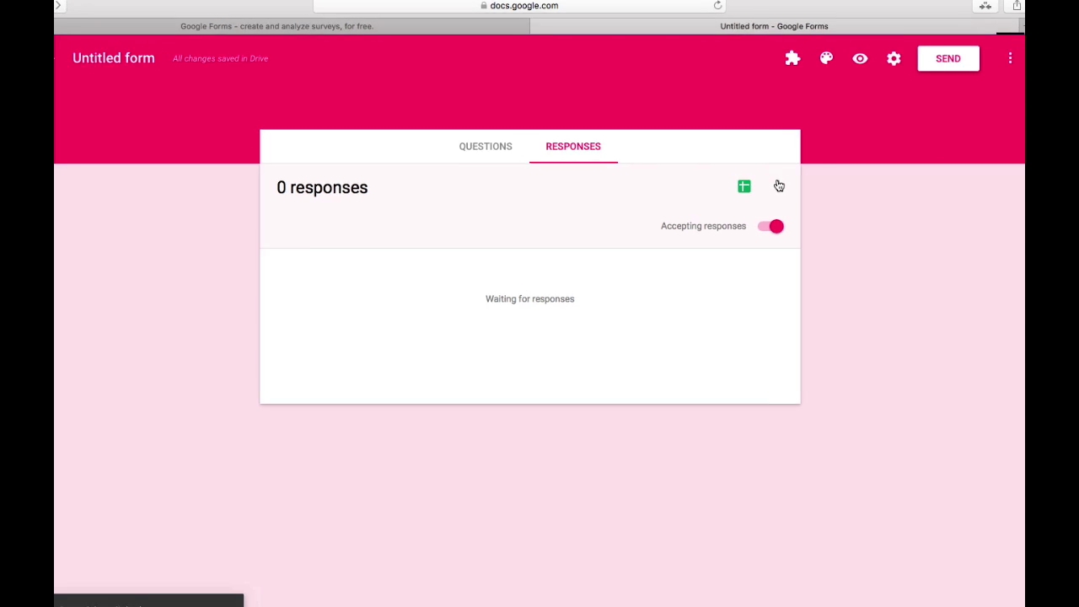
left_click(777, 187)
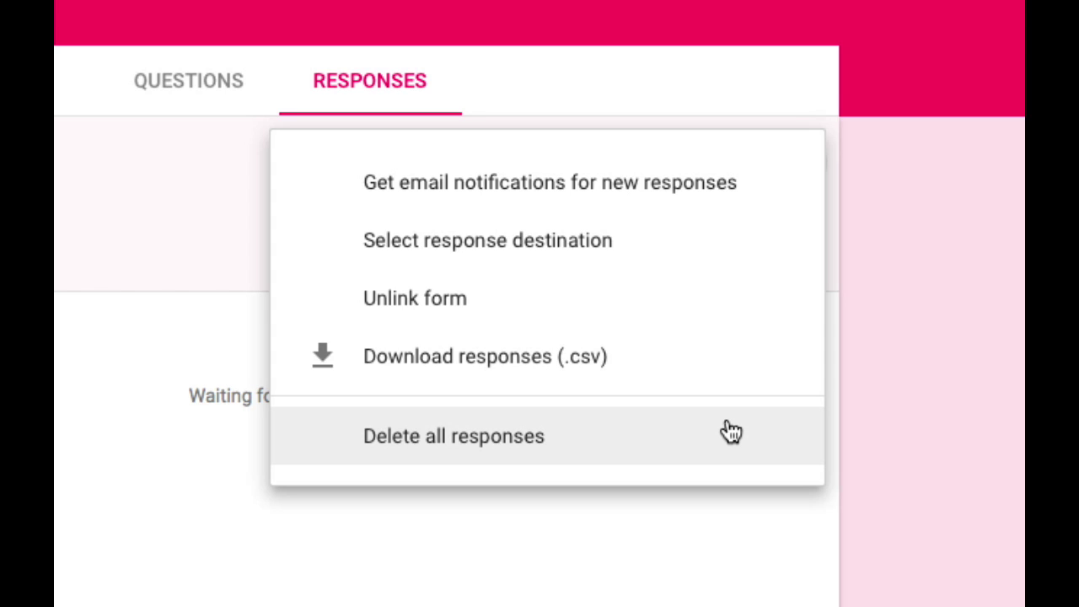
left_click(910, 404)
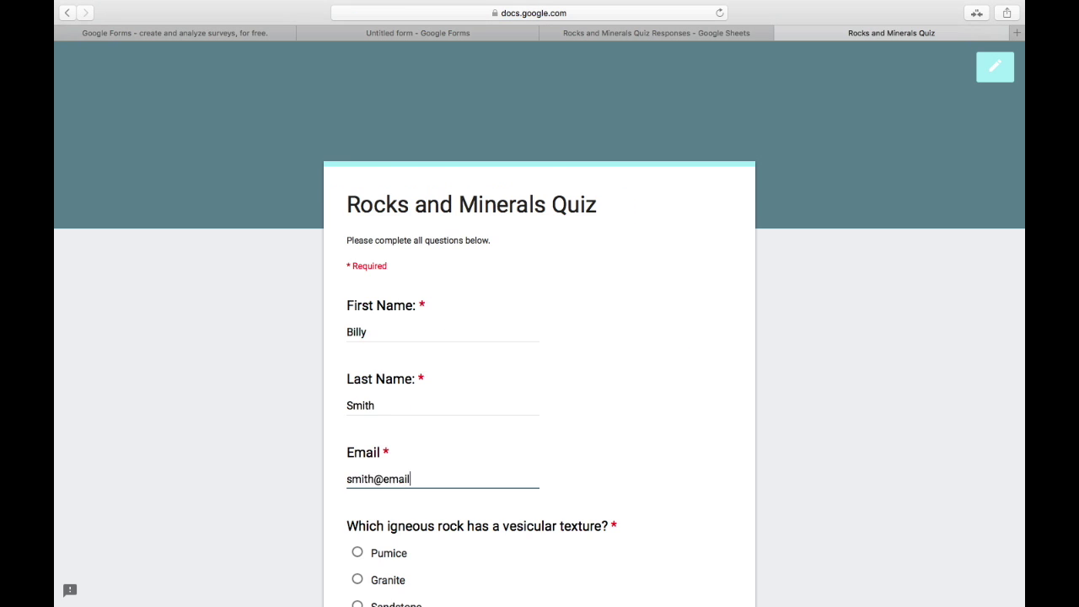
Step: Finish entering the respondent's email address in the live quiz and move on to its questions
type(".com")
scroll(715, 107, "down", 2)
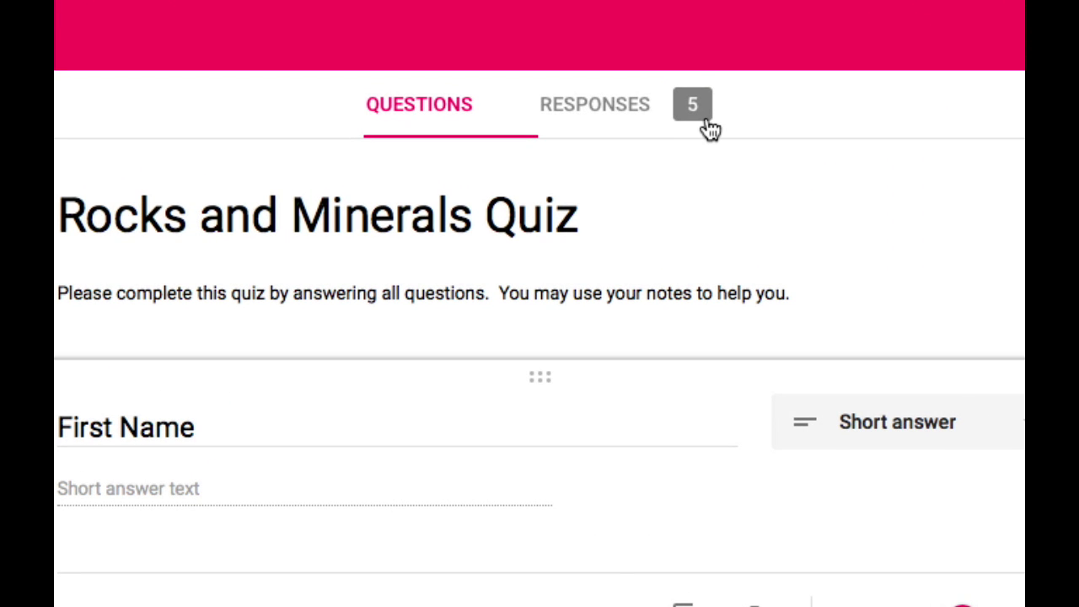
Step: Review the summary of the form's responses, from the name and email lists through the answer charts for each question
left_click(693, 105)
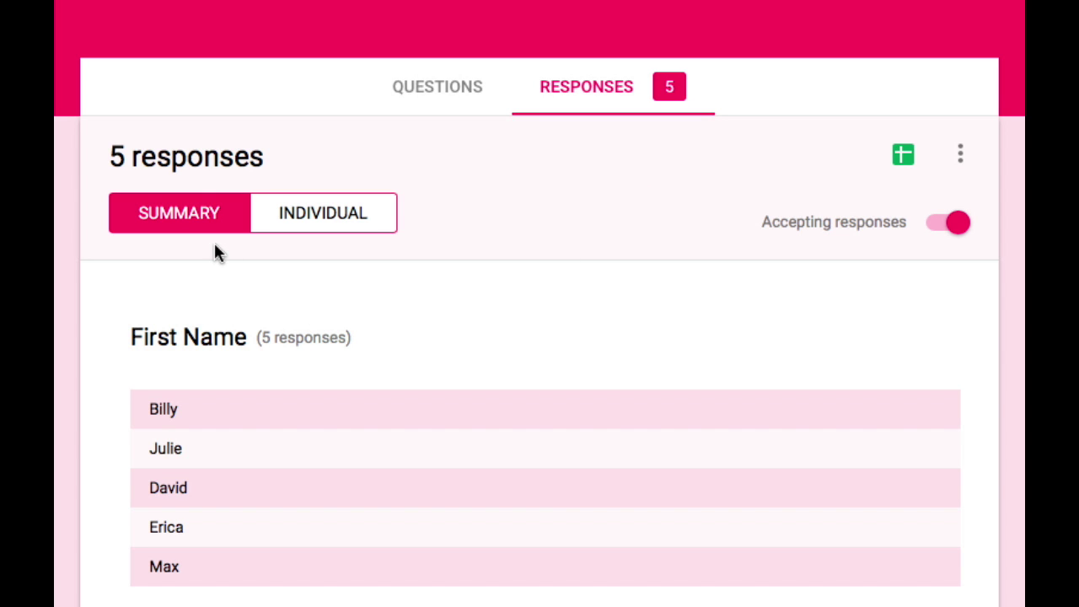
scroll(272, 469, "down", 10)
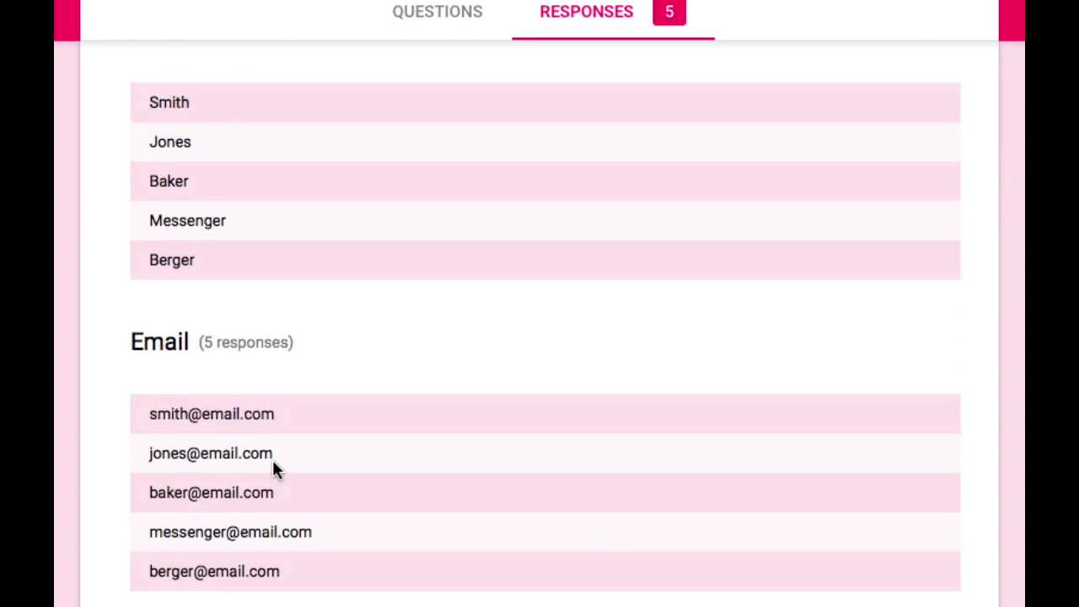
scroll(273, 469, "down", 10)
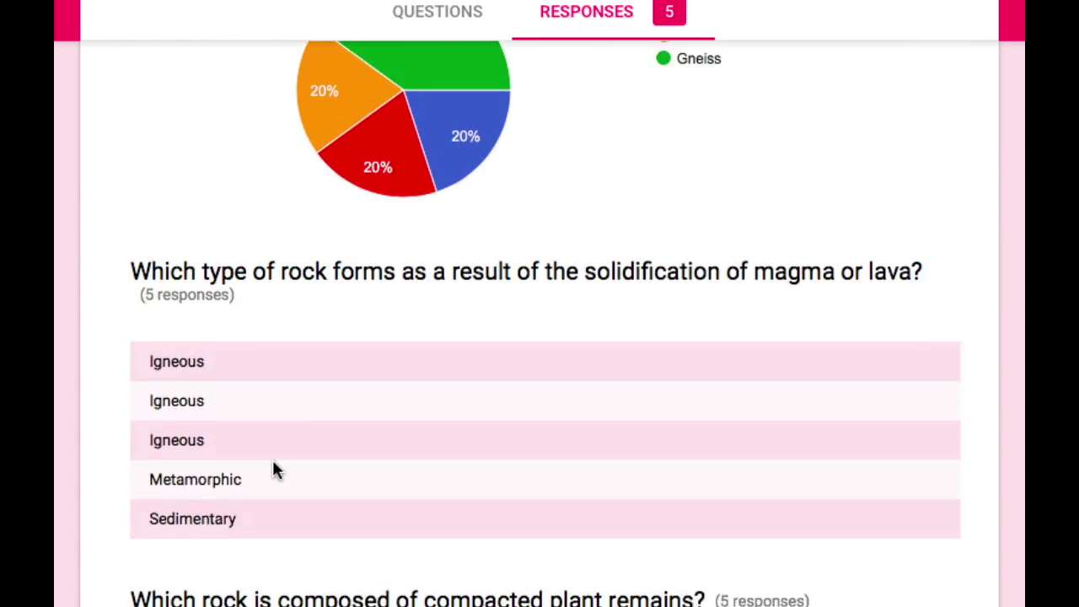
scroll(274, 468, "down", 10)
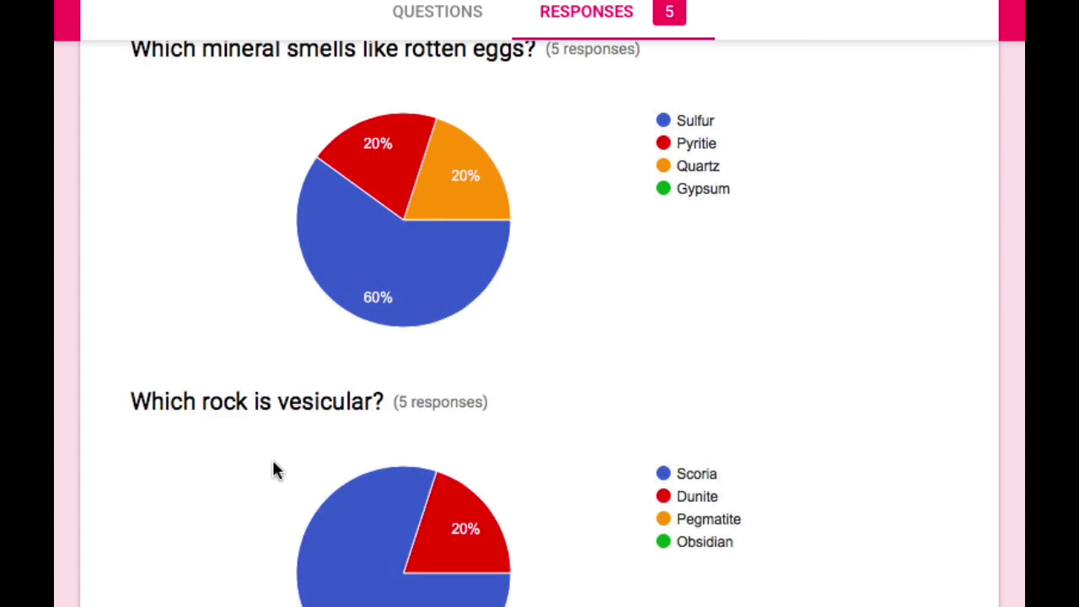
scroll(274, 468, "down", 3)
scroll(272, 467, "up", 15)
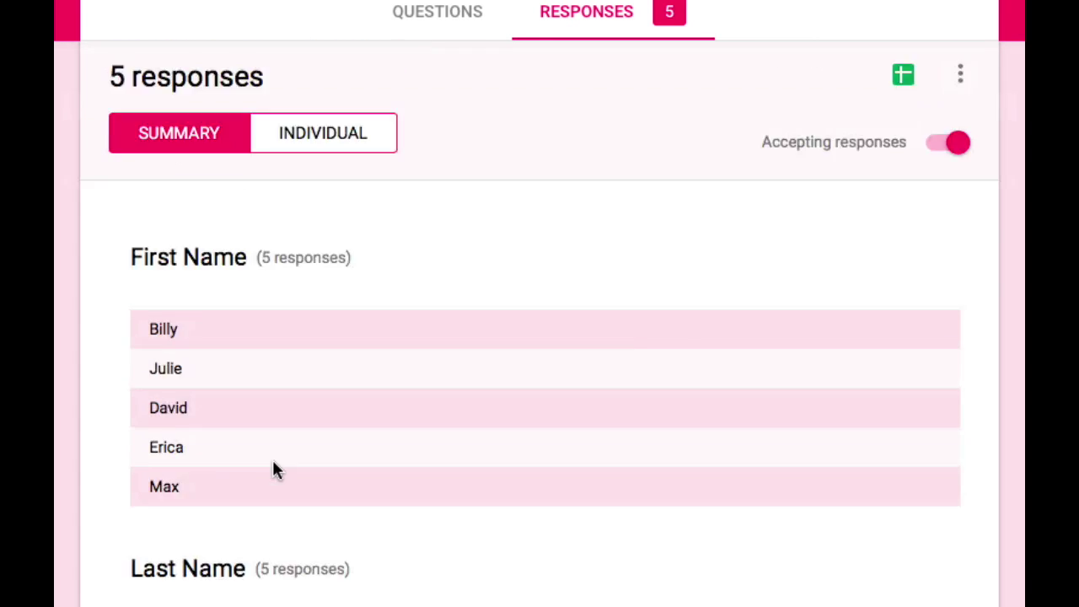
Step: Examine the first individual response in full, page through the others up to the fifth, and return to the summary
left_click(329, 216)
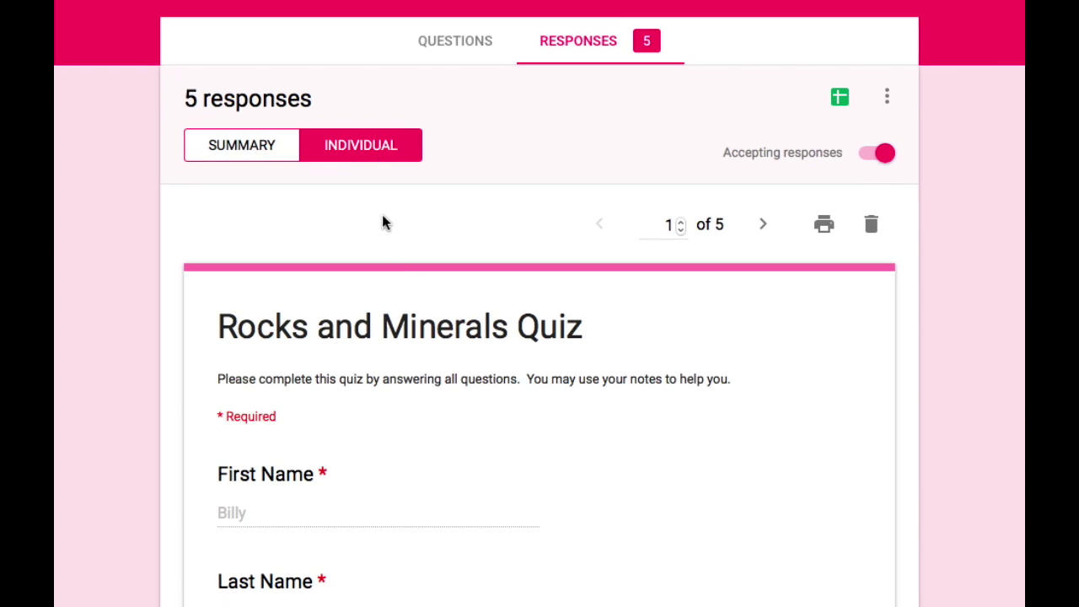
scroll(443, 406, "down", 8)
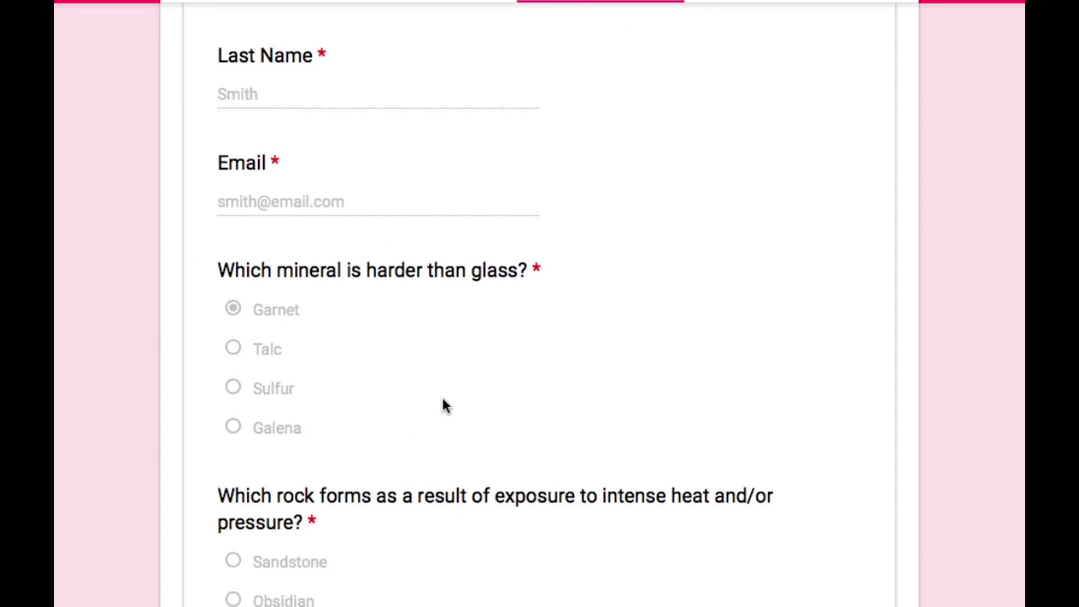
scroll(442, 405, "down", 12)
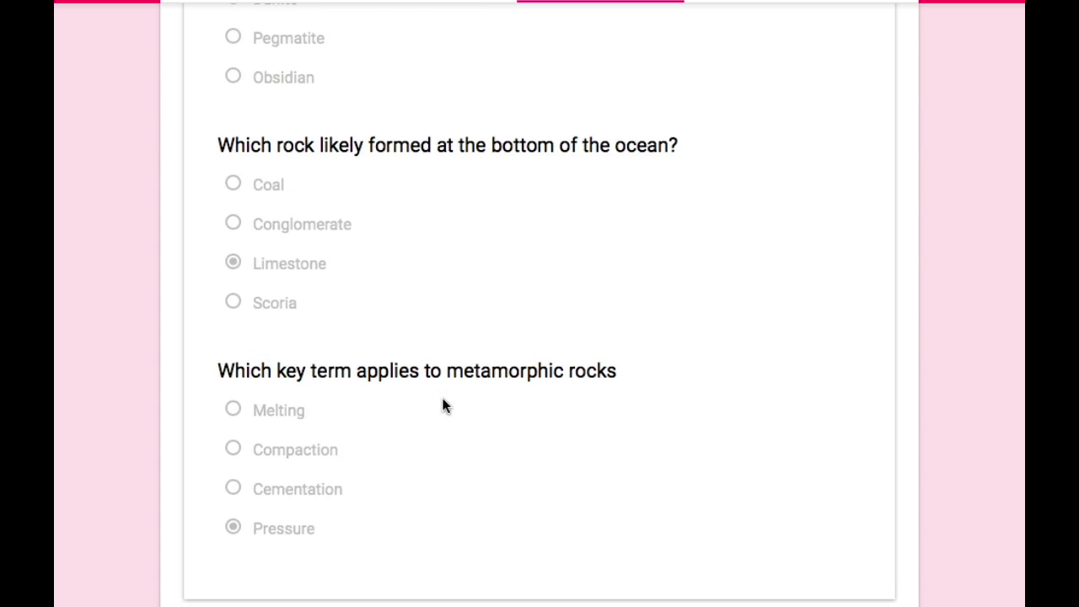
scroll(442, 405, "up", 20)
left_click(763, 225)
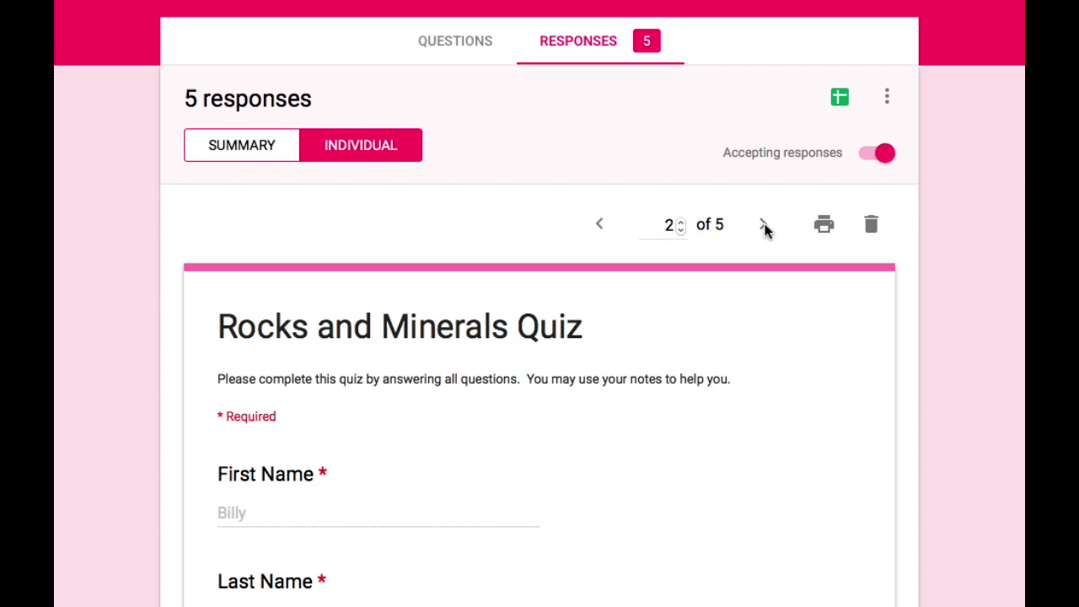
left_click(763, 225)
left_click(764, 226)
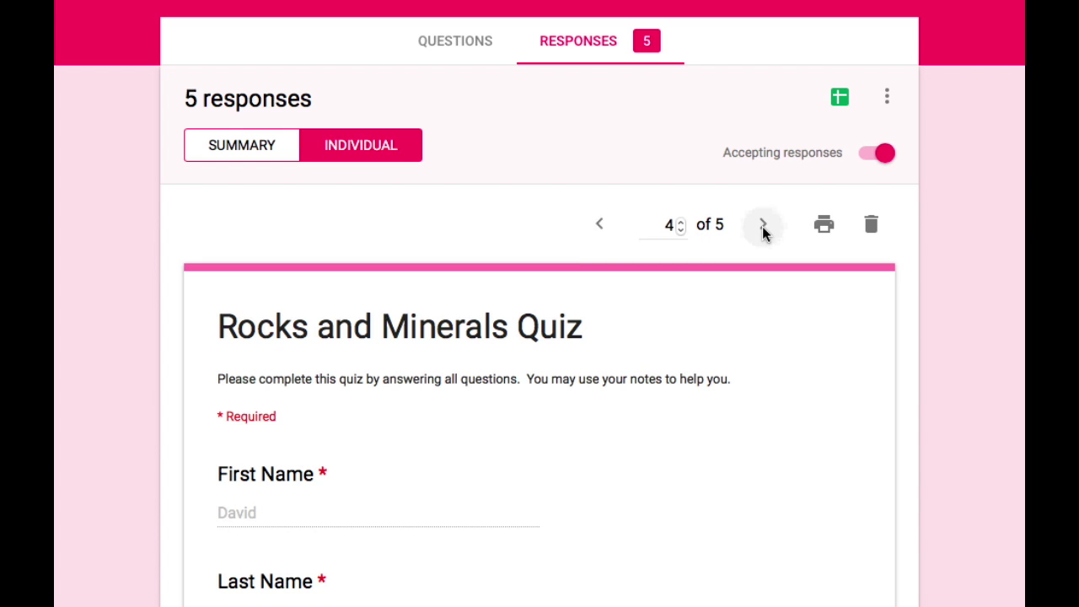
left_click(763, 226)
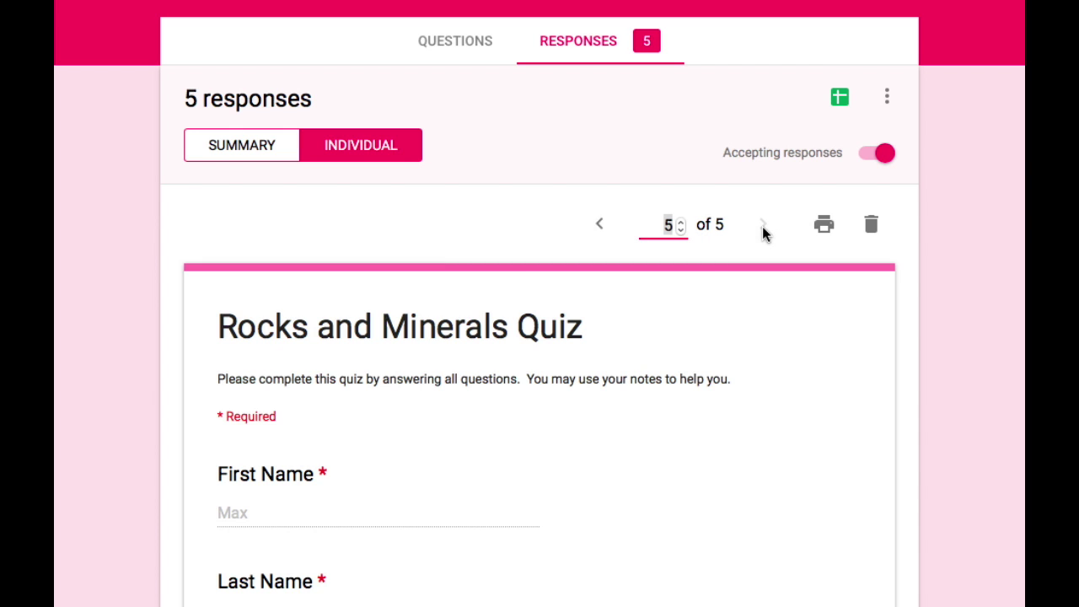
left_click(248, 155)
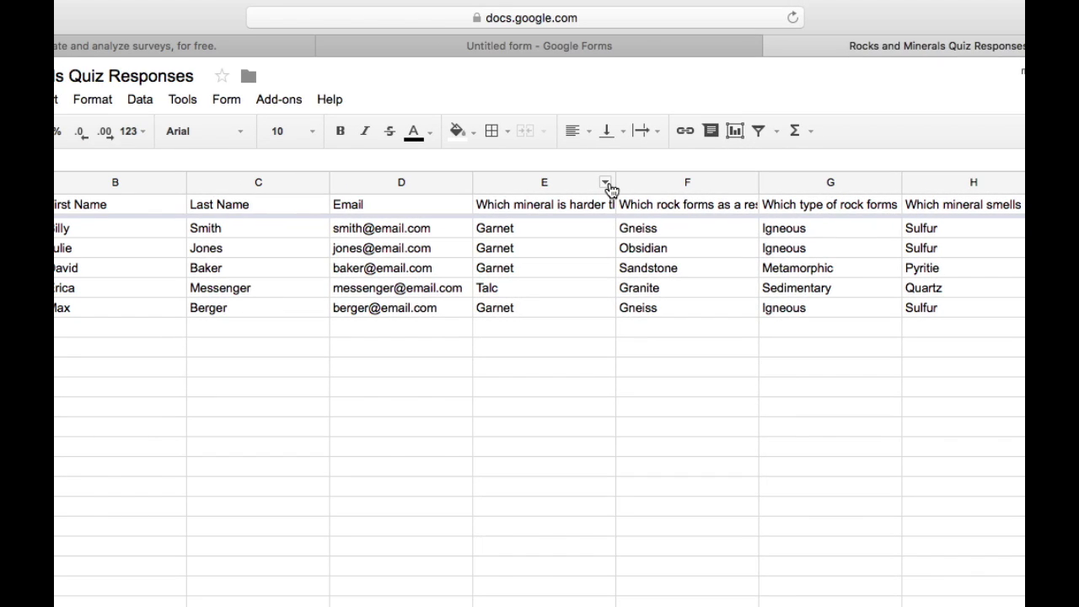
Step: Sort the response sheet A → Z by column E, the question about which mineral is harder than glass
left_click(606, 183)
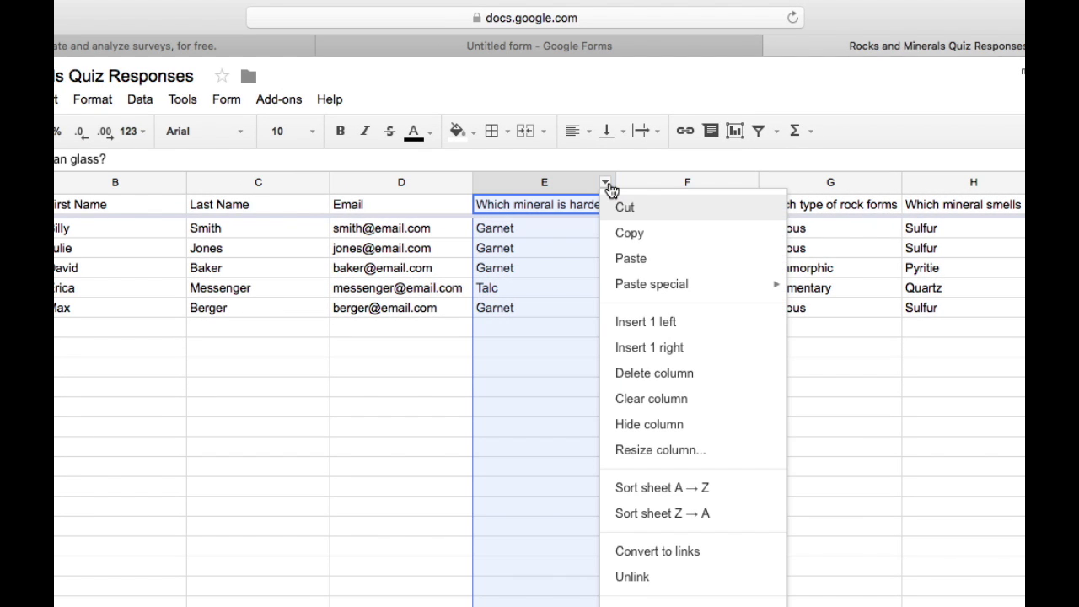
left_click(687, 497)
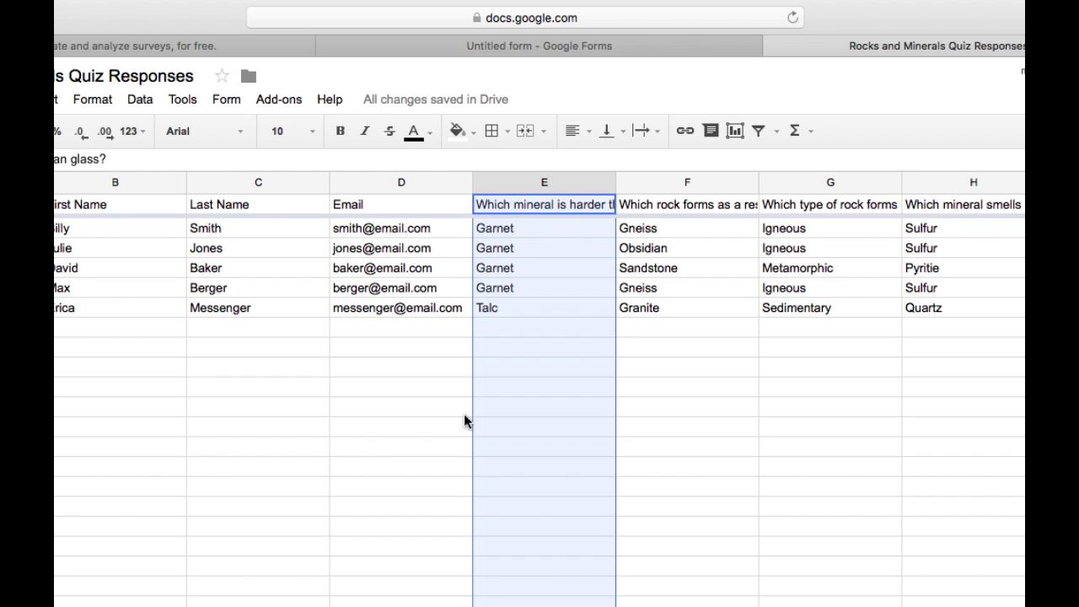
left_click(413, 349)
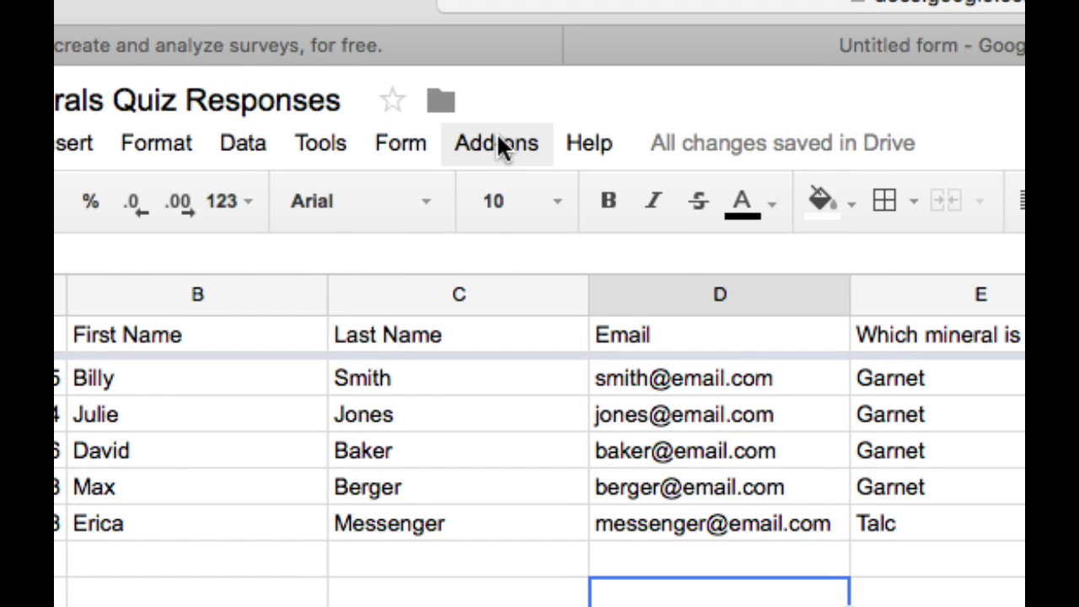
Step: Search the Google Sheets add-ons for "flubaro", install Flubaroo with its requested permissions, and dismiss its introduction
left_click(498, 145)
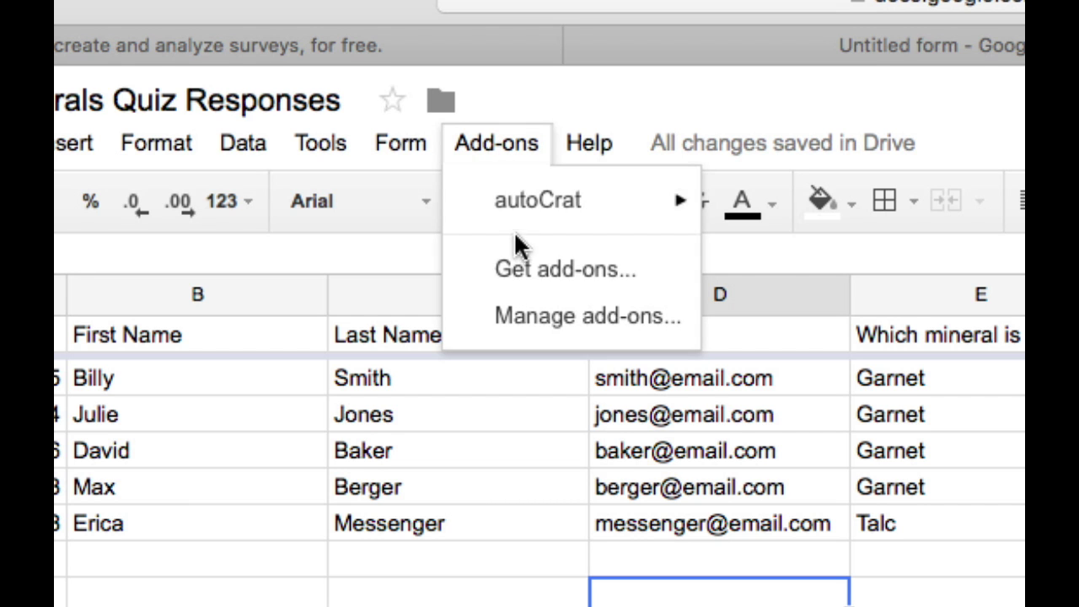
left_click(520, 270)
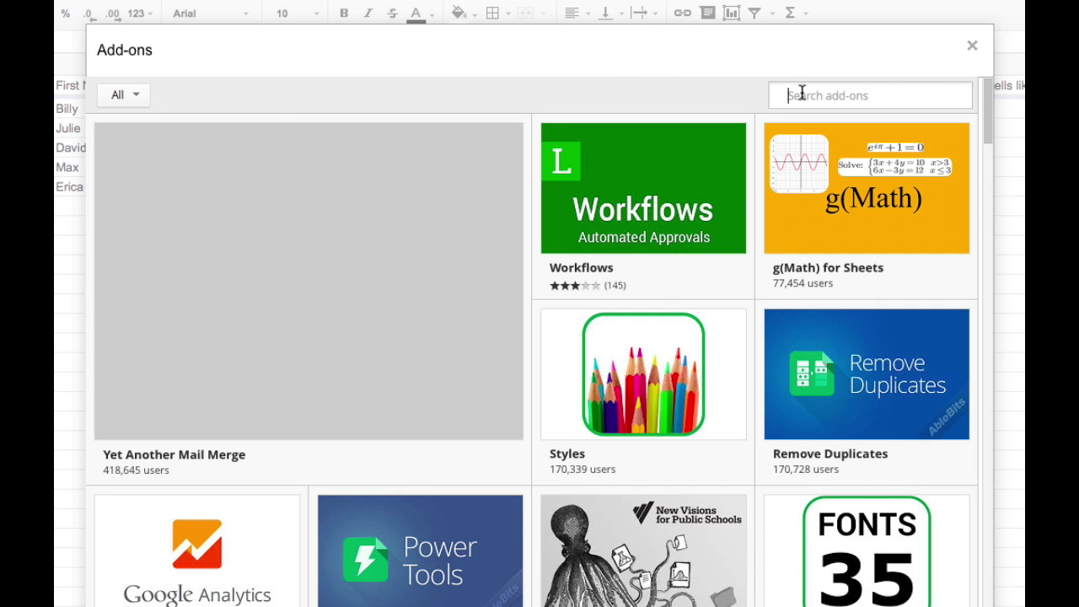
left_click(801, 94)
type("flubaro")
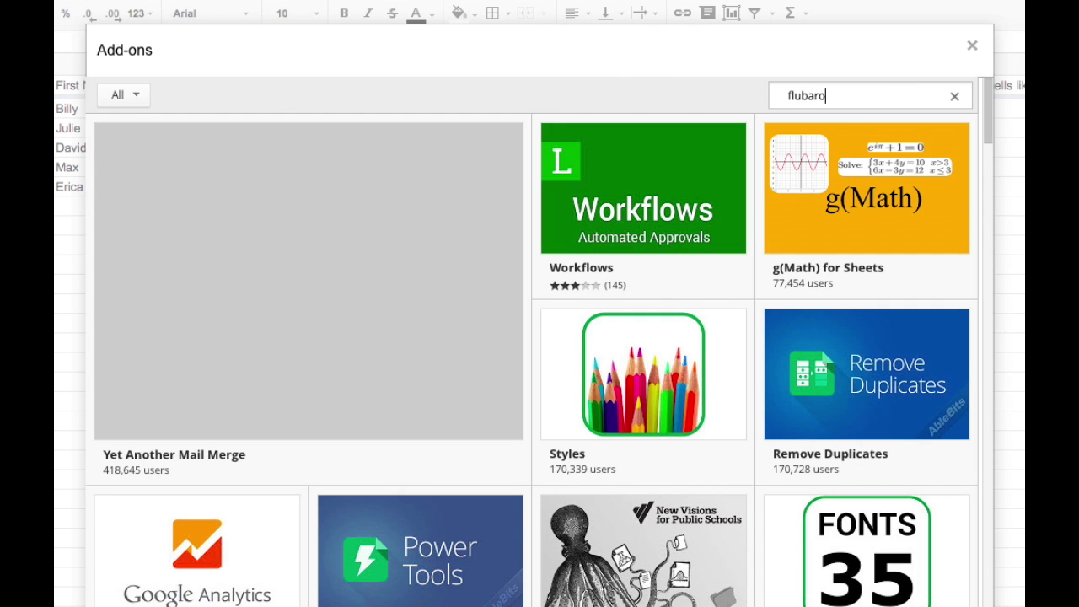
key("Return")
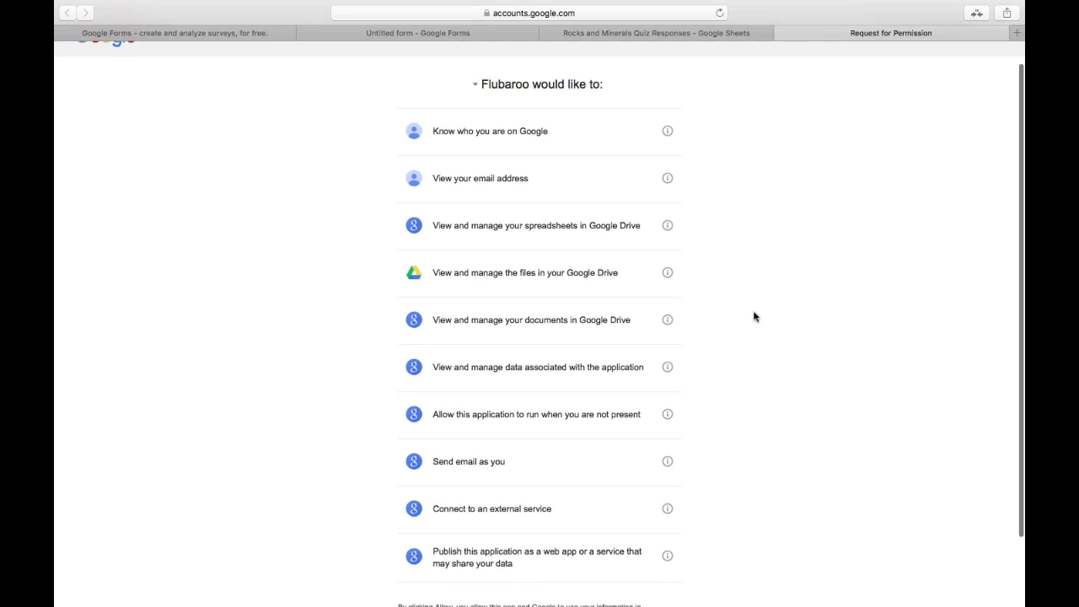
left_click(657, 584)
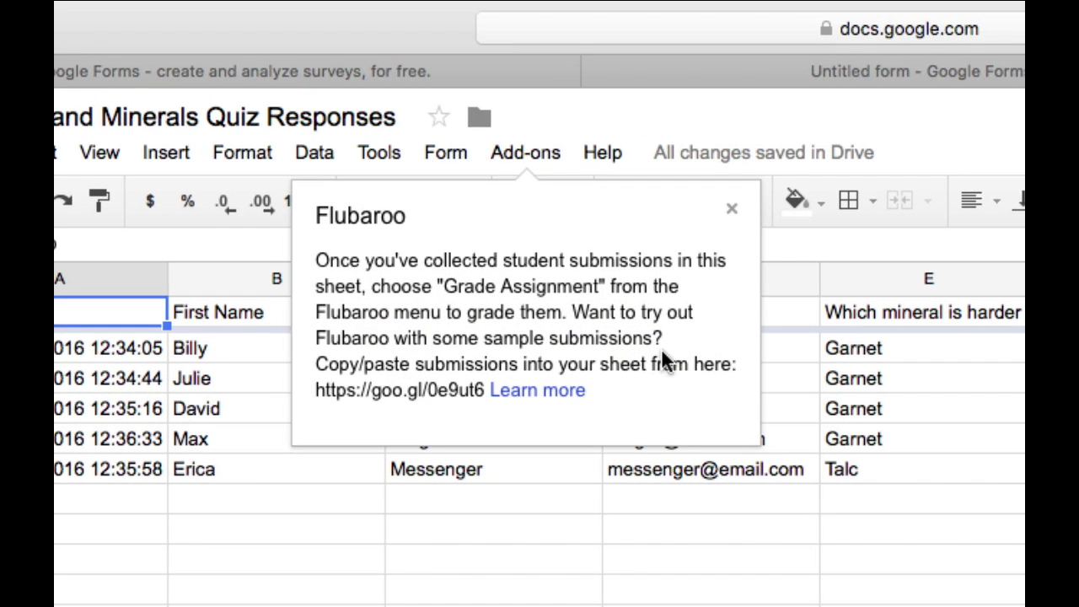
left_click(730, 209)
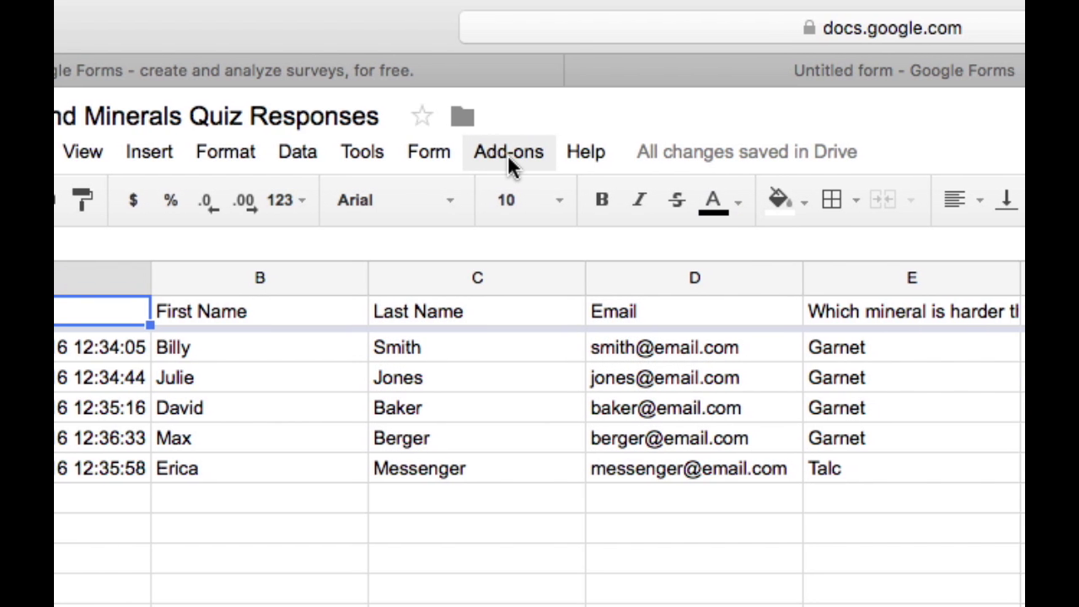
left_click(524, 155)
mouse_move(441, 246)
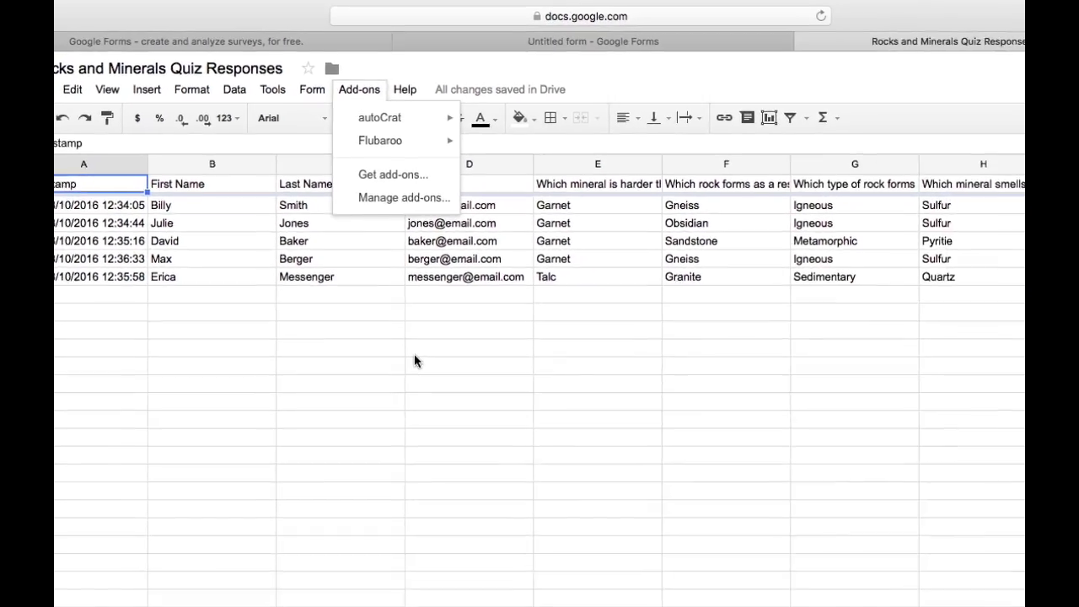
left_click(431, 431)
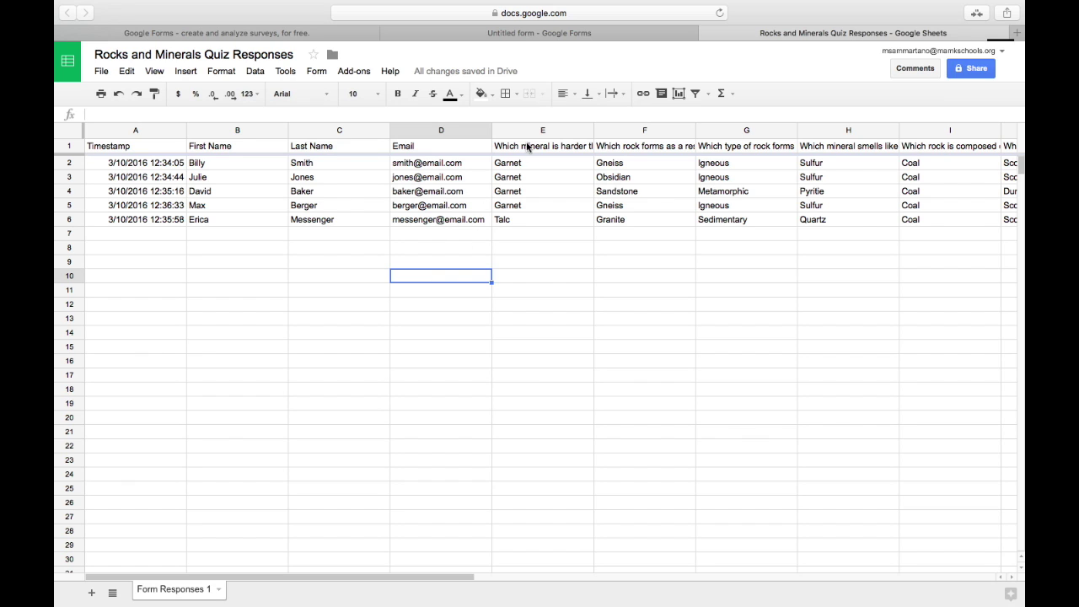
key("super+t")
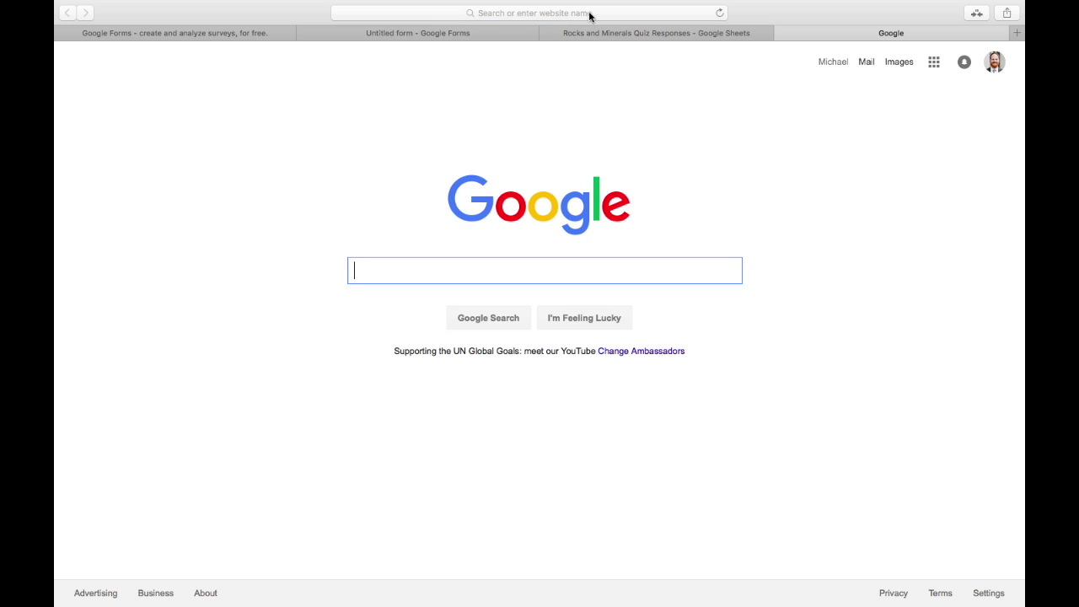
left_click(590, 12)
type("http://goo.gl/forms/Po5No5yIQb")
key("Return")
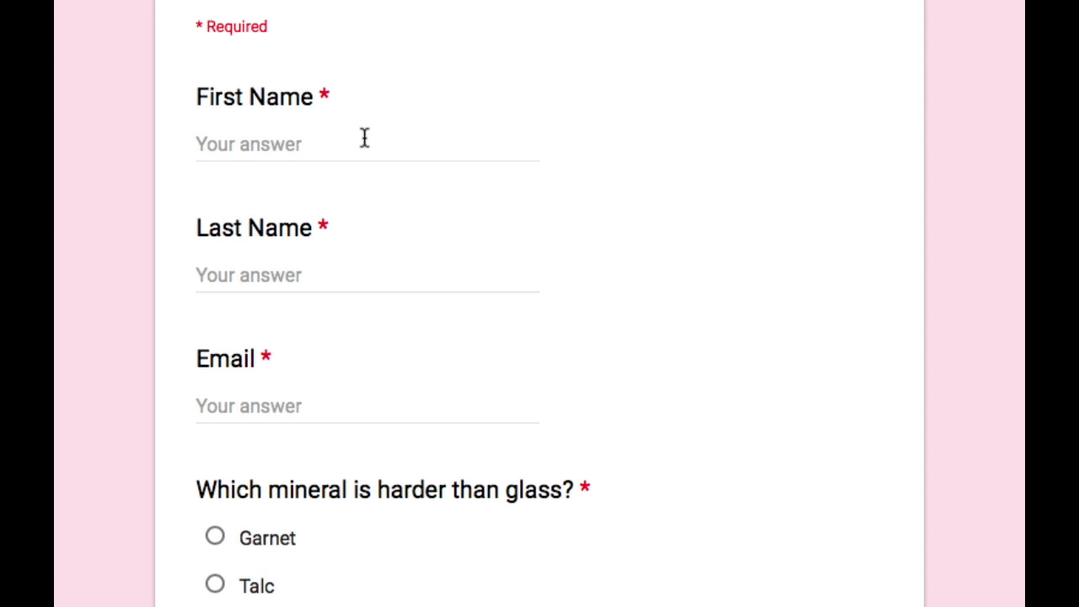
Step: Fill in the form's first name as Answer, last name as Key, and the teacher's own email address
left_click(364, 138)
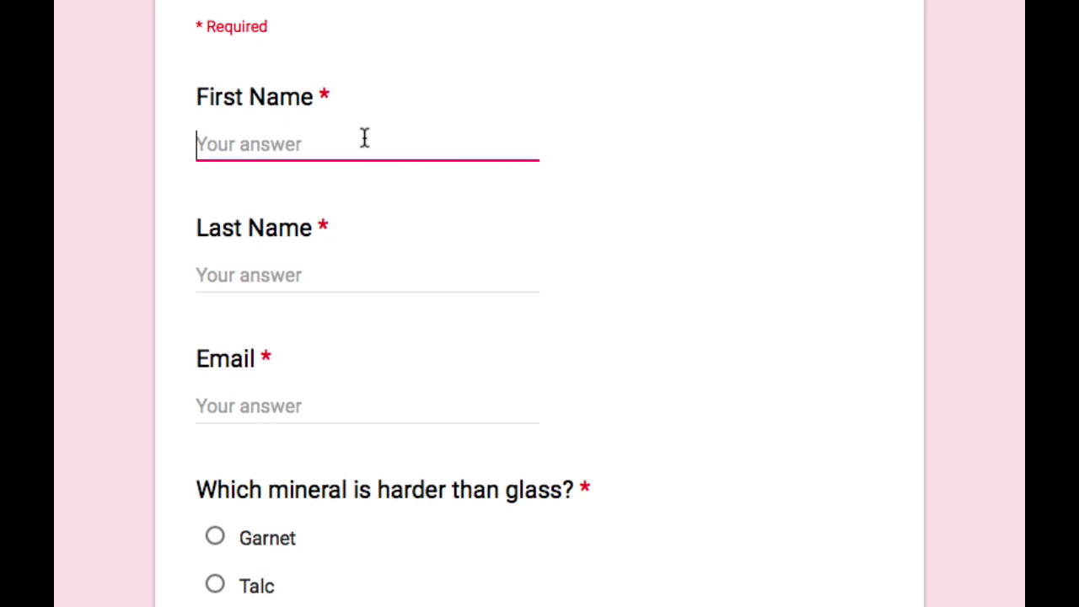
type("Answer")
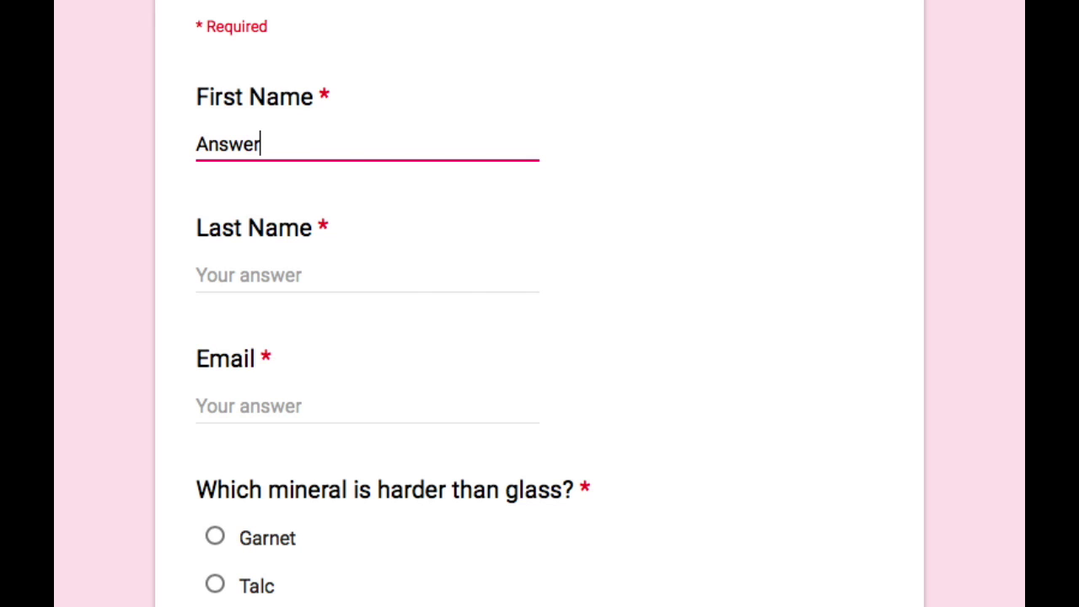
key("Tab")
type("Key")
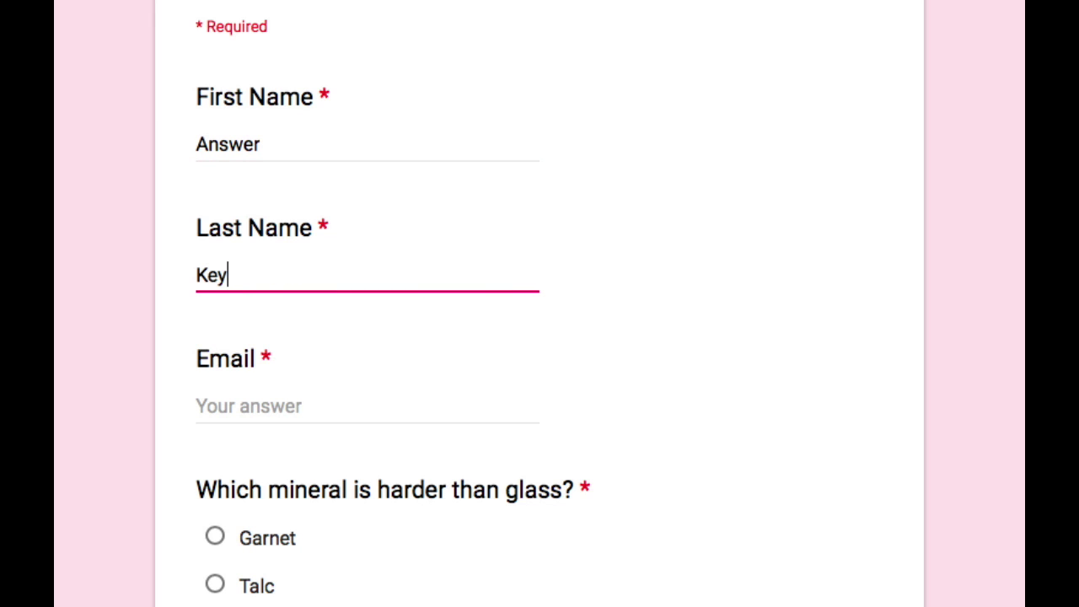
key("Tab")
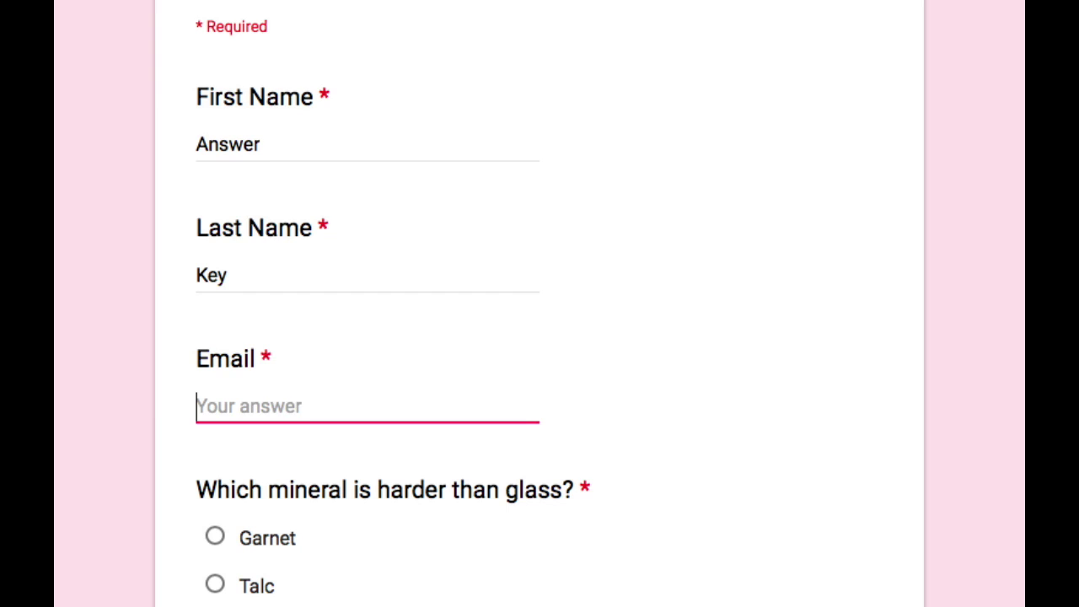
type("m")
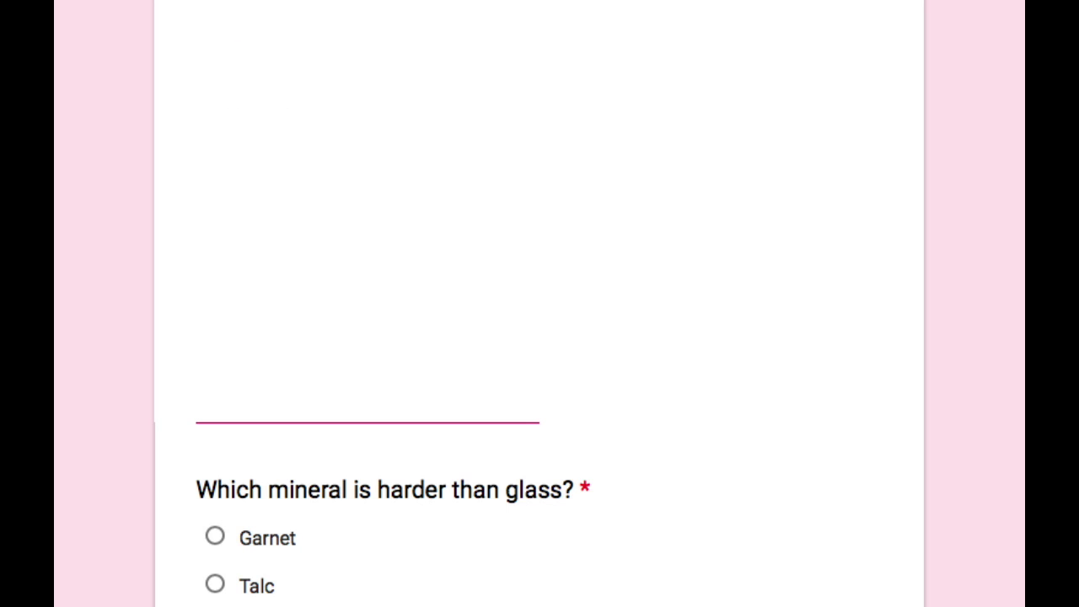
Step: Answer the quiz questions correctly, including Garnet, Gneiss, Igneous, Sulfur and Coal, submit the form, and return to the response sheet
scroll(540, 337, "down", 5)
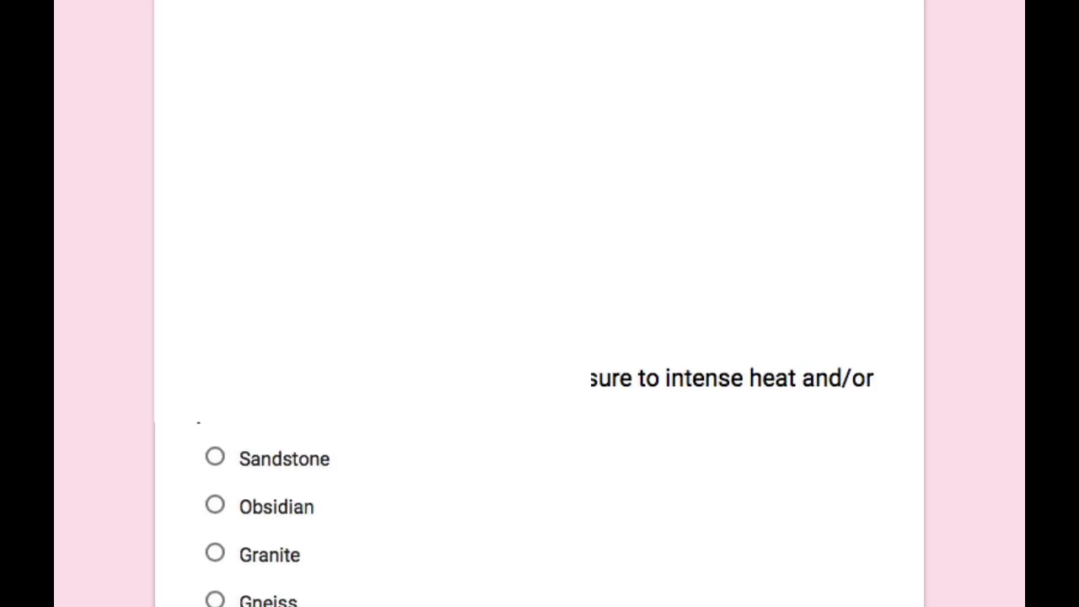
scroll(369, 91, "down", 2)
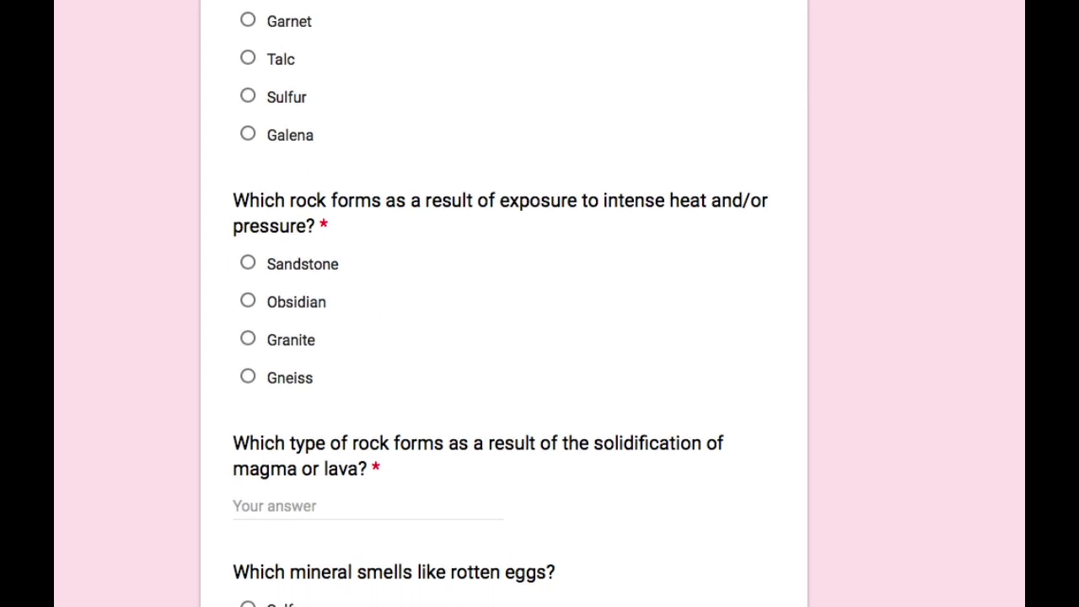
left_click(249, 231)
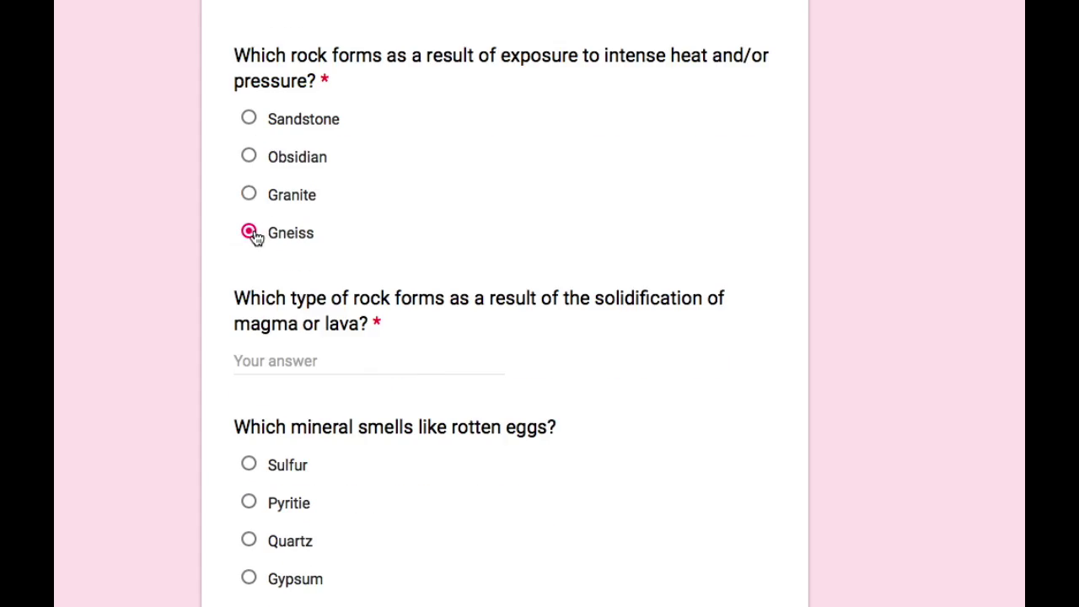
left_click(289, 137)
type("Igneous")
left_click(248, 241)
type("Coal")
left_click(249, 329)
left_click(248, 301)
left_click(248, 556)
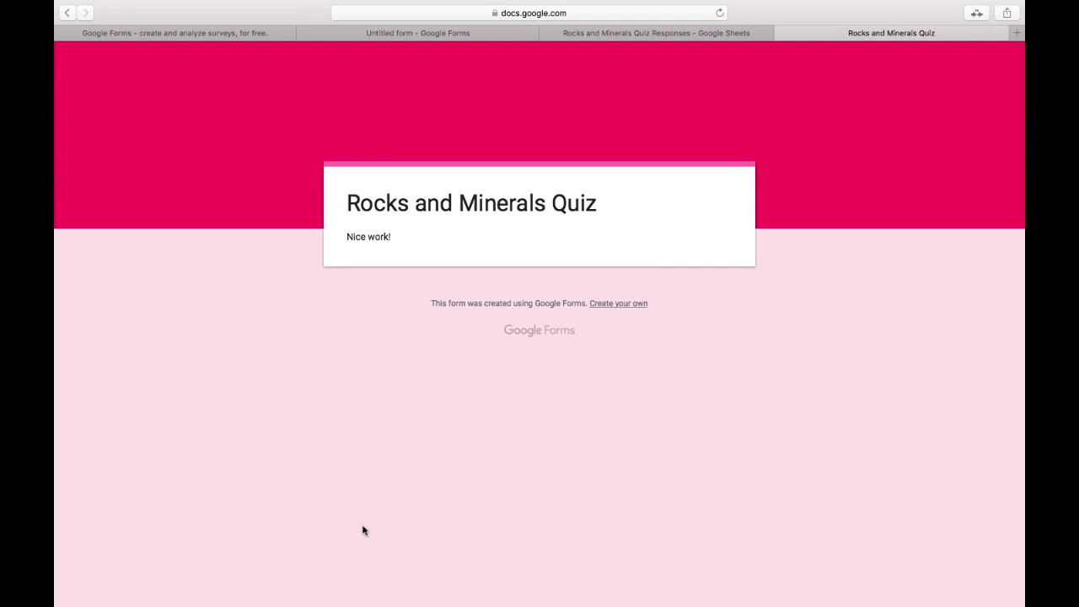
key("super+w")
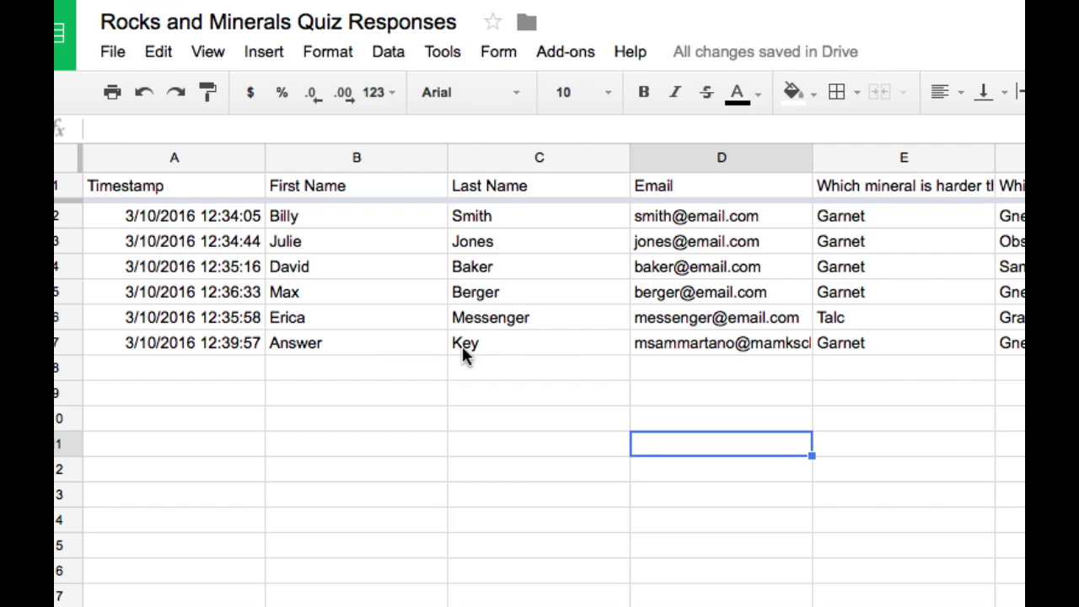
Step: Start grading the quiz responses with Flubaroo's Grade Assignment command
left_click(766, 544)
left_click(765, 397)
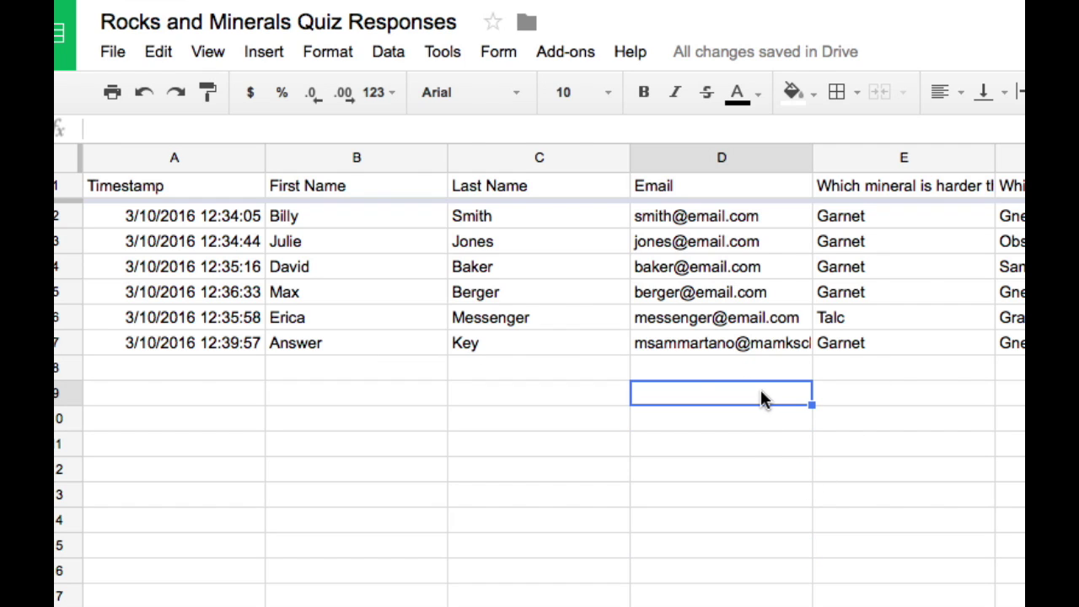
left_click(560, 53)
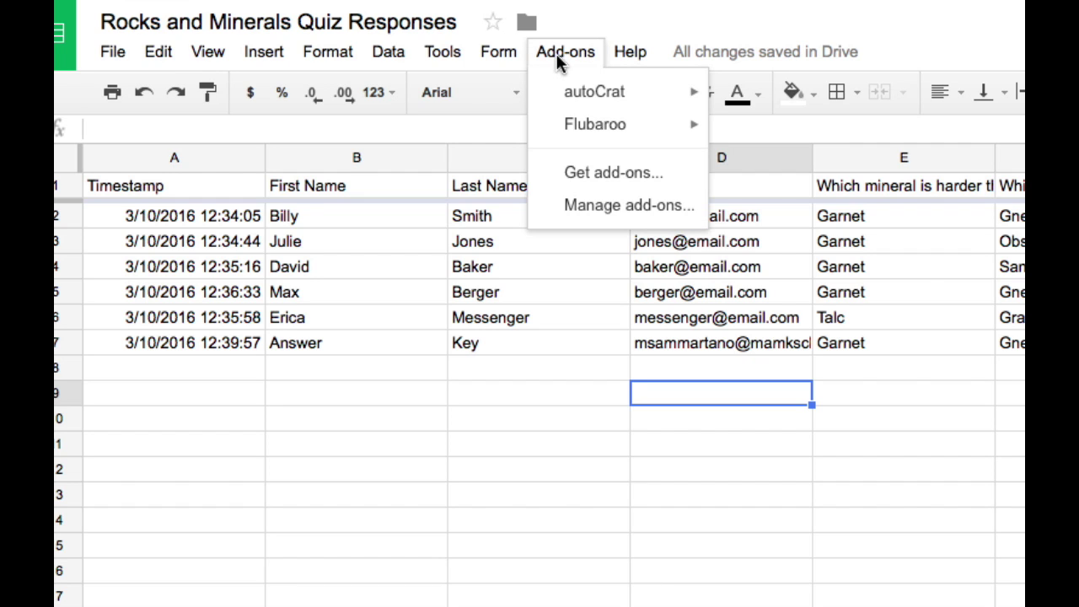
mouse_move(597, 134)
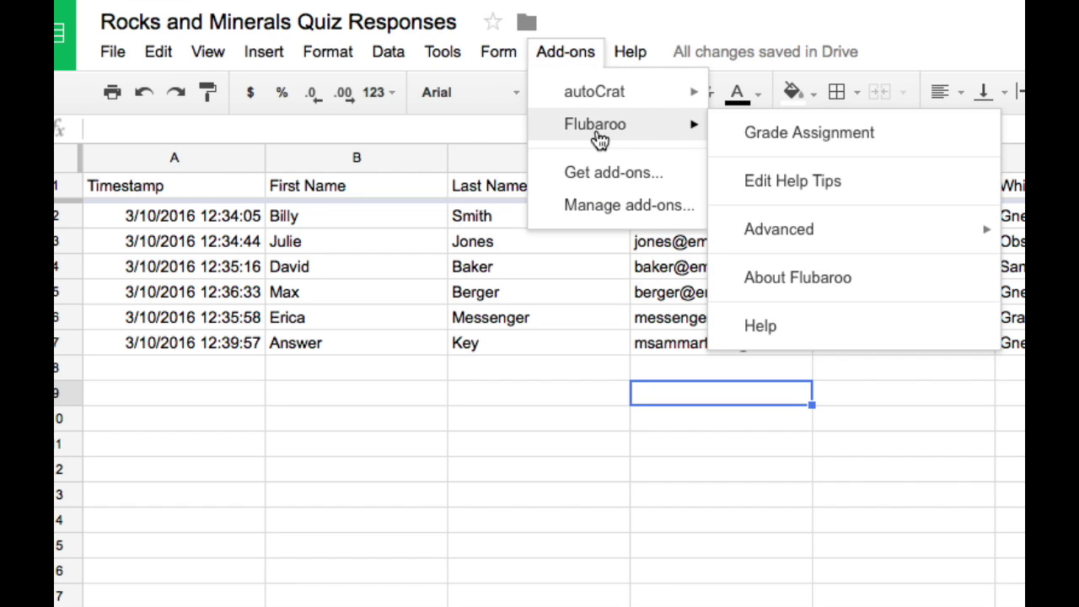
left_click(754, 136)
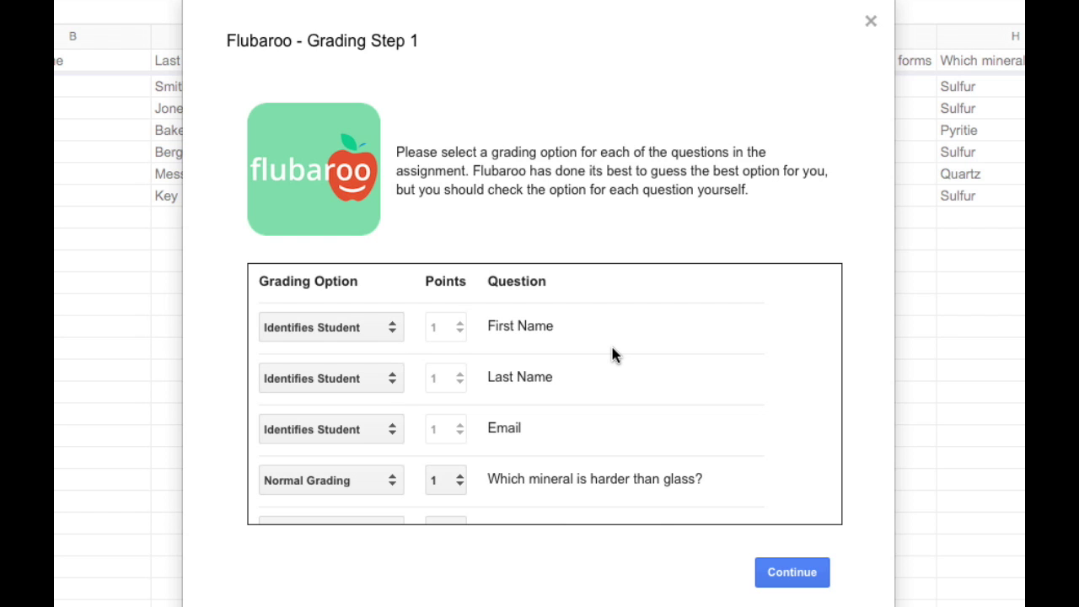
Step: Check every question's grading option, keep Normal Grading and 1 point for the harder-than-glass question, and accept Grading Step 1
scroll(613, 354, "down", 1)
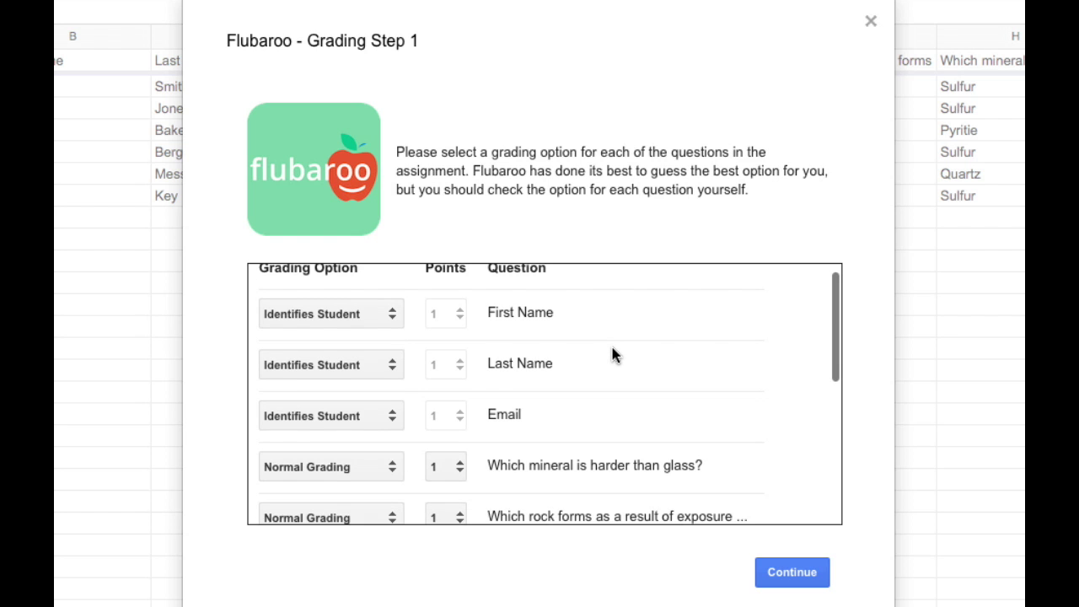
scroll(613, 354, "up", 1)
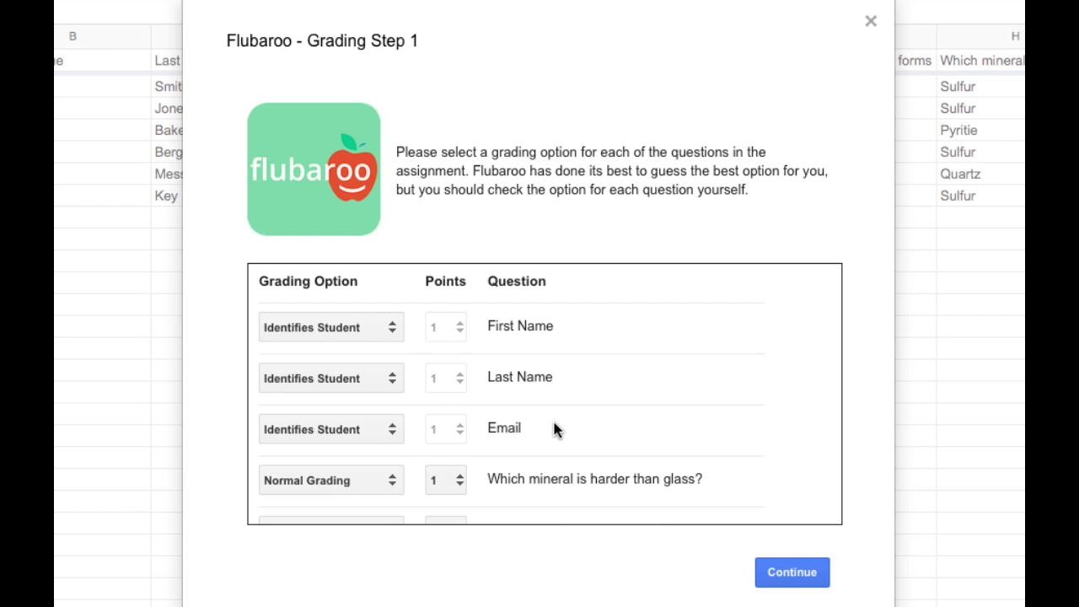
scroll(591, 391, "down", 4)
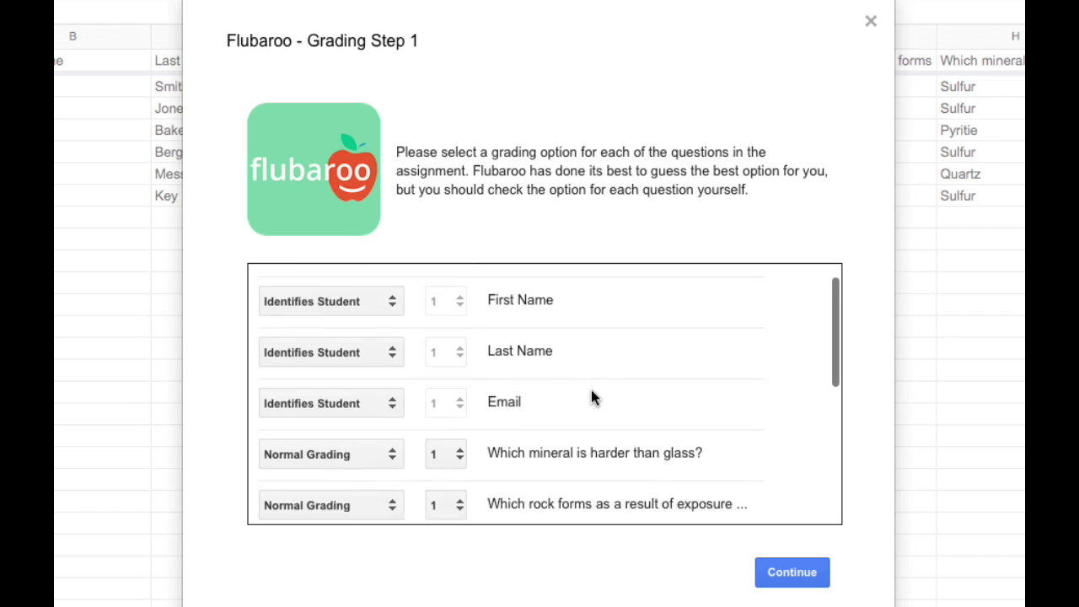
scroll(591, 390, "down", 1)
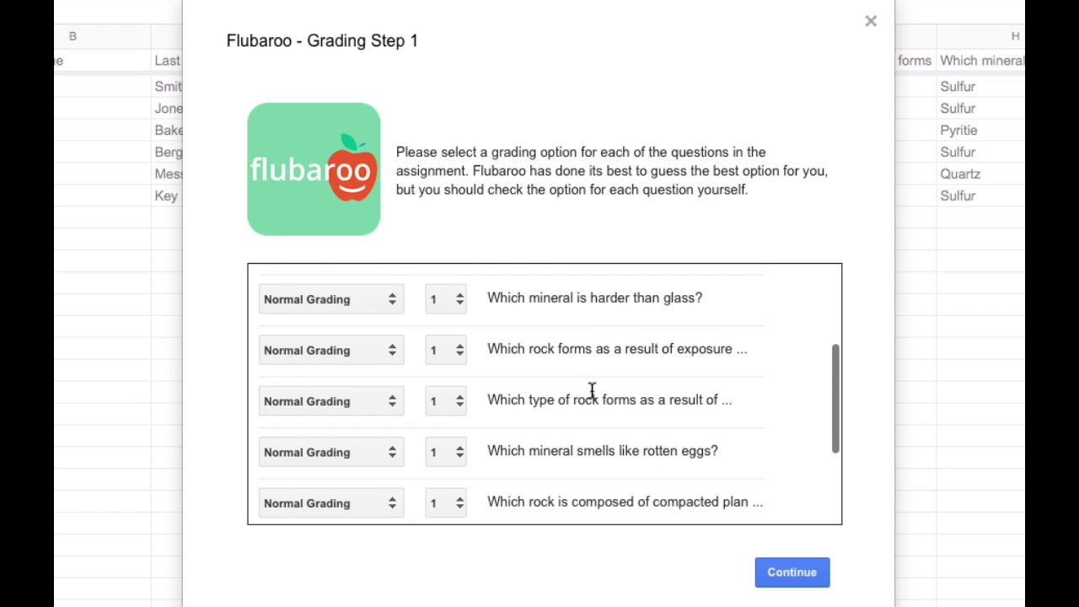
left_click(373, 312)
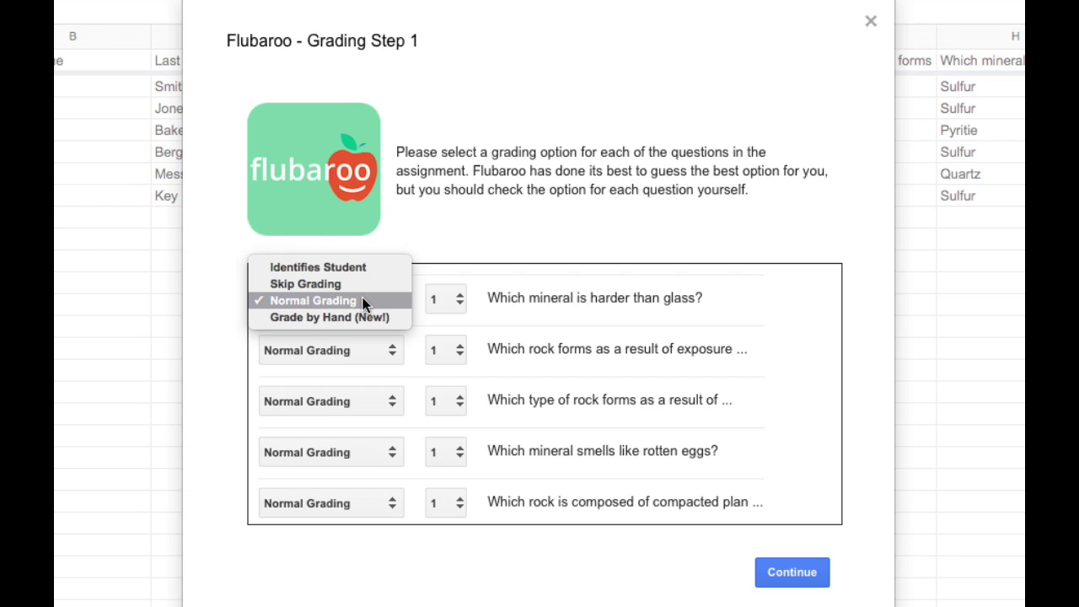
left_click(365, 302)
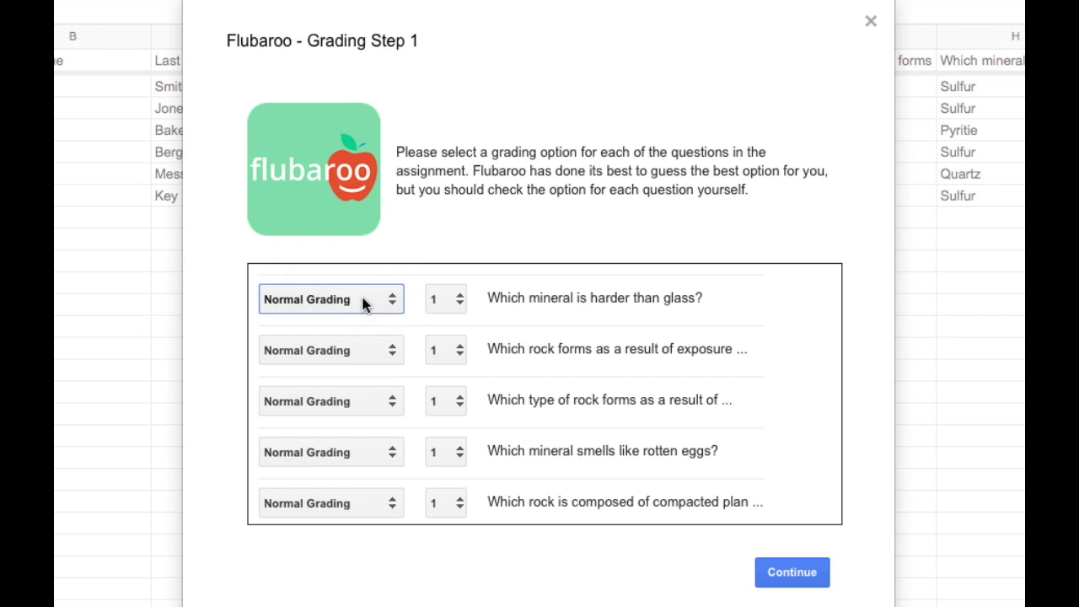
left_click(436, 306)
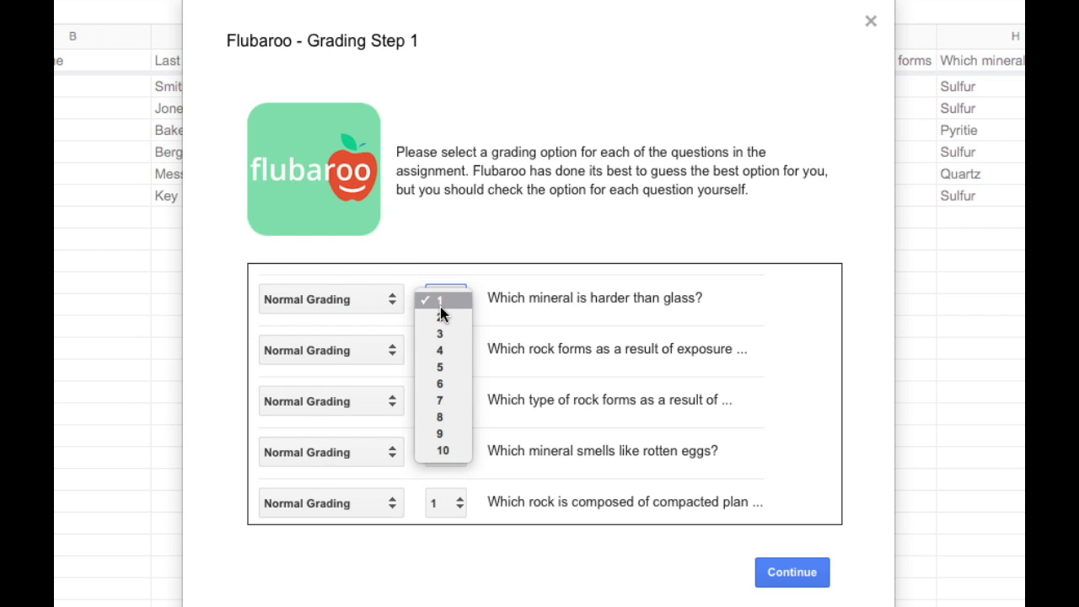
left_click(520, 301)
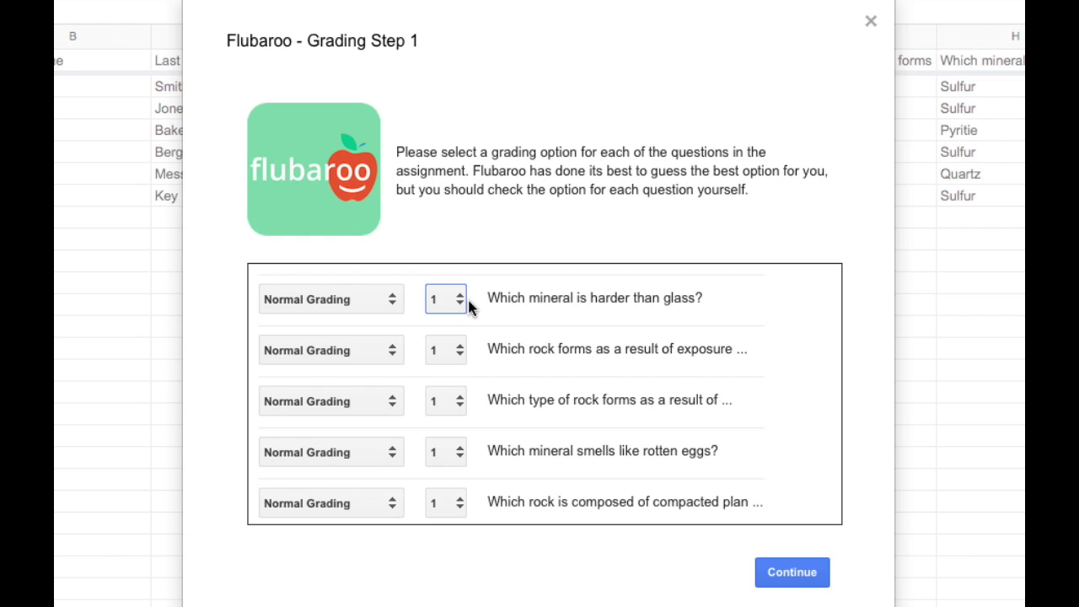
scroll(468, 509, "down", 1)
scroll(468, 509, "down", 4)
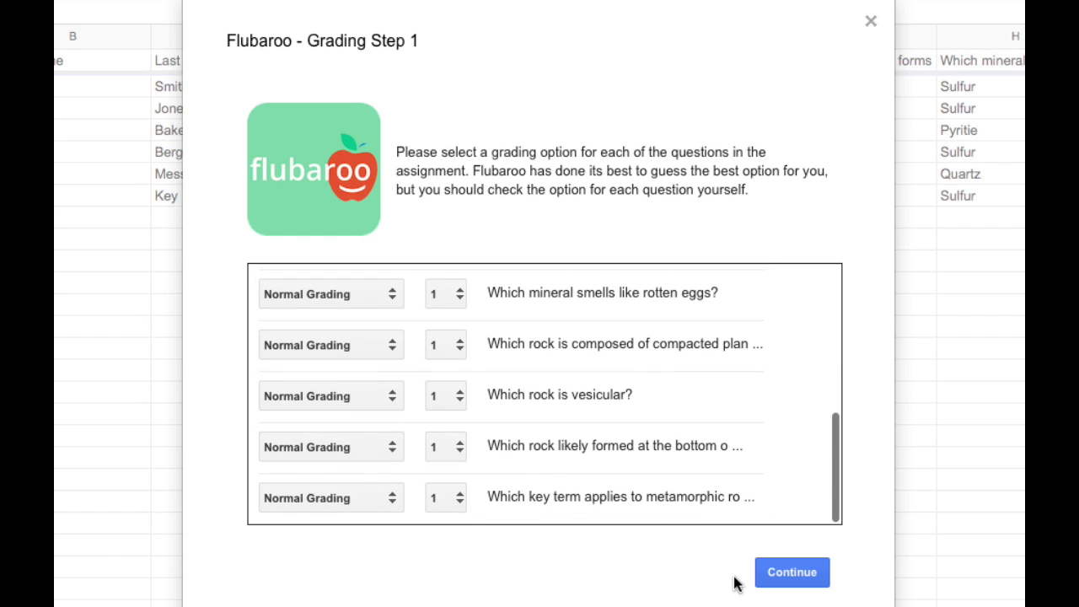
left_click(780, 577)
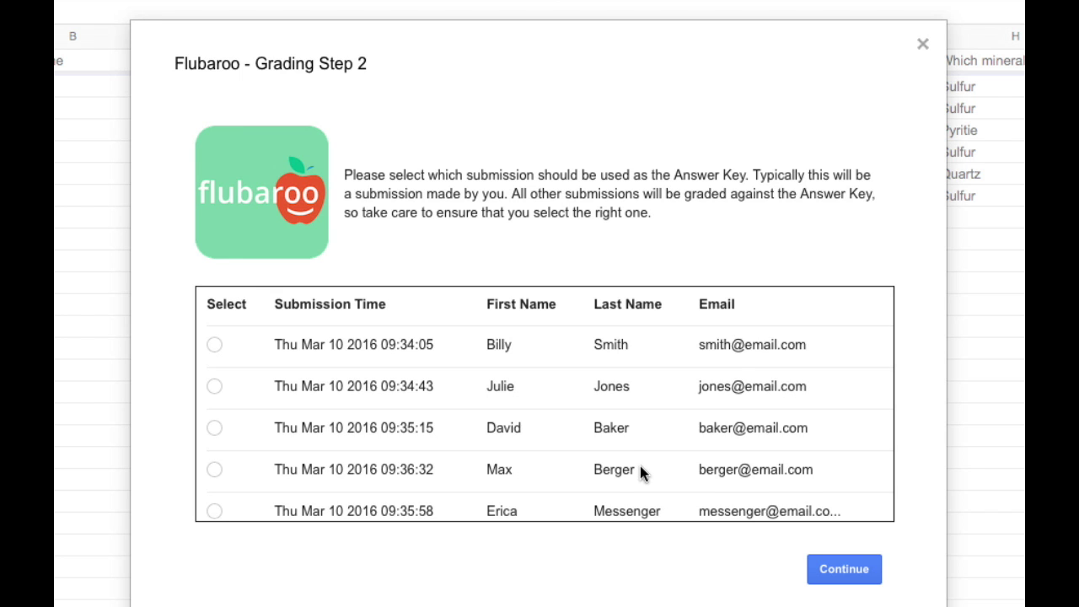
Step: Choose the Answer Key submission as the key, run the grading, and dismiss the completion dialog
scroll(640, 465, "down", 2)
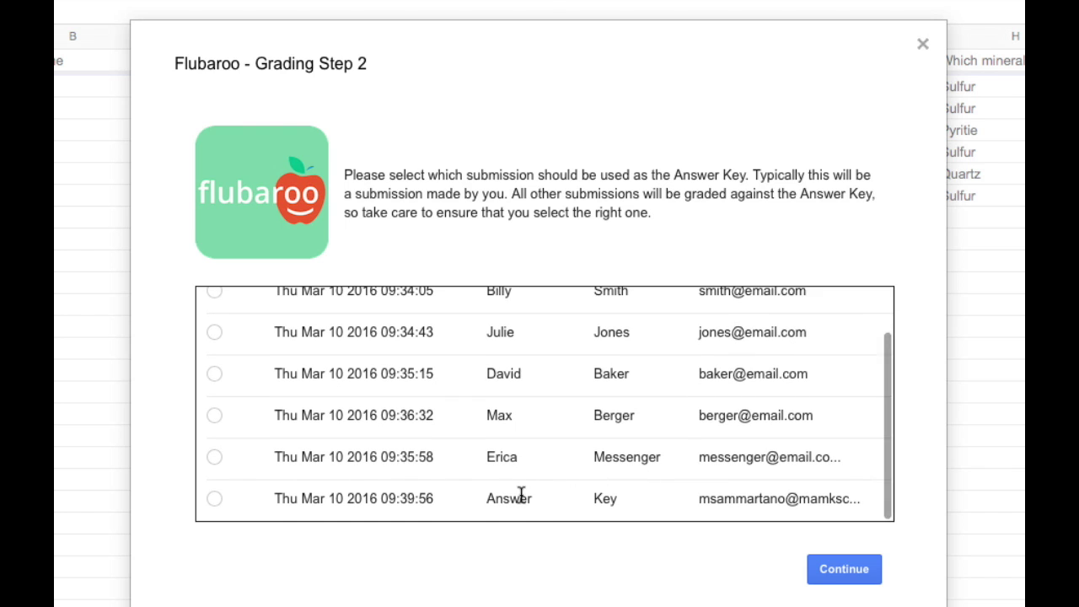
left_click(215, 499)
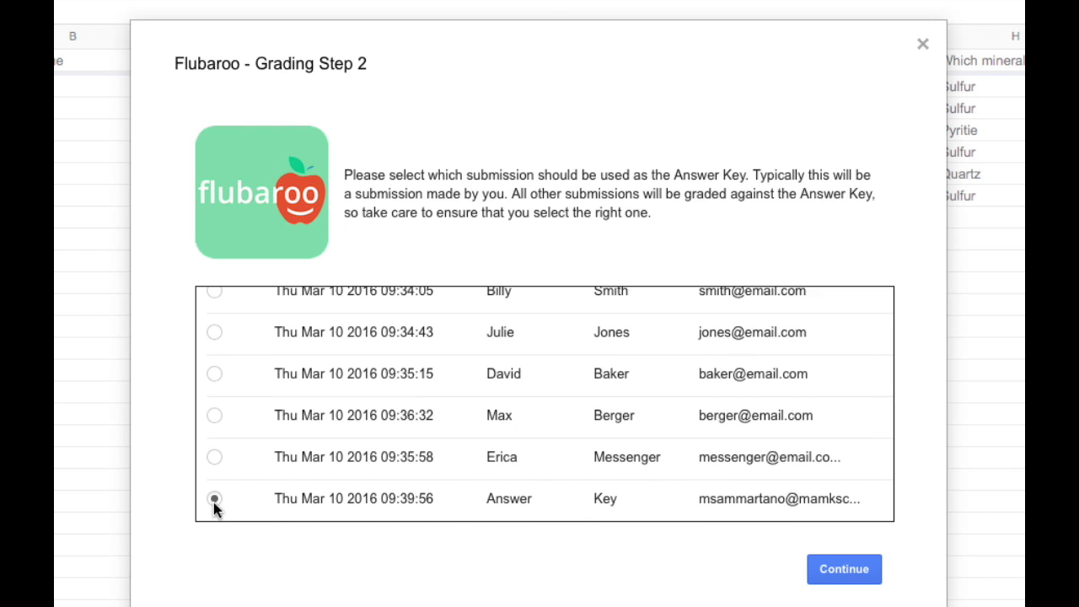
left_click(837, 572)
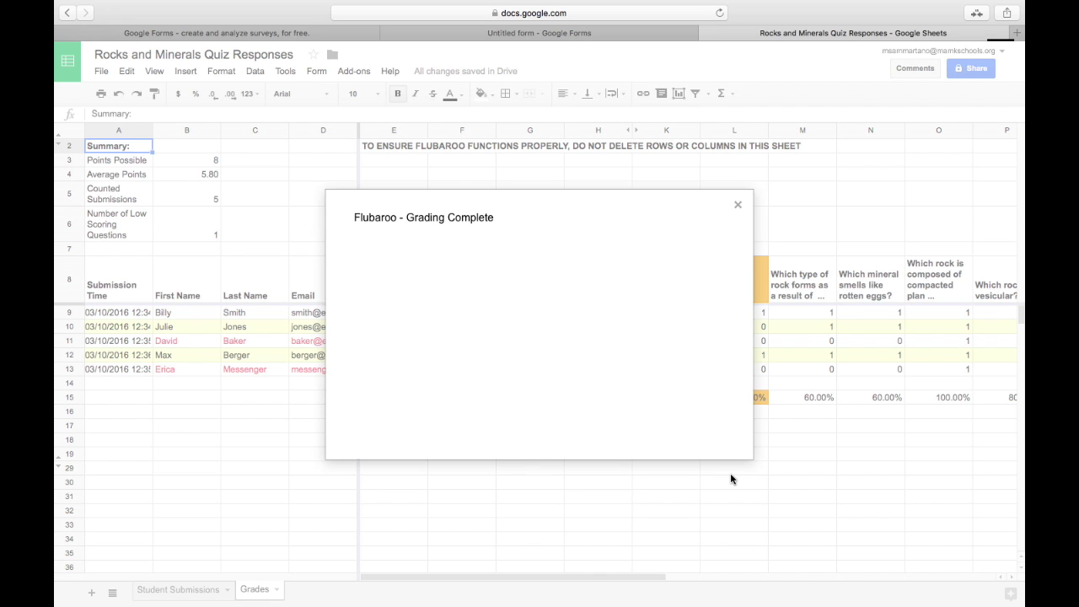
left_click(737, 206)
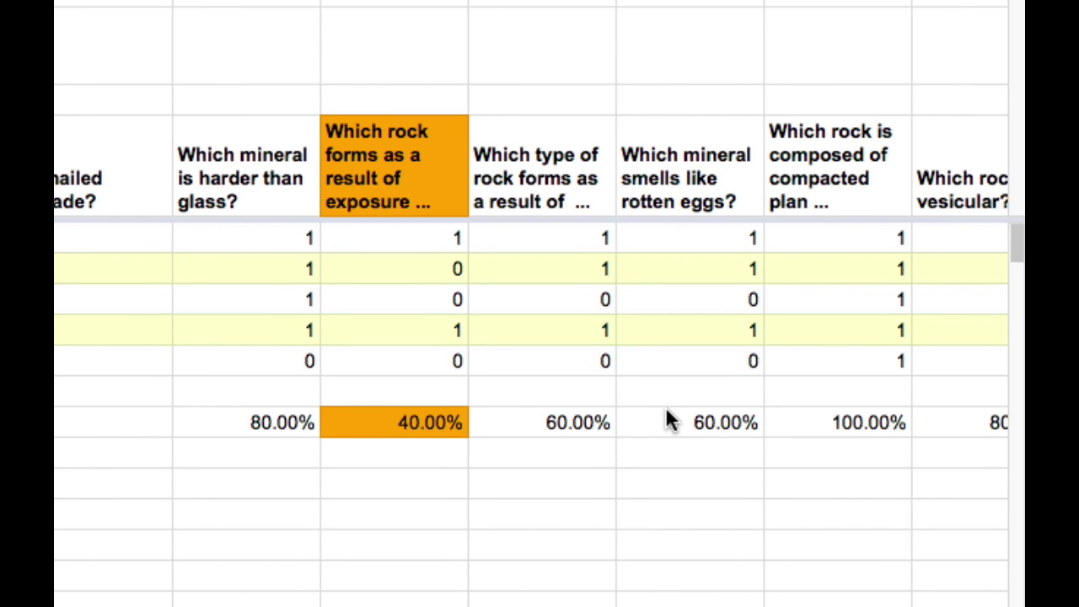
Step: Check the per-question scores in the Grades sheet and open Flubaroo's Share Grades settings
scroll(666, 414, "right", 3)
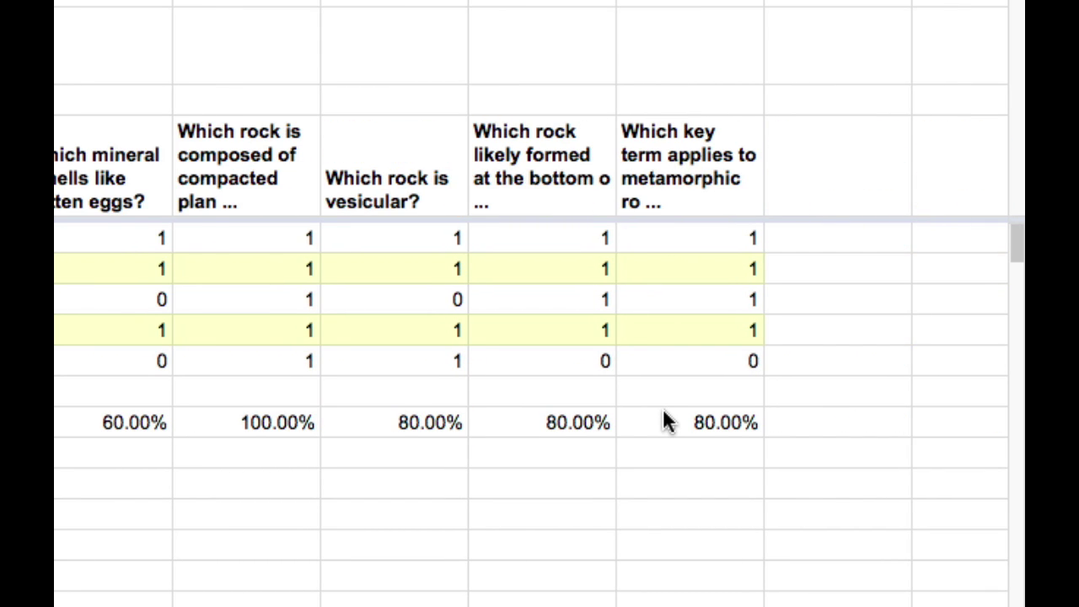
scroll(665, 414, "left", 4)
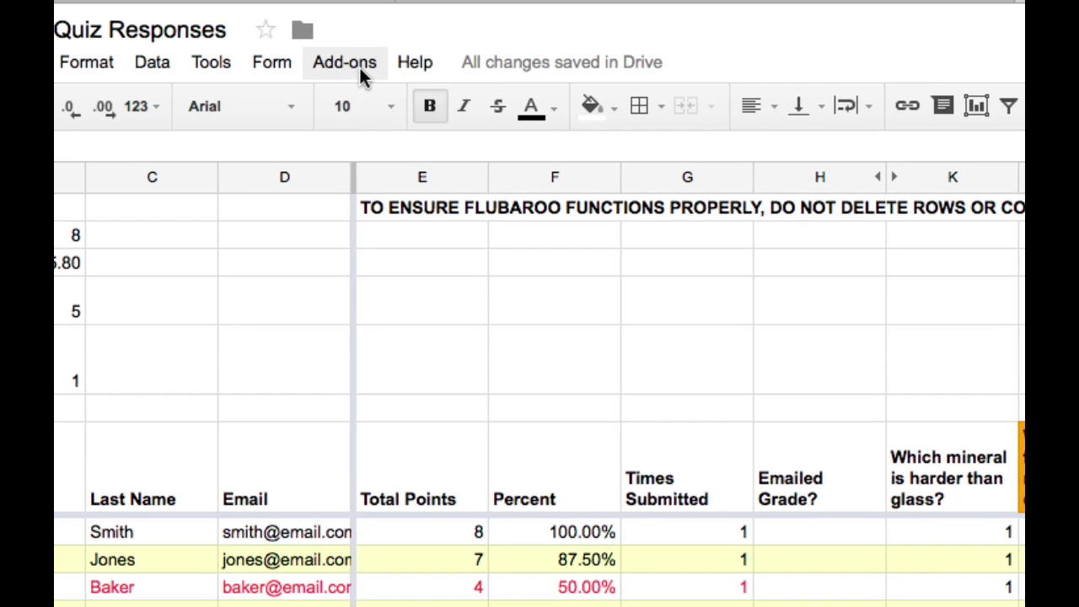
left_click(360, 74)
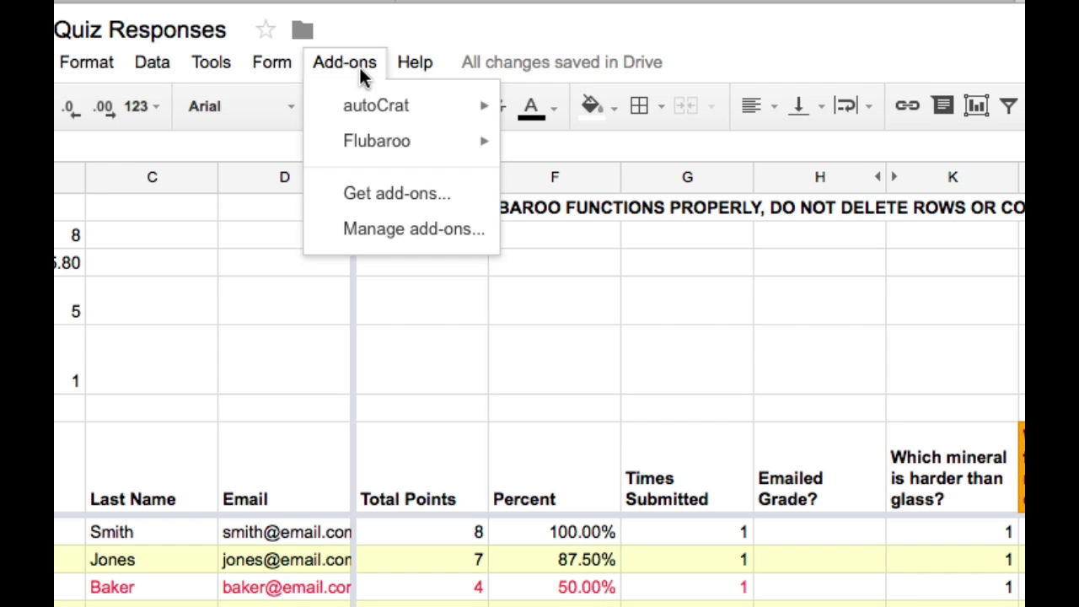
mouse_move(378, 144)
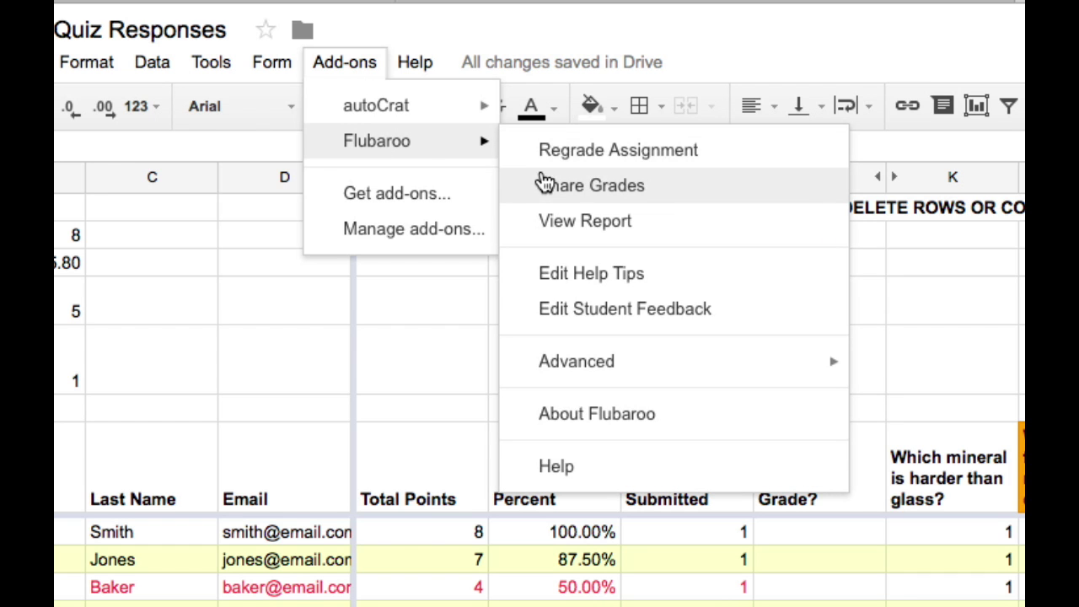
left_click(548, 185)
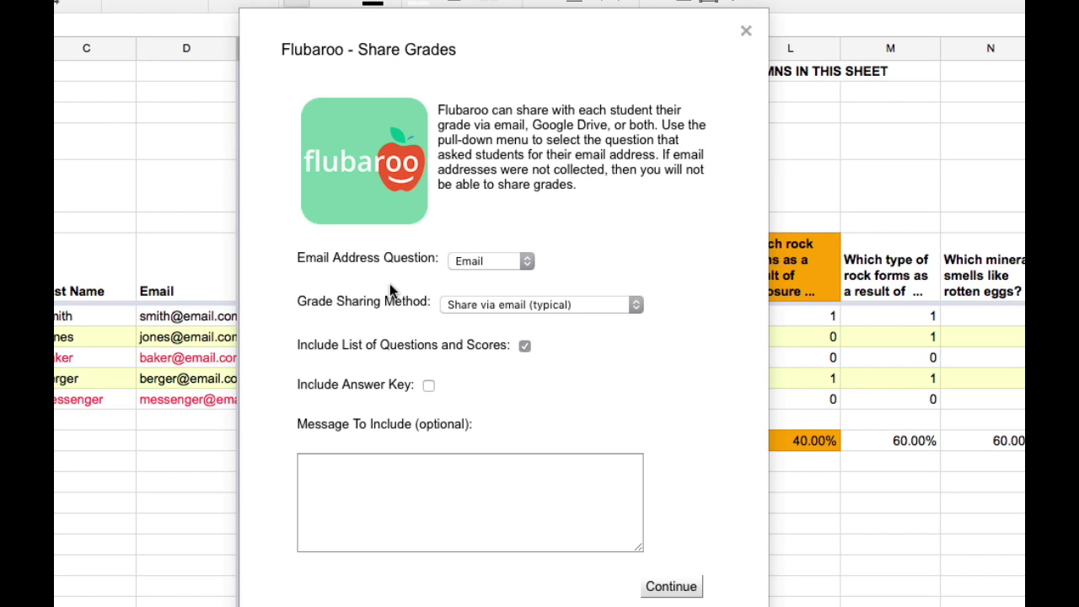
Step: Keep Share via email (typical) as the grade sharing method, include the answer key, and add the message "Here are your results!"
left_click(492, 307)
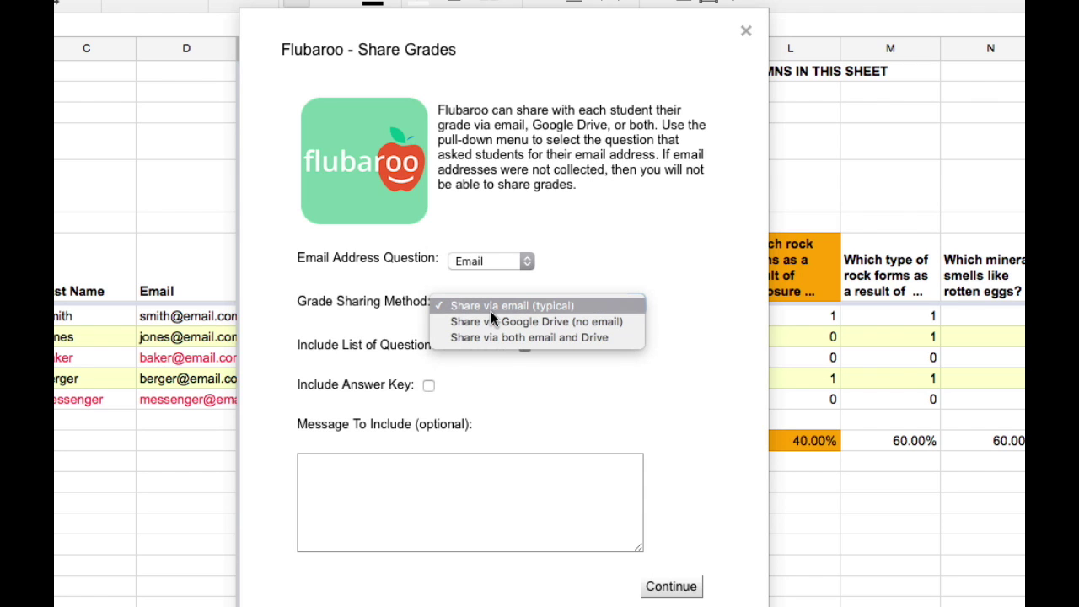
left_click(491, 308)
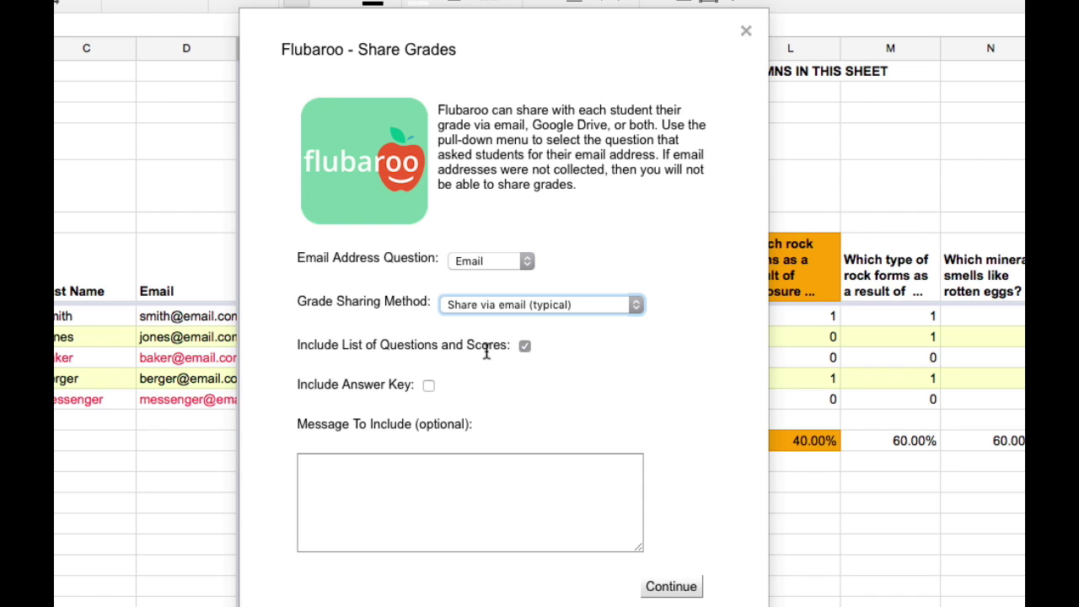
left_click(428, 385)
left_click(429, 468)
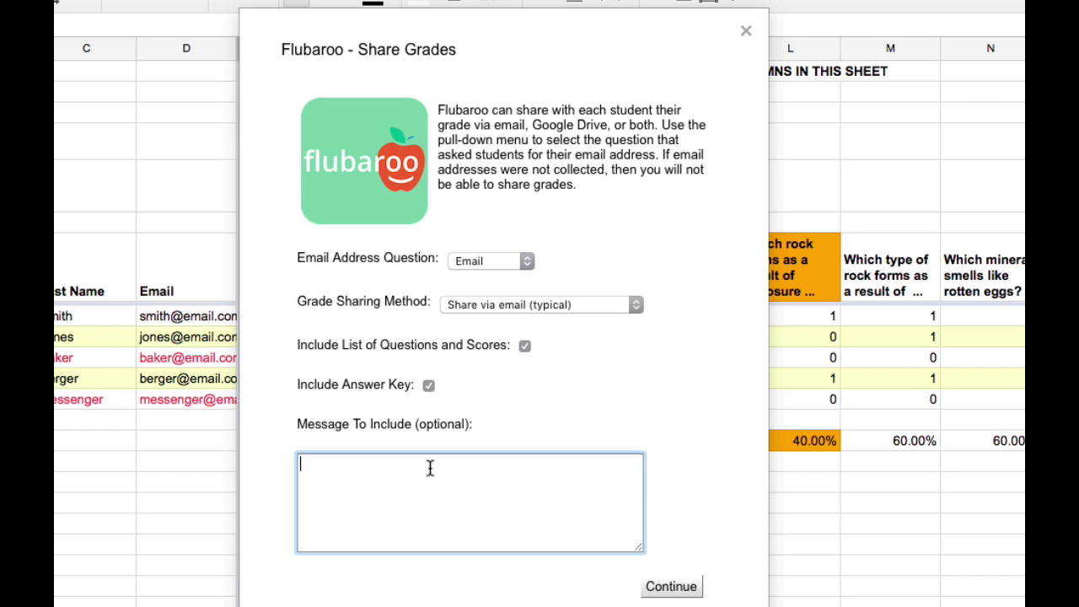
type("Here are your results!")
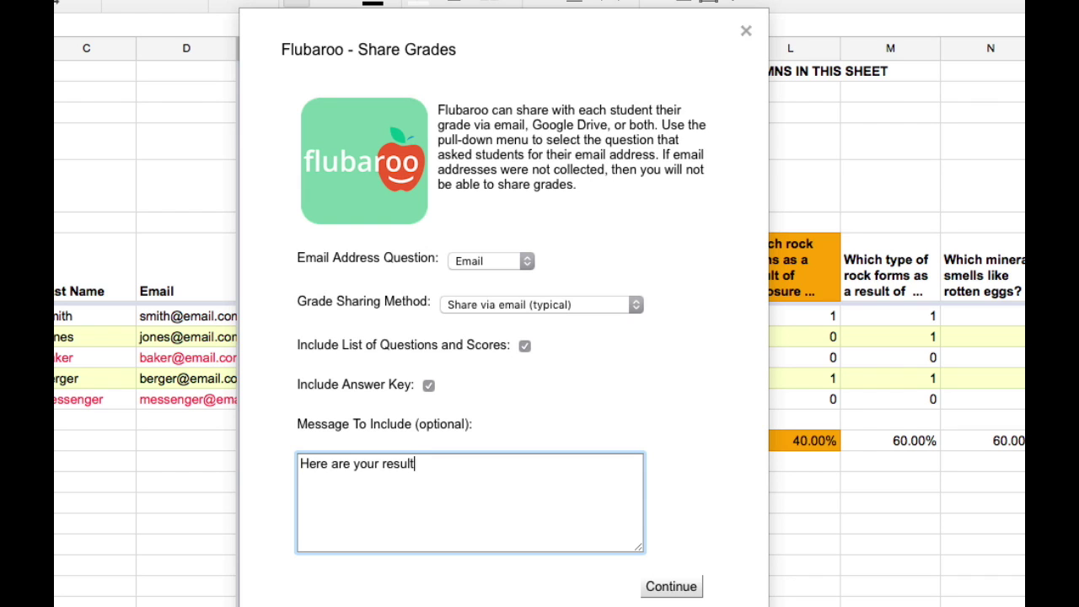
Step: Try to share the grades with the students using these settings and dismiss the Flubaroo notification
left_click(662, 590)
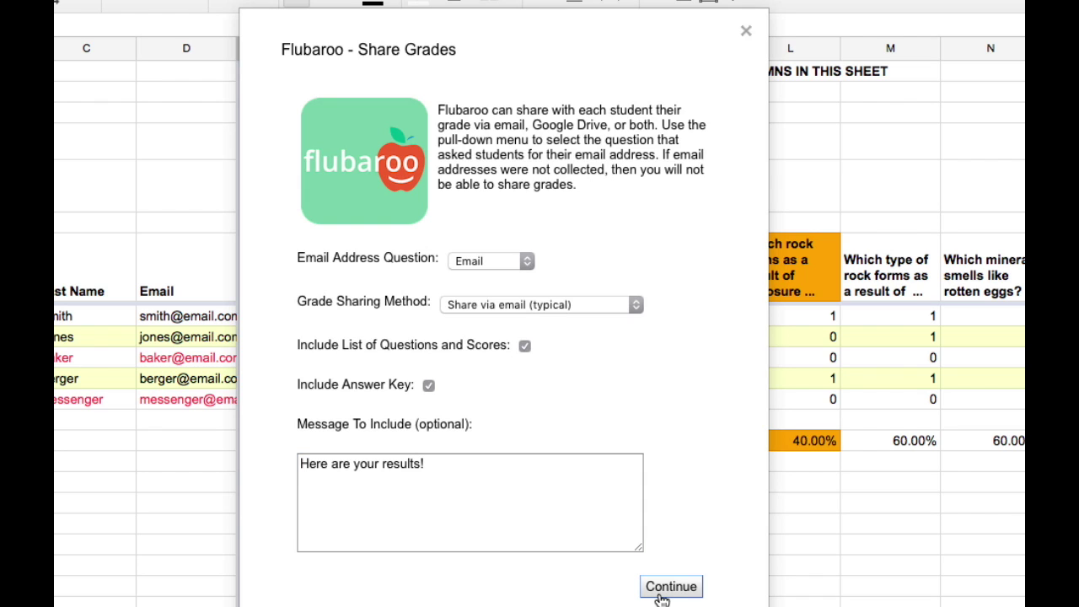
left_click(661, 590)
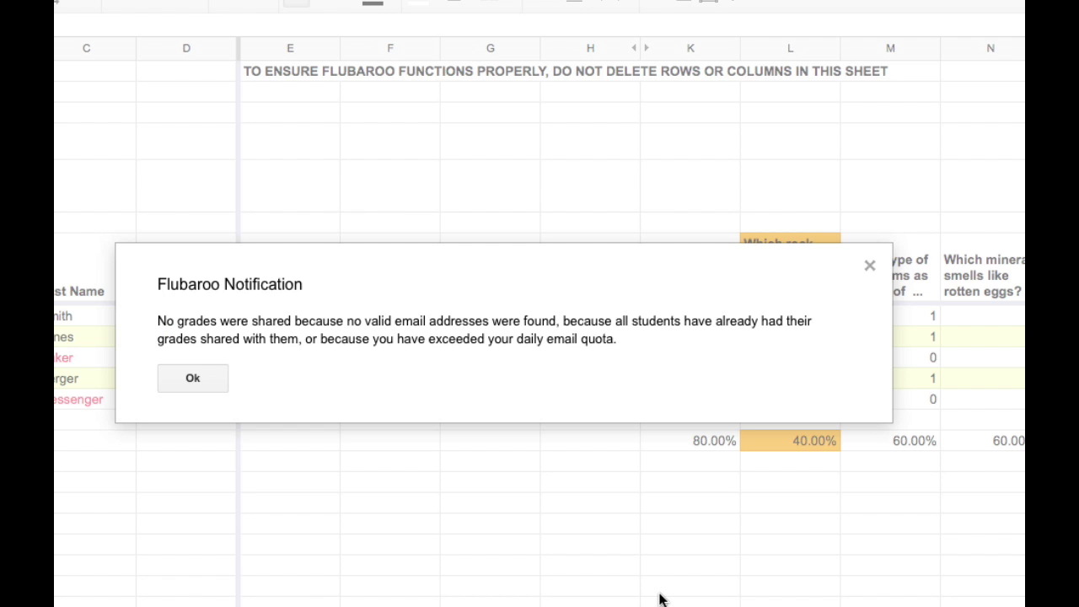
left_click(193, 380)
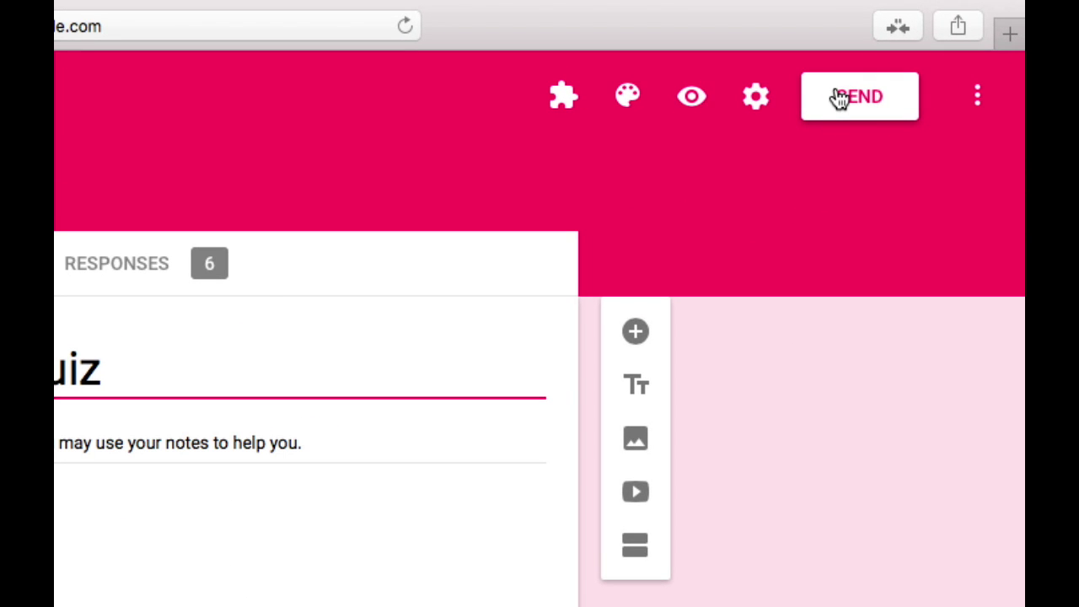
Step: Copy the shortened URL of the Rocks and Minerals Quiz from the form's send options and close the dialog
left_click(840, 98)
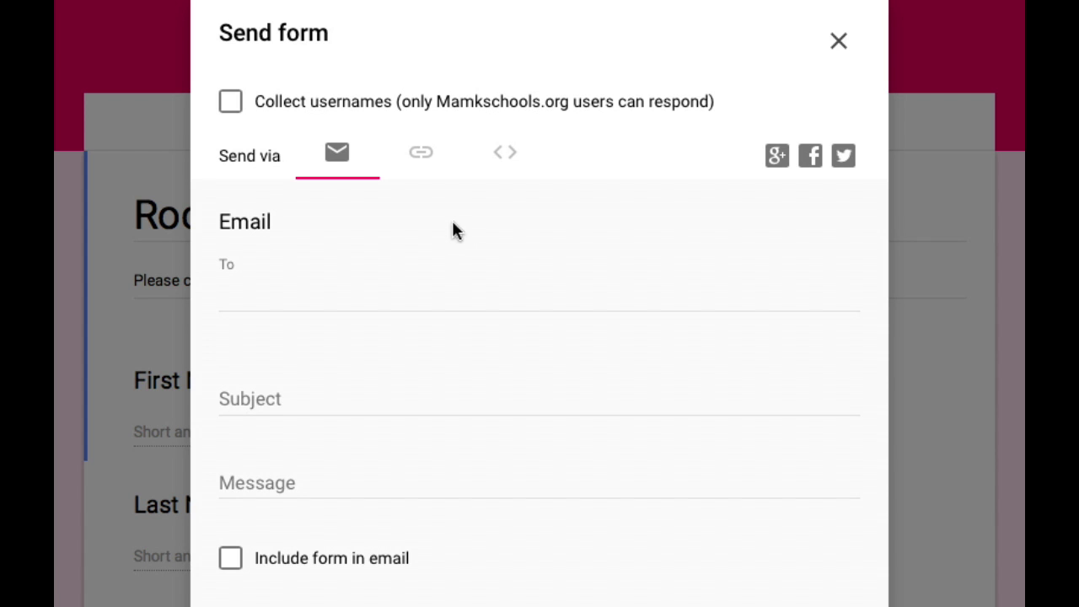
left_click(421, 160)
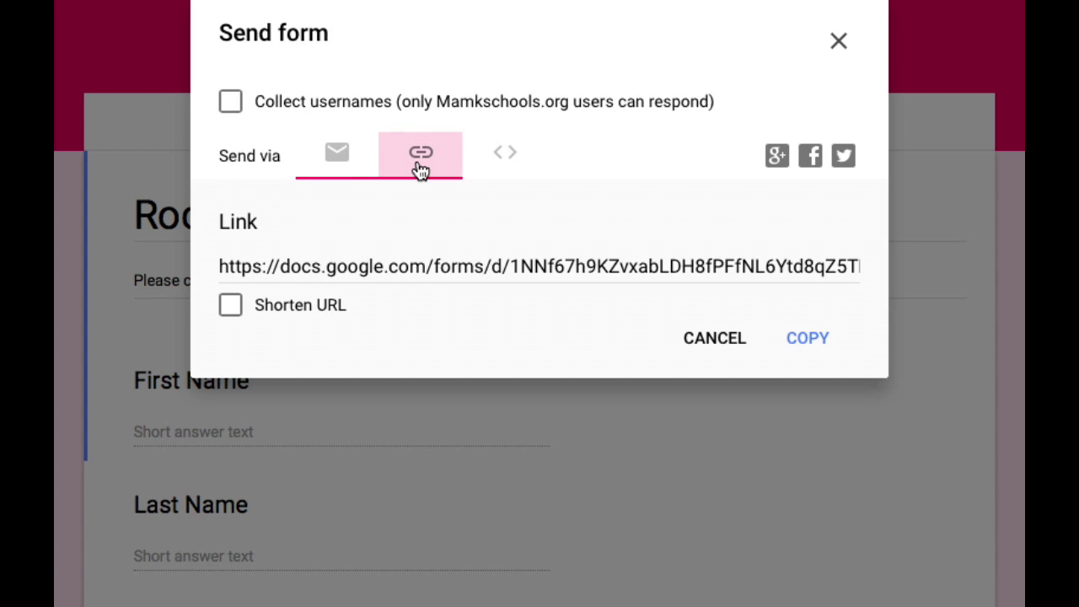
left_click(230, 306)
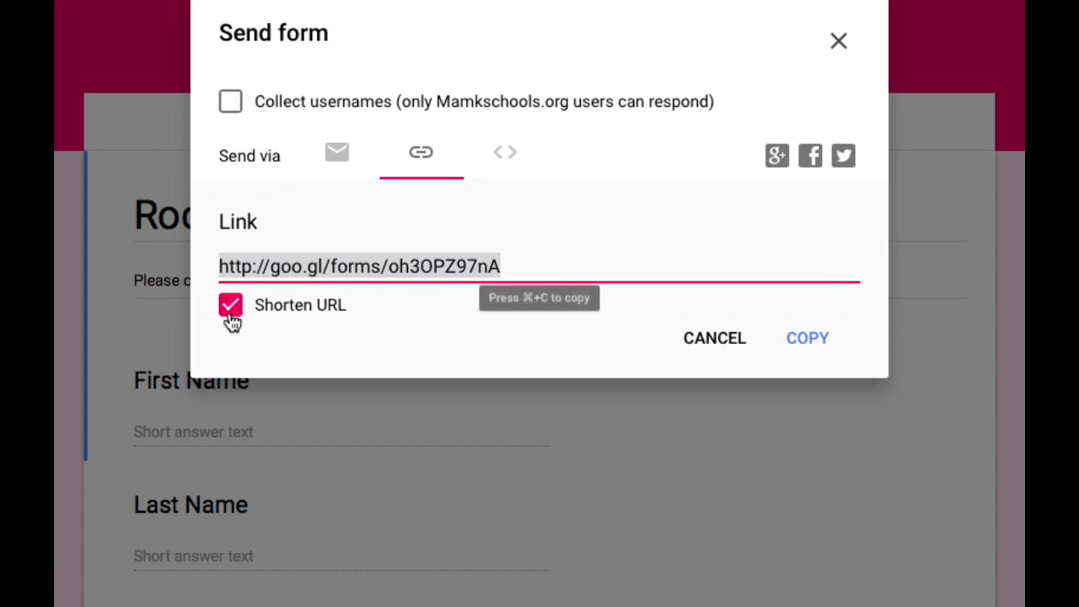
left_click(792, 339)
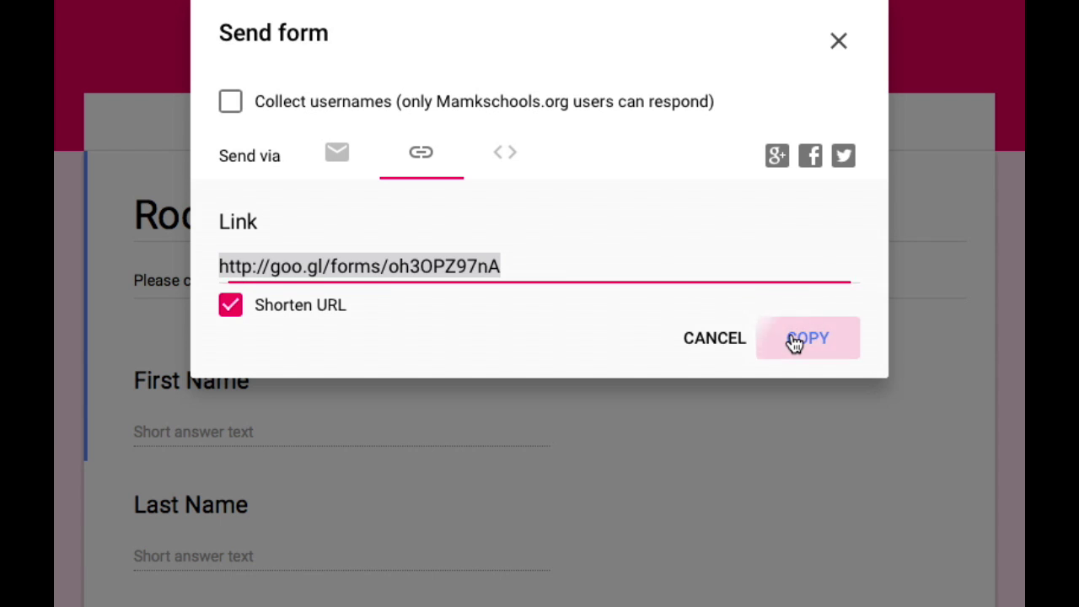
left_click(841, 44)
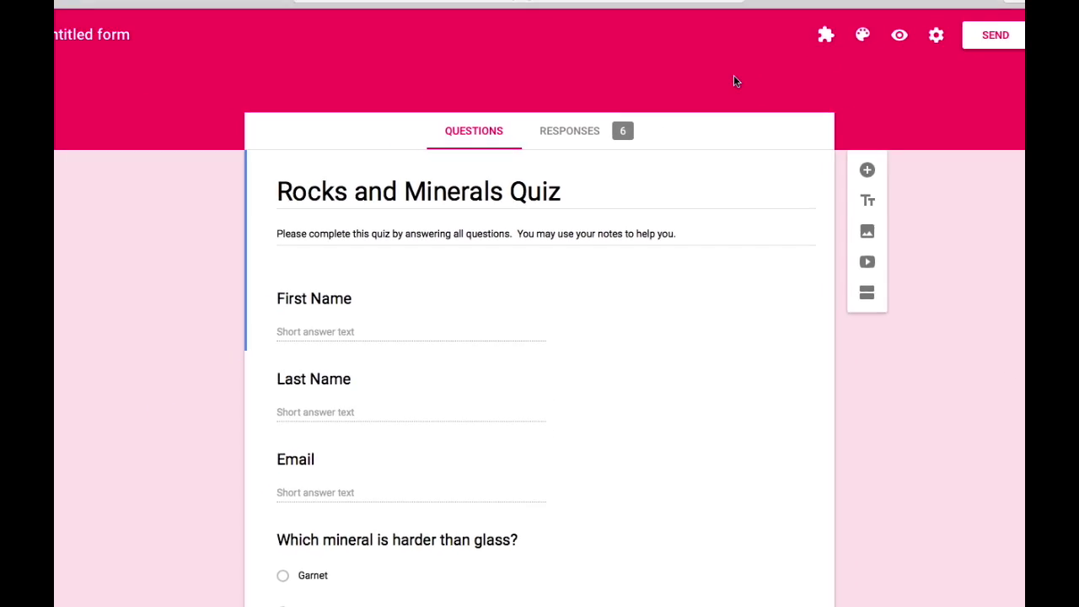
Step: Switch to Google Classroom in a new browser tab and open the Bio Test Class
key("super+t")
type("classroom")
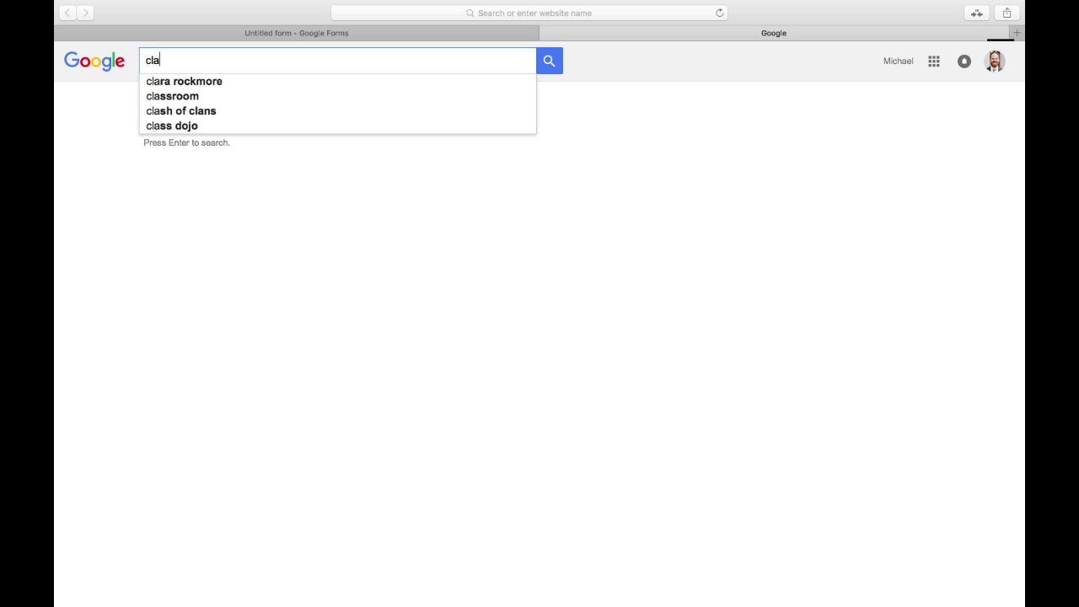
key("Return")
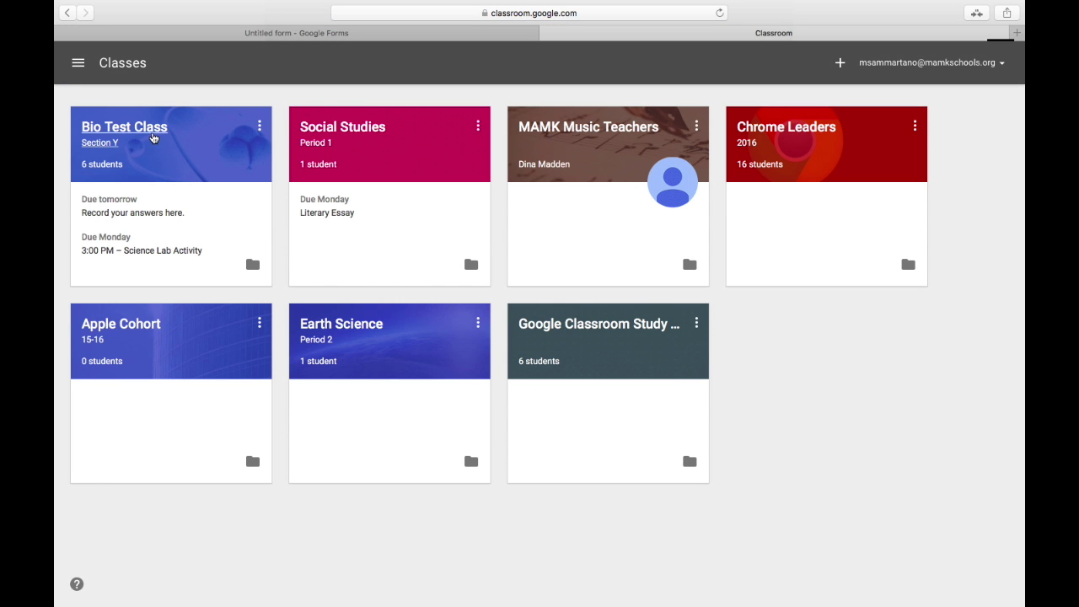
left_click(153, 138)
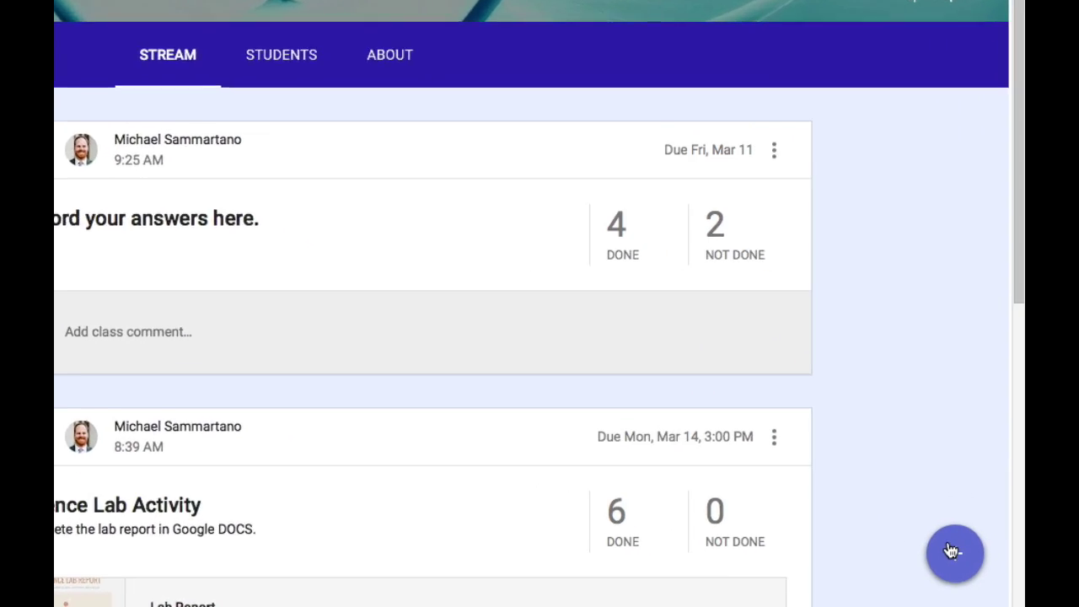
Step: Create a new assignment in the class titled "Complete this quiz."
mouse_move(978, 571)
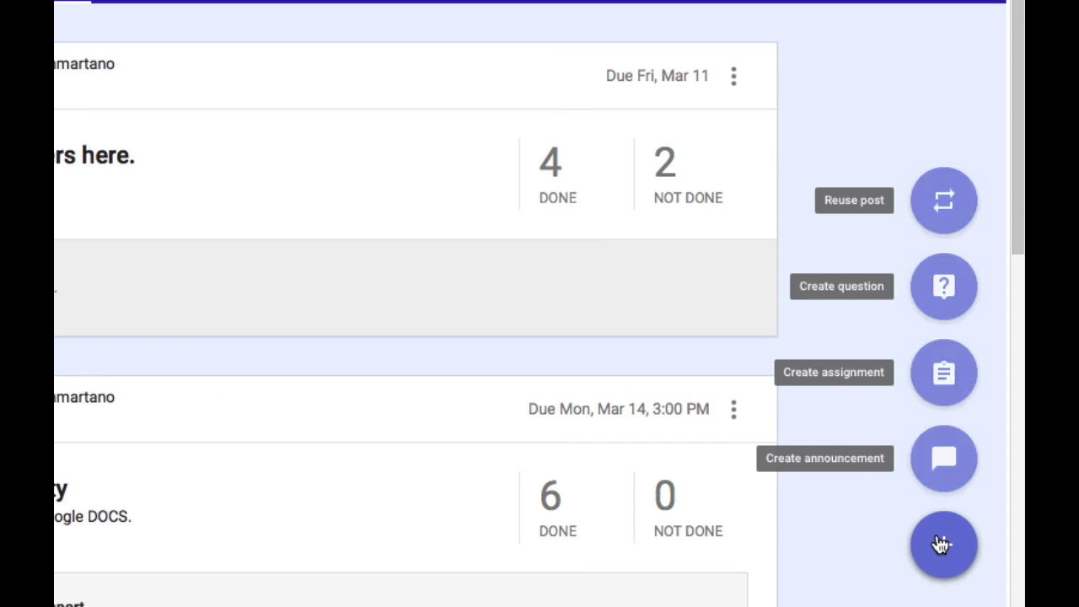
left_click(932, 377)
type("Comple")
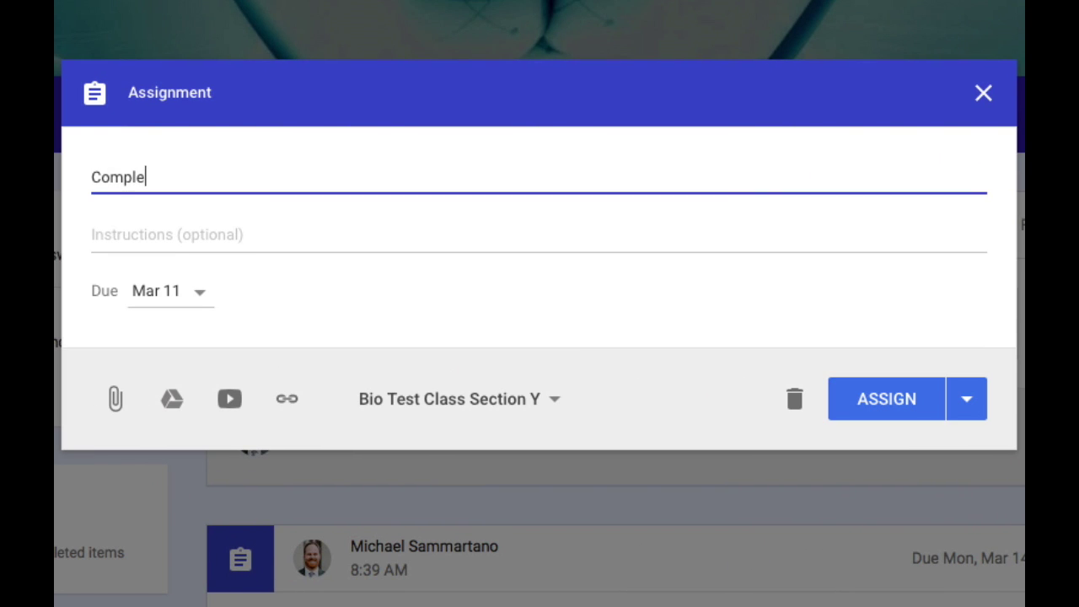
type("te this quiz.")
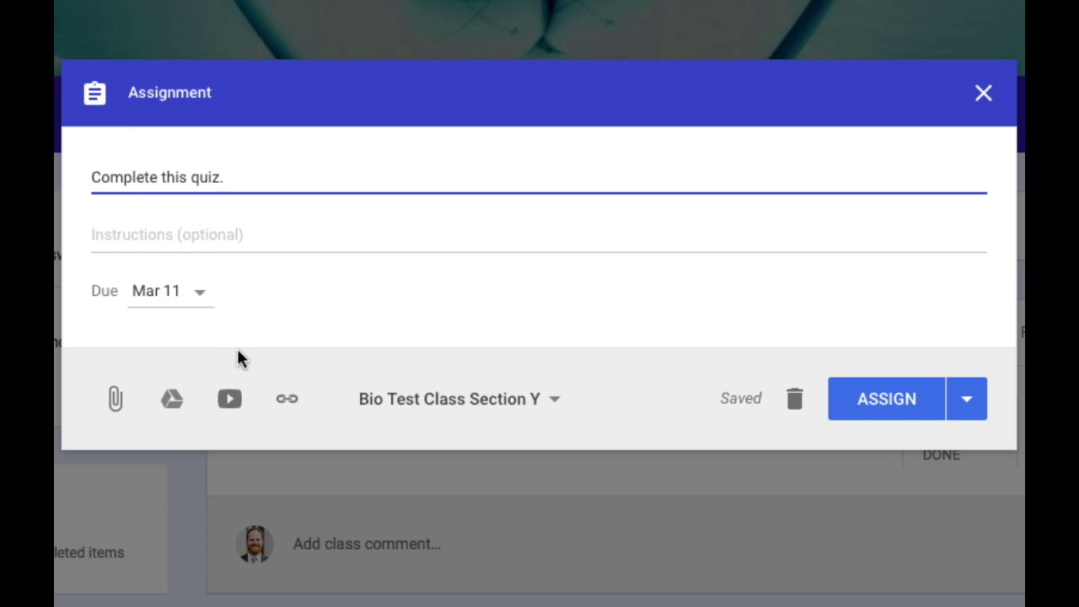
Step: Attach the copied quiz link to the assignment and assign it to Bio Test Class Section Y
left_click(287, 400)
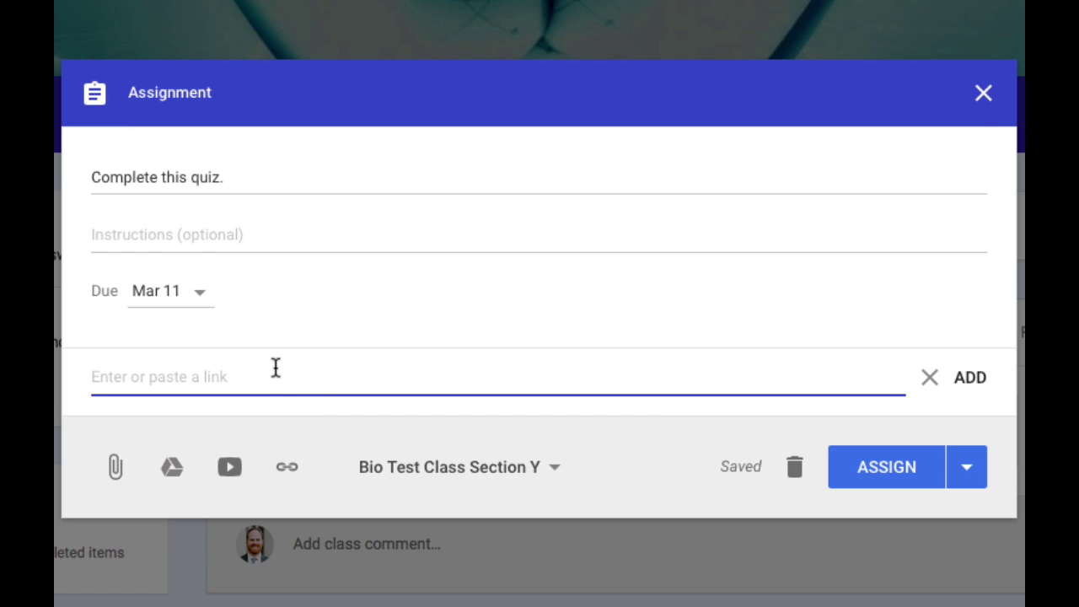
key("ctrl+v")
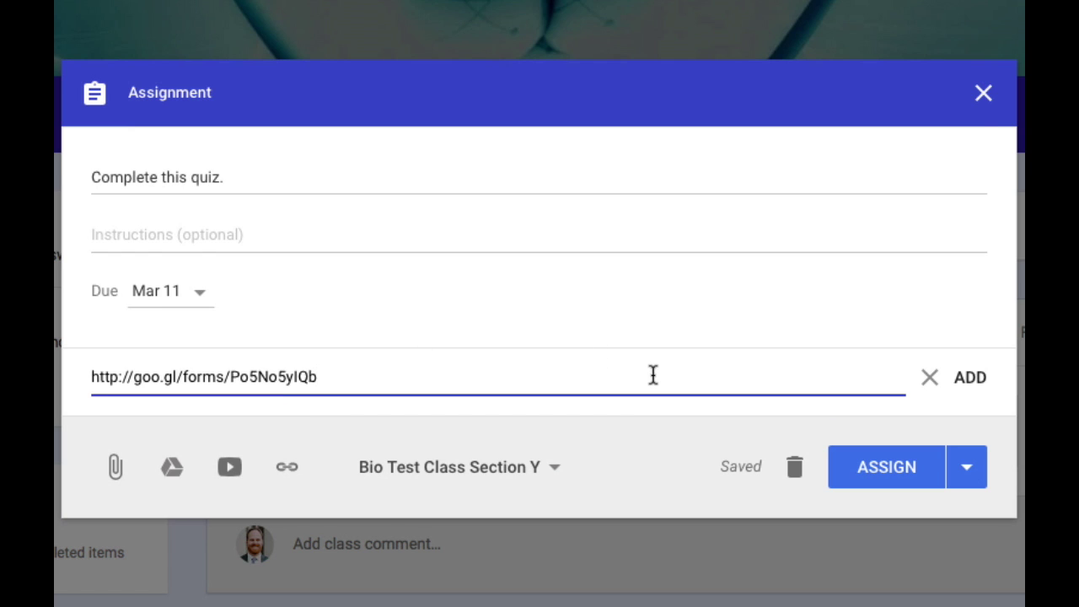
left_click(978, 376)
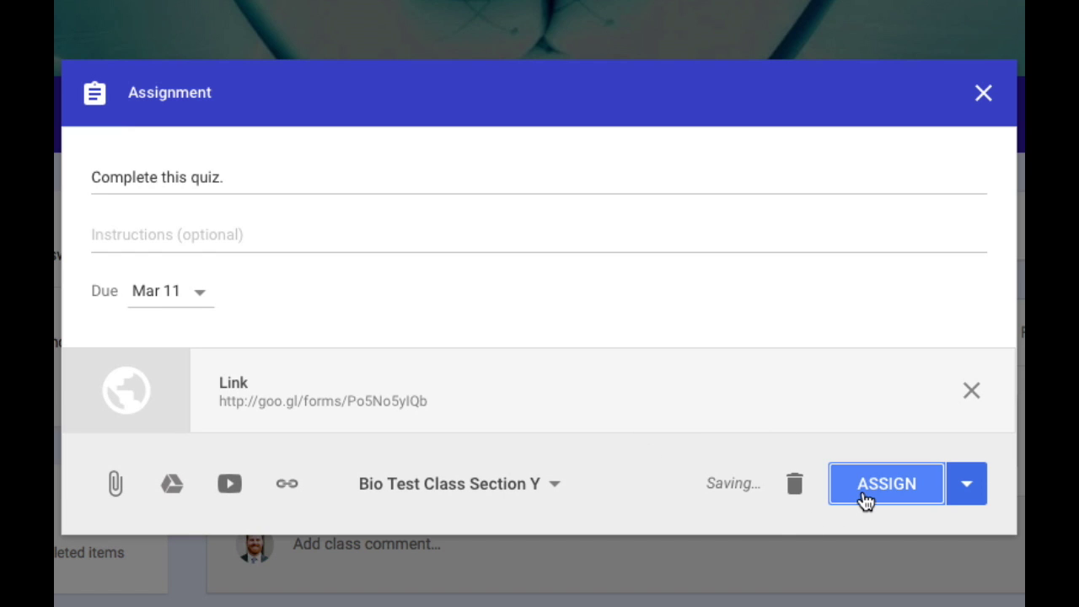
left_click(863, 501)
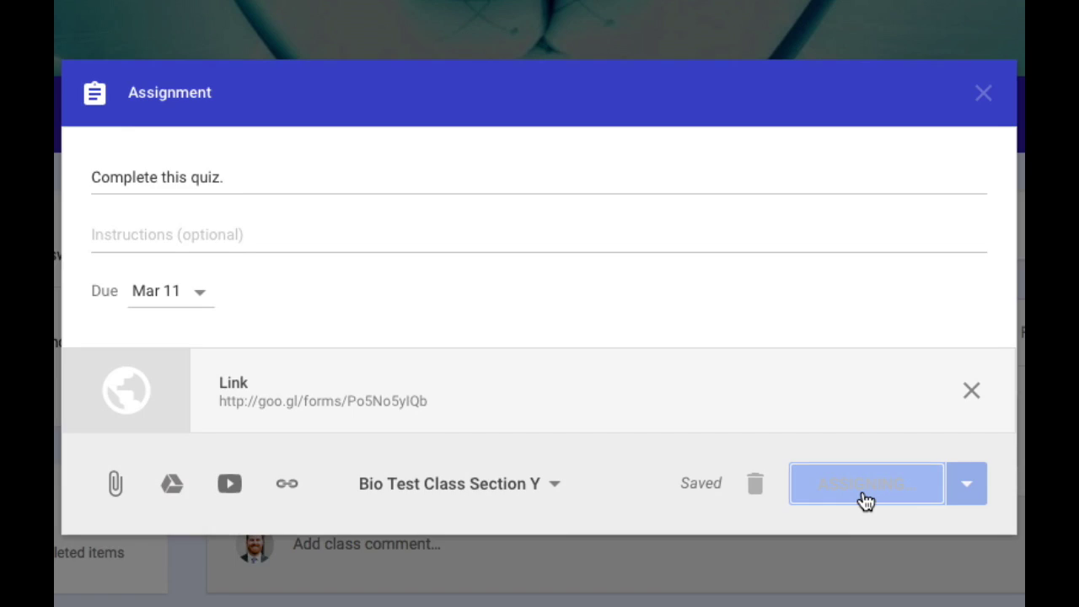